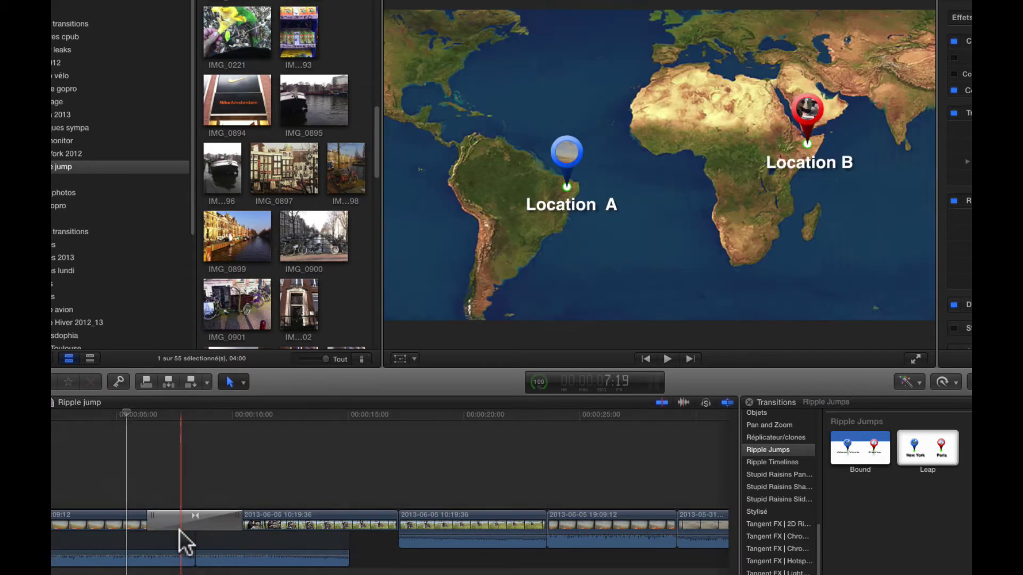
# Play back the existing map transition between the first two clips twice to review its animation
pyautogui.click(90, 413)
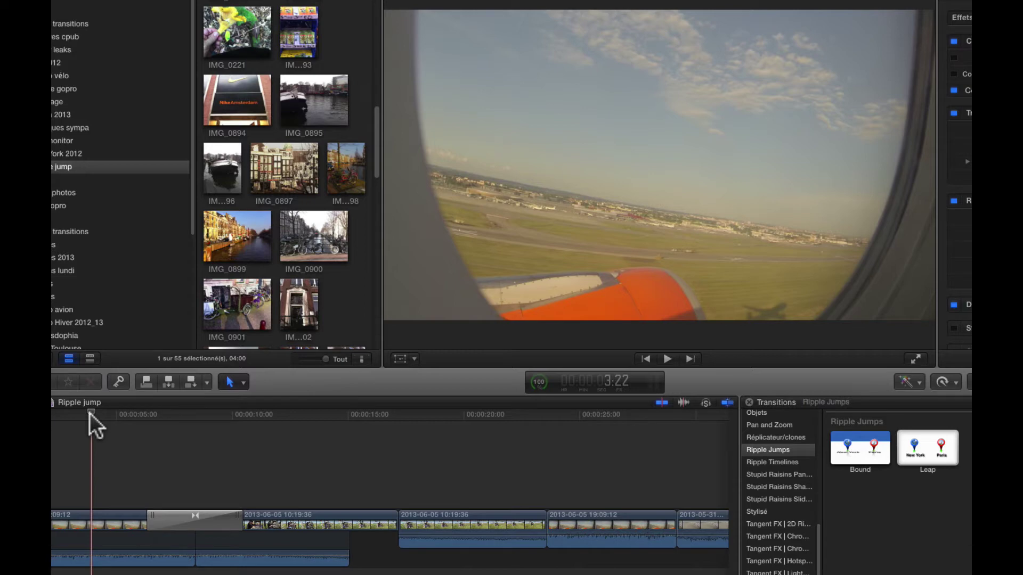
pyautogui.press('space')
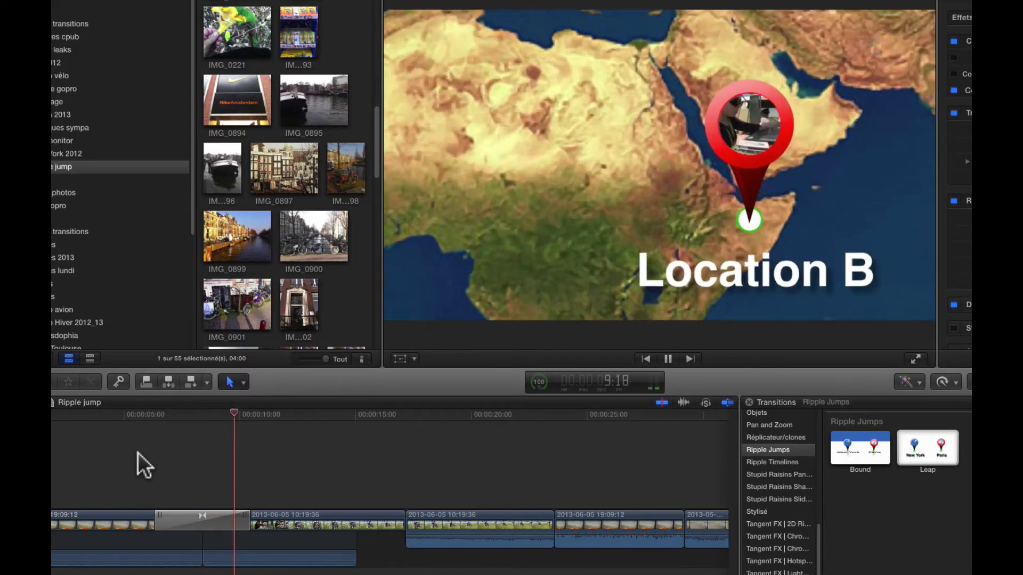
pyautogui.press('space')
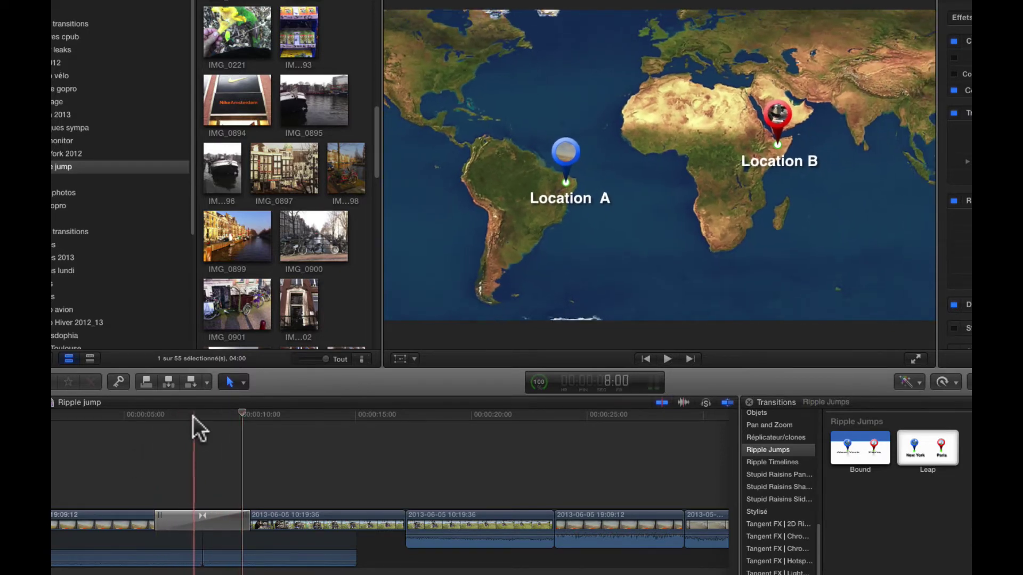
pyautogui.hscroll(-2, 194, 416)
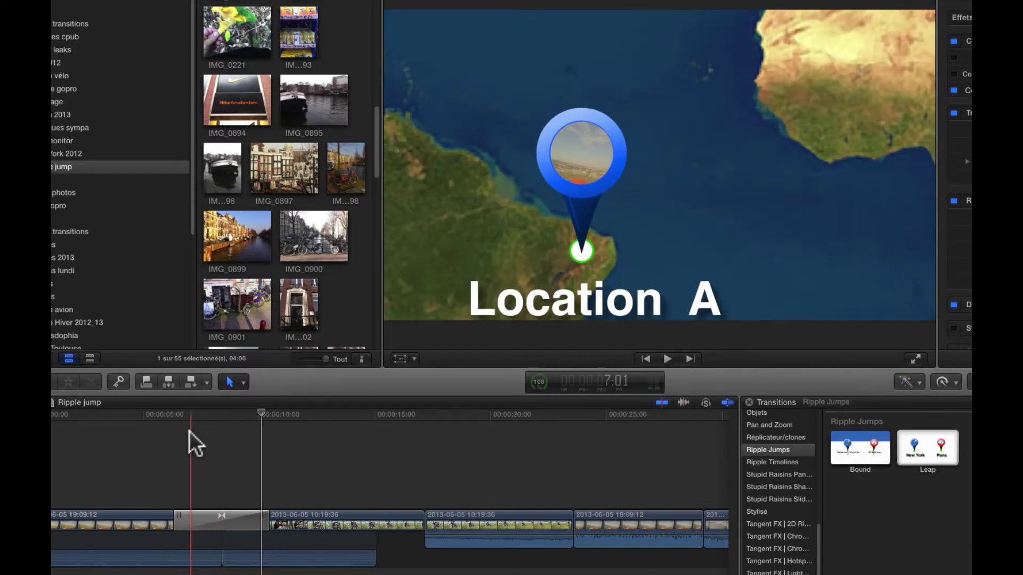
pyautogui.press('space')
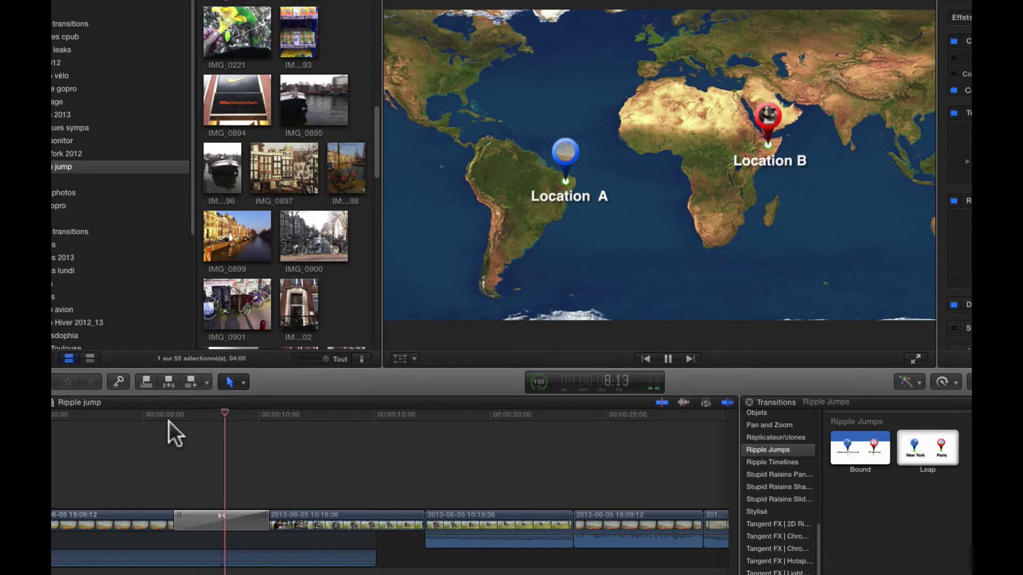
pyautogui.press('space')
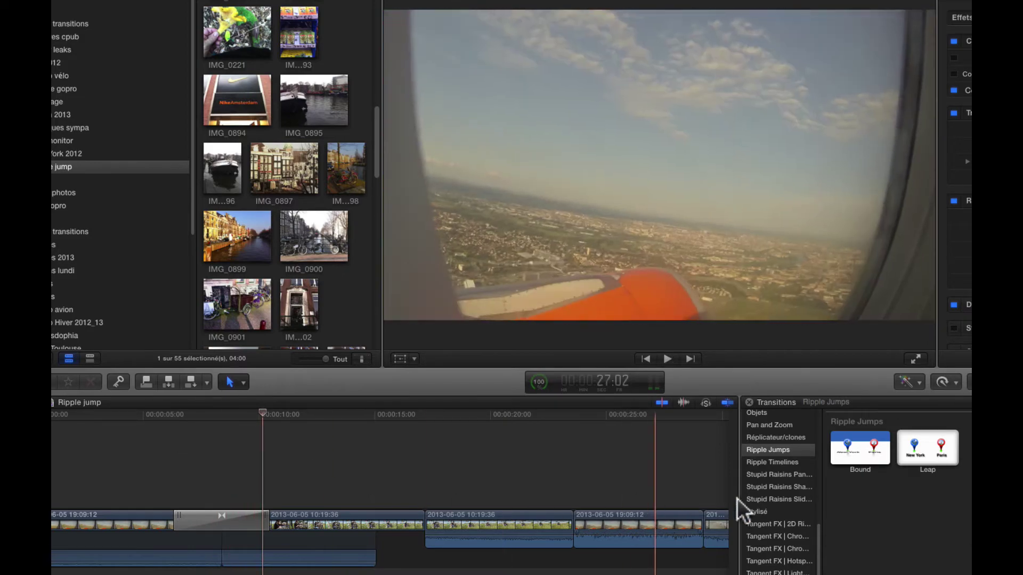
# Replace the transition between the first two clips with Bound from Ripple Jumps and preview it
pyautogui.moveTo(860, 458); pyautogui.dragTo(215, 519)
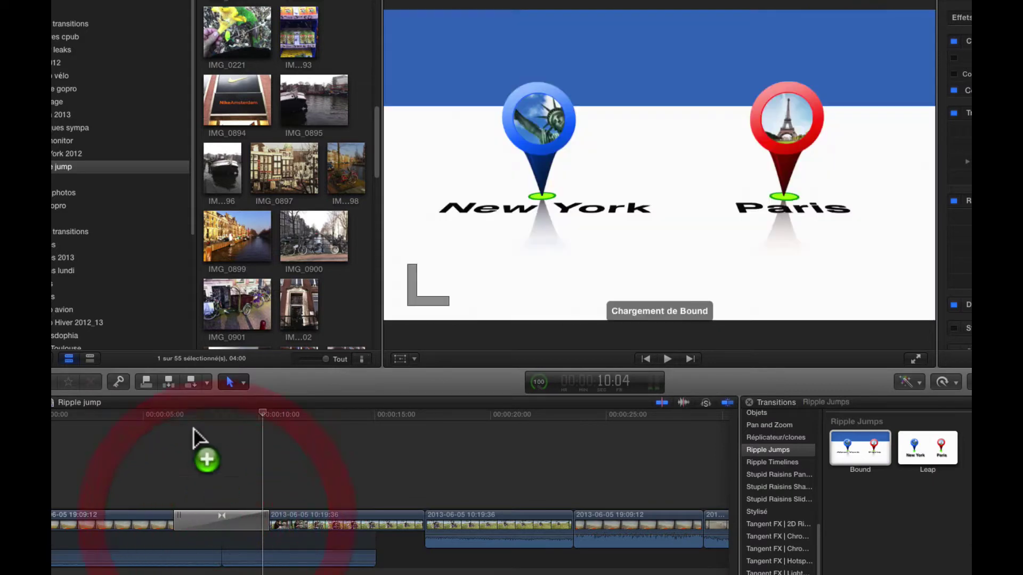
pyautogui.click(144, 415)
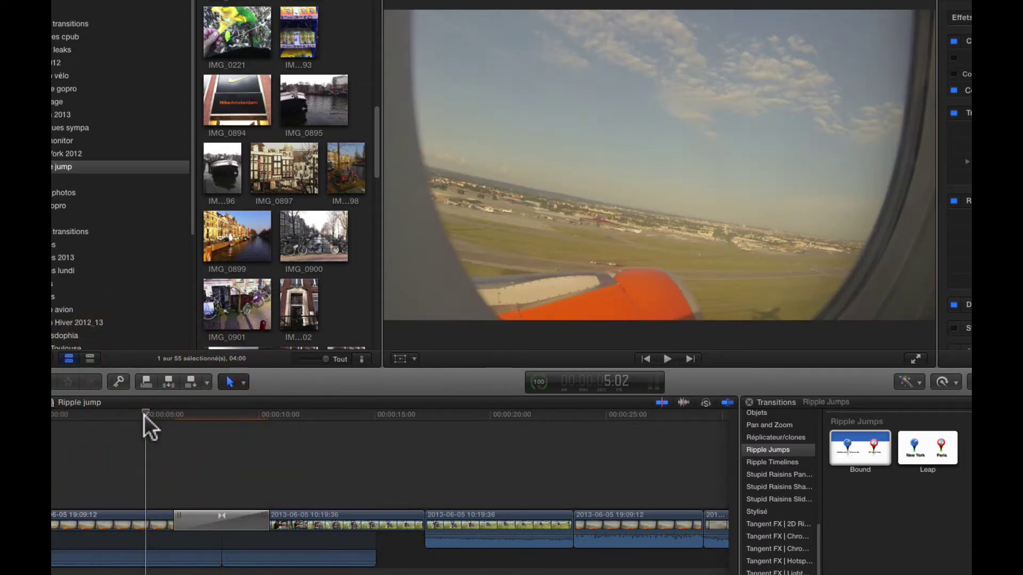
pyautogui.press('space')
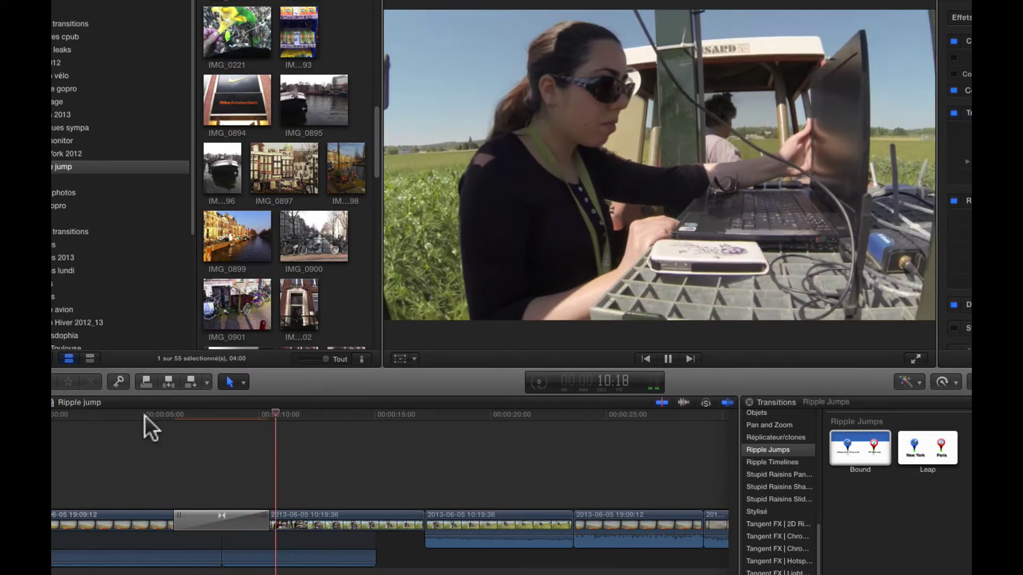
pyautogui.press('space')
pyautogui.click(838, 448)
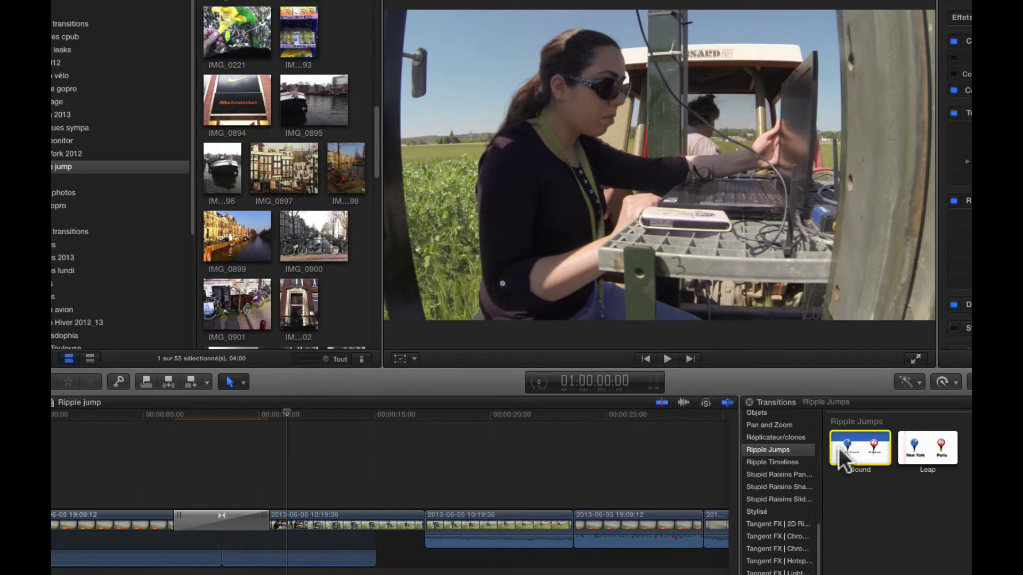
pyautogui.press('space')
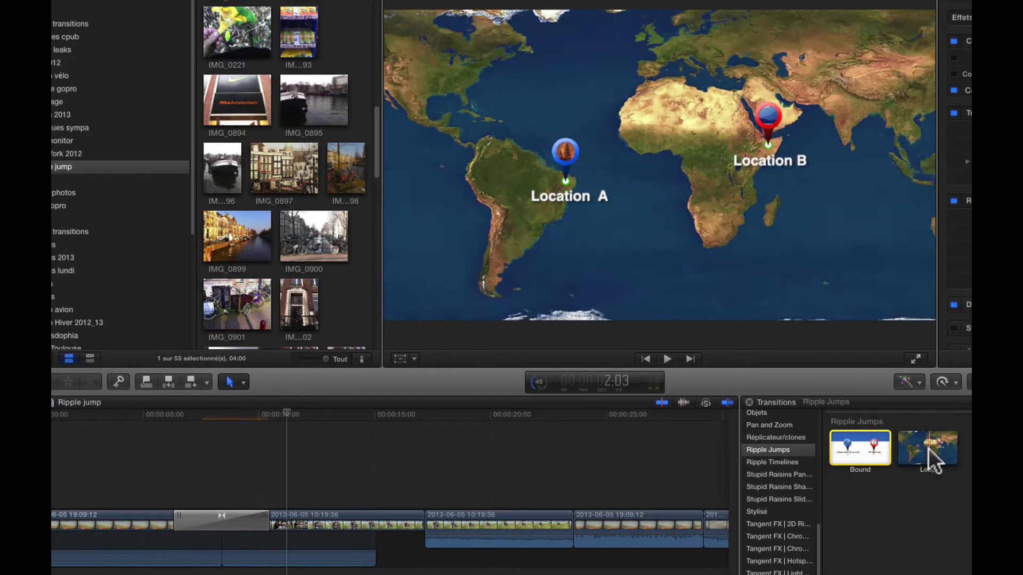
# Replace the transition between the first two clips with Leap from Ripple Jumps and play it back
pyautogui.moveTo(929, 450); pyautogui.dragTo(220, 521)
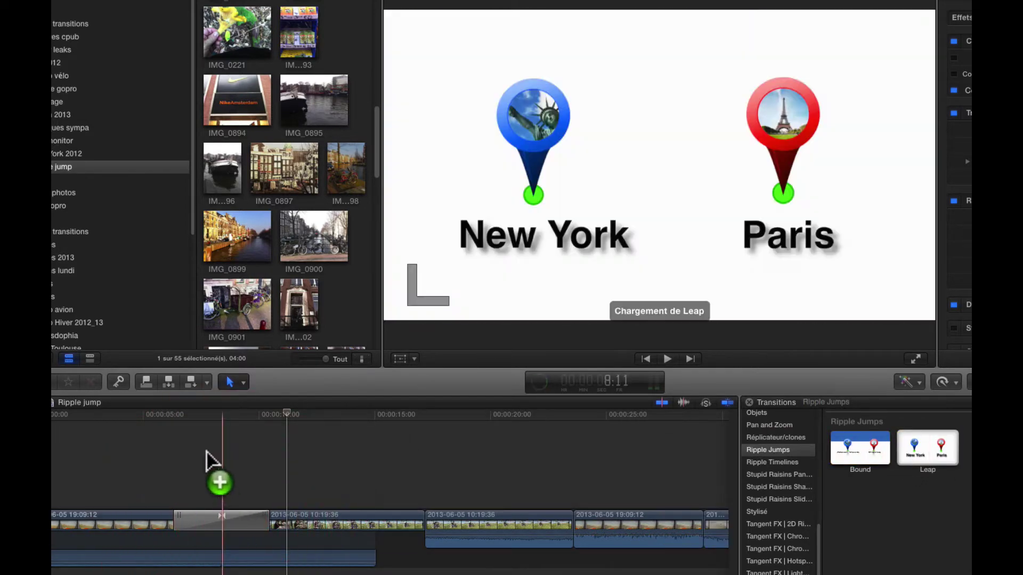
pyautogui.press('space')
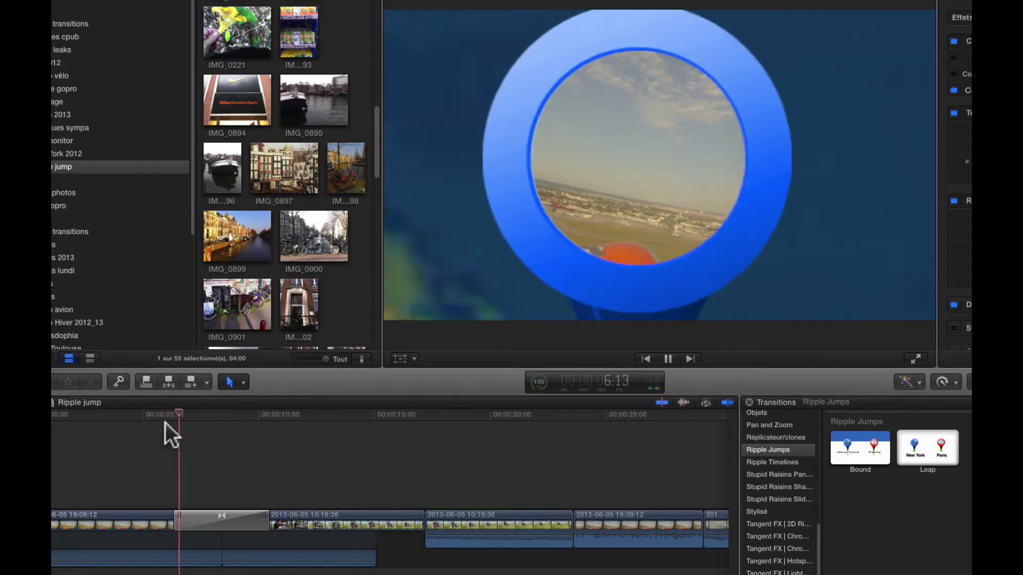
# Select the Leap transition, show its QuickTips overlay to read the tips, and hide the overlay again
pyautogui.click(201, 512)
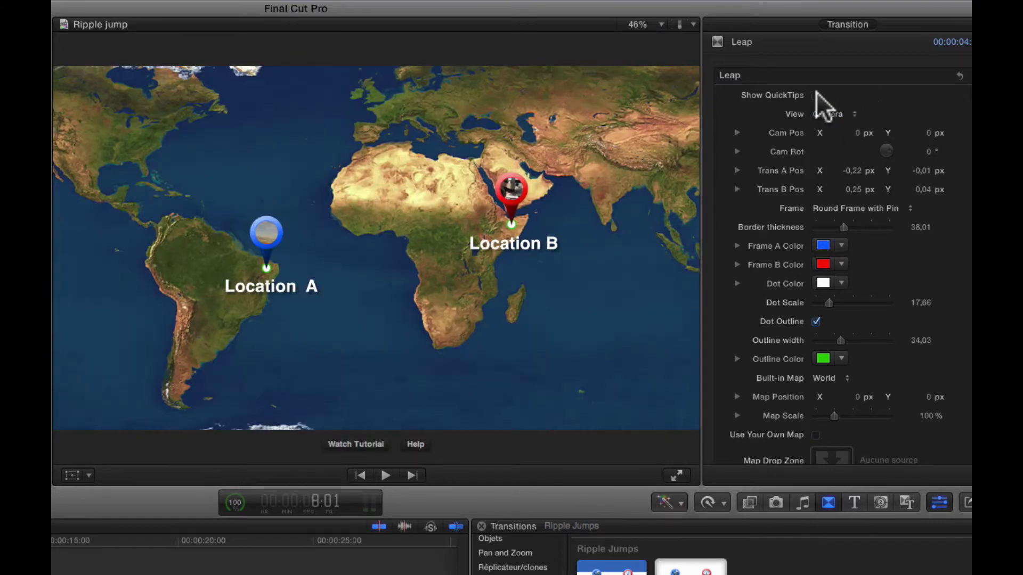
pyautogui.click(816, 96)
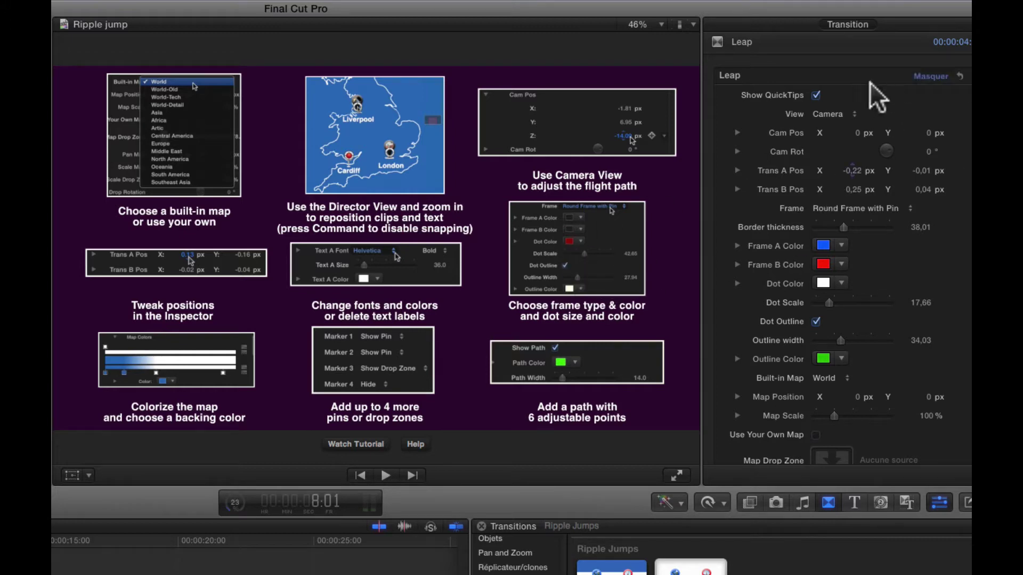
pyautogui.click(816, 96)
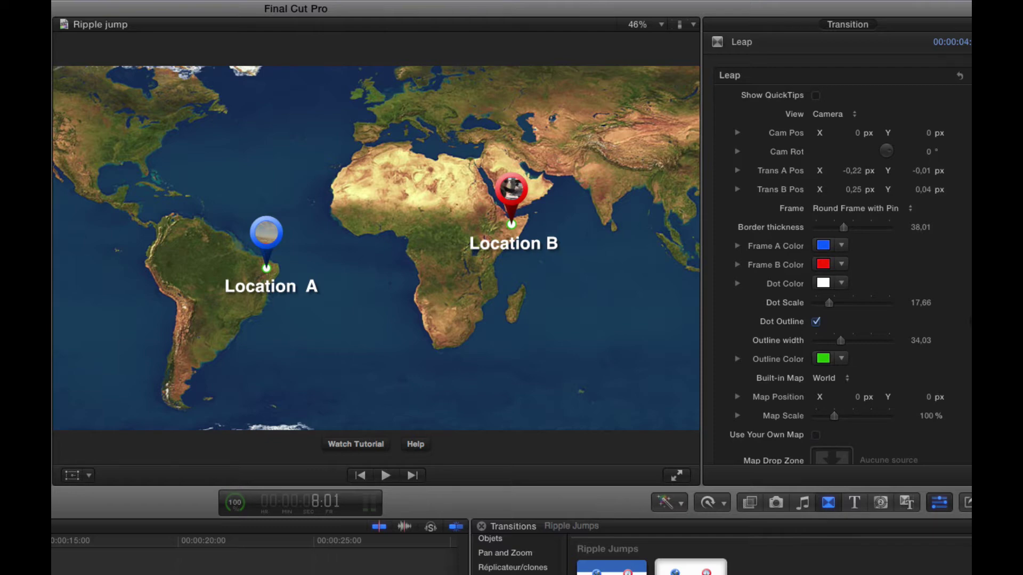
# Try the World-Old and World-Tech built-in maps on the Leap transition
pyautogui.scroll(-5, 937, 323)
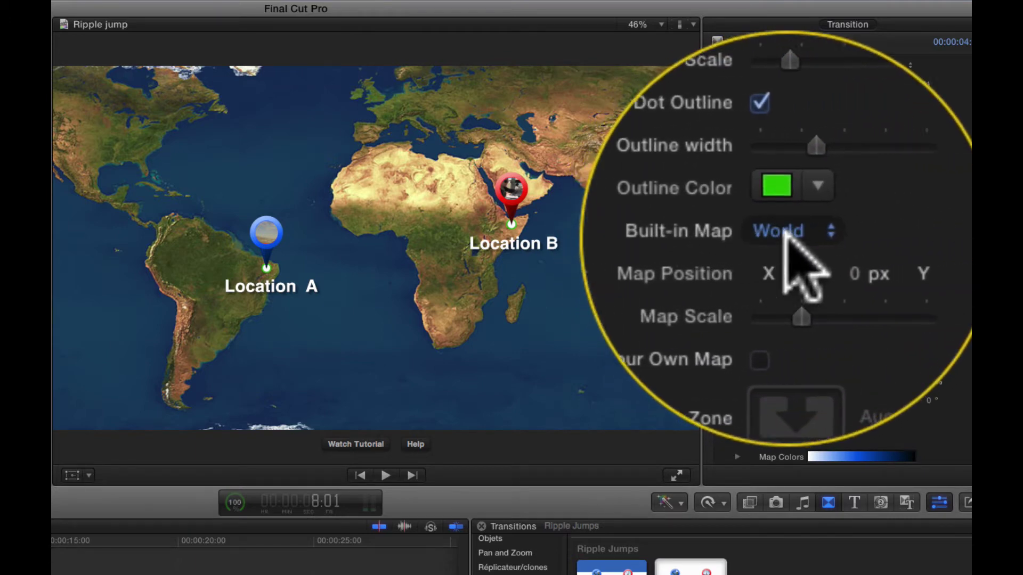
pyautogui.click(783, 246)
pyautogui.click(791, 256)
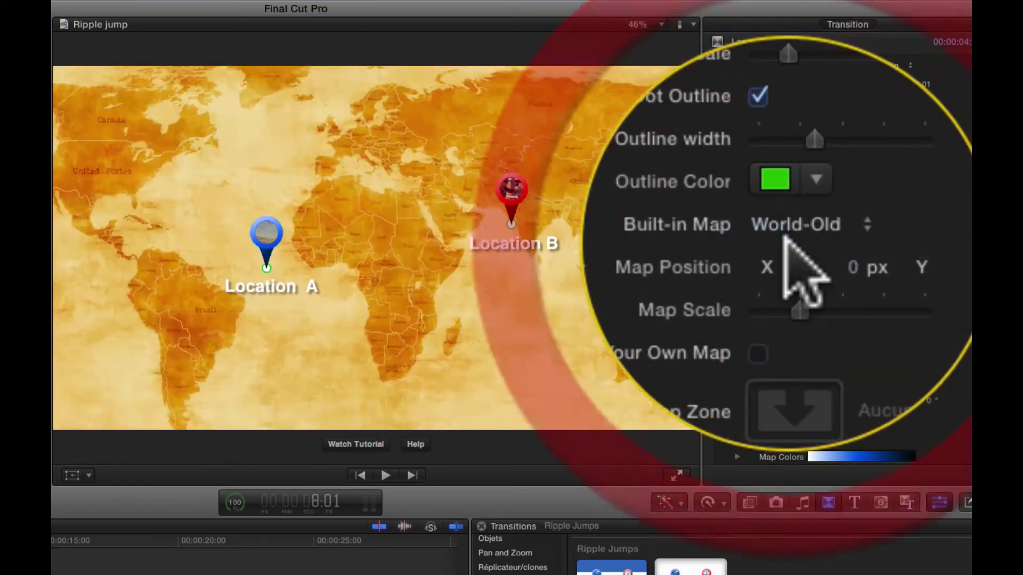
pyautogui.click(784, 238)
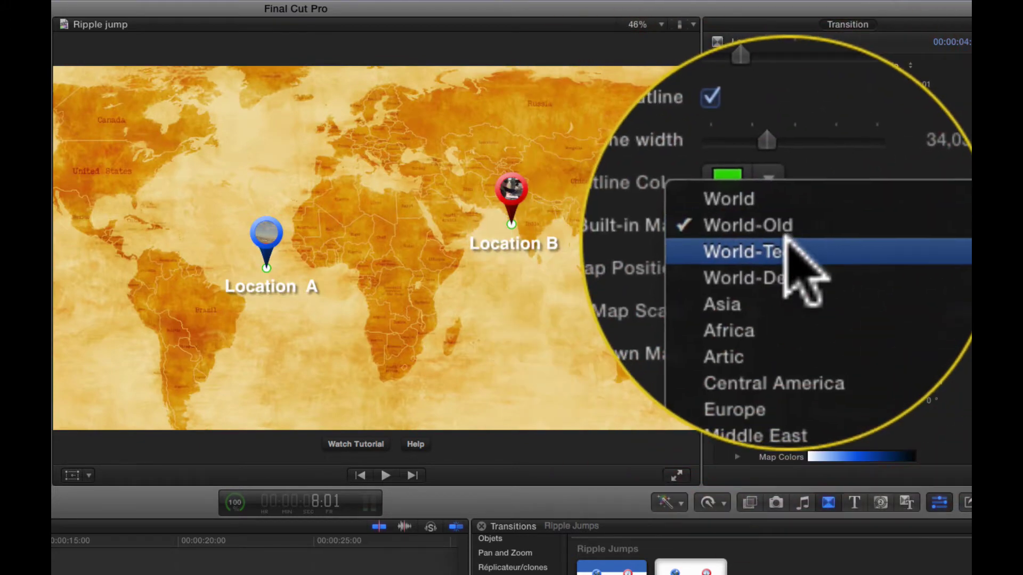
pyautogui.click(785, 250)
# Set the Leap transition's built-in map to Europe and reduce its Map Scale to 24 %
pyautogui.click(785, 239)
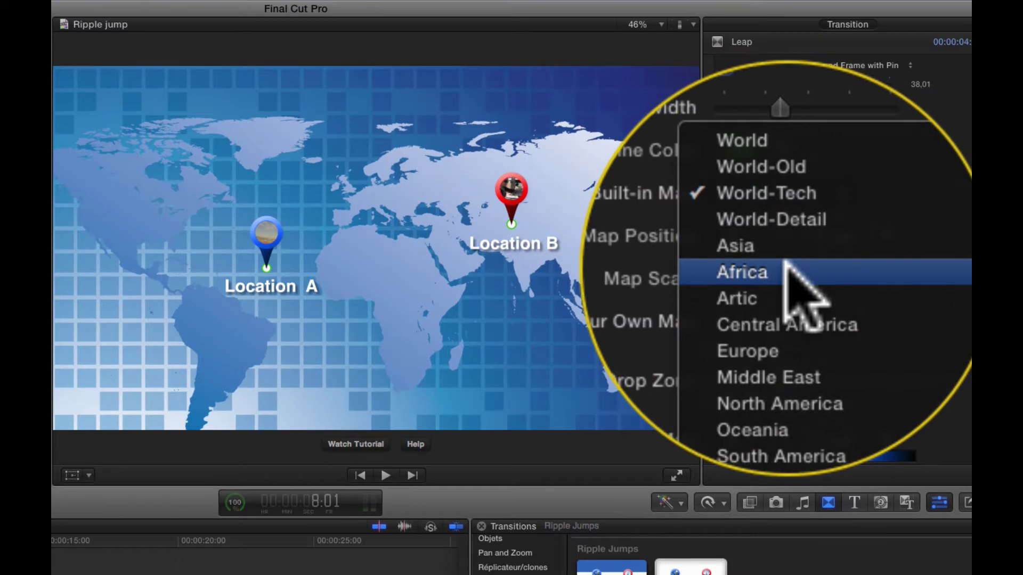
pyautogui.click(834, 312)
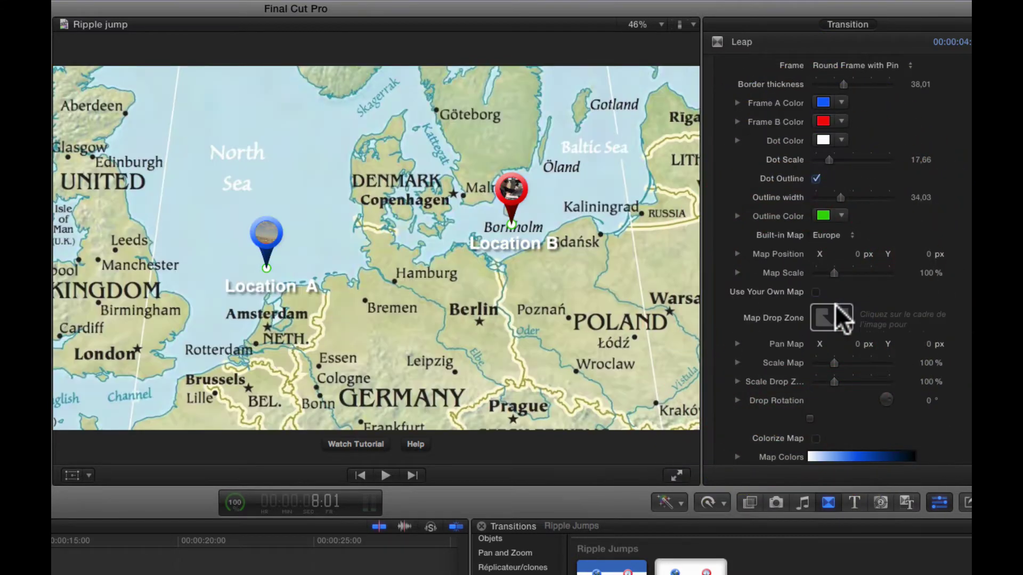
pyautogui.click(467, 334)
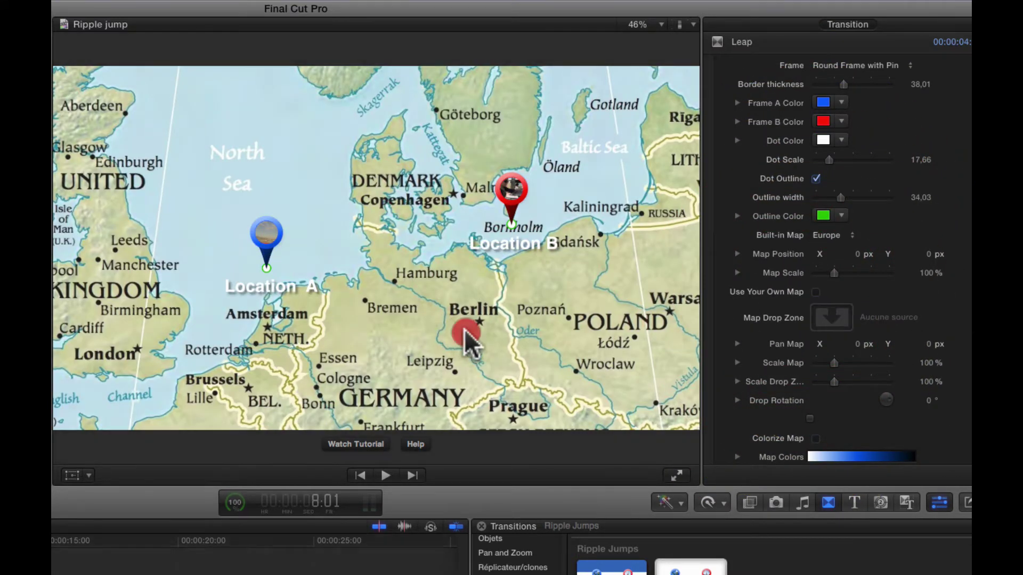
pyautogui.click(506, 234)
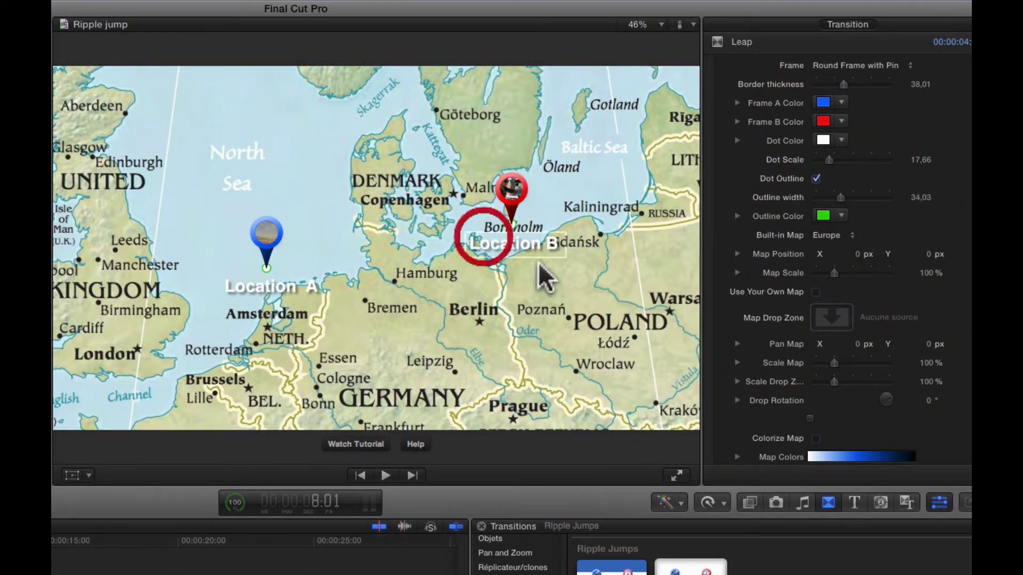
pyautogui.click(831, 271)
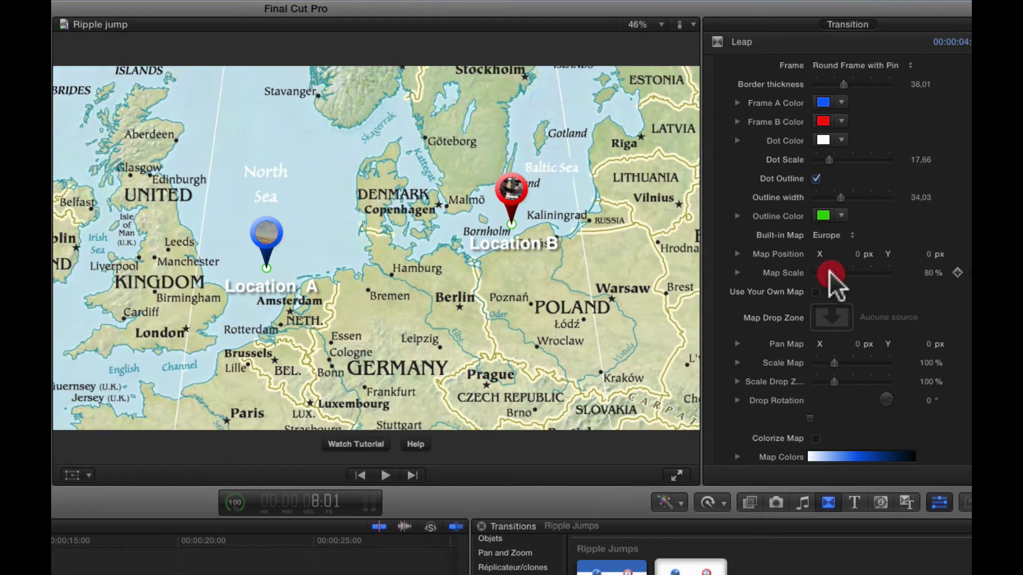
pyautogui.moveTo(829, 271)
pyautogui.mouseDown()
pyautogui.moveTo(822, 285)
pyautogui.moveTo(824, 269)
pyautogui.mouseUp()
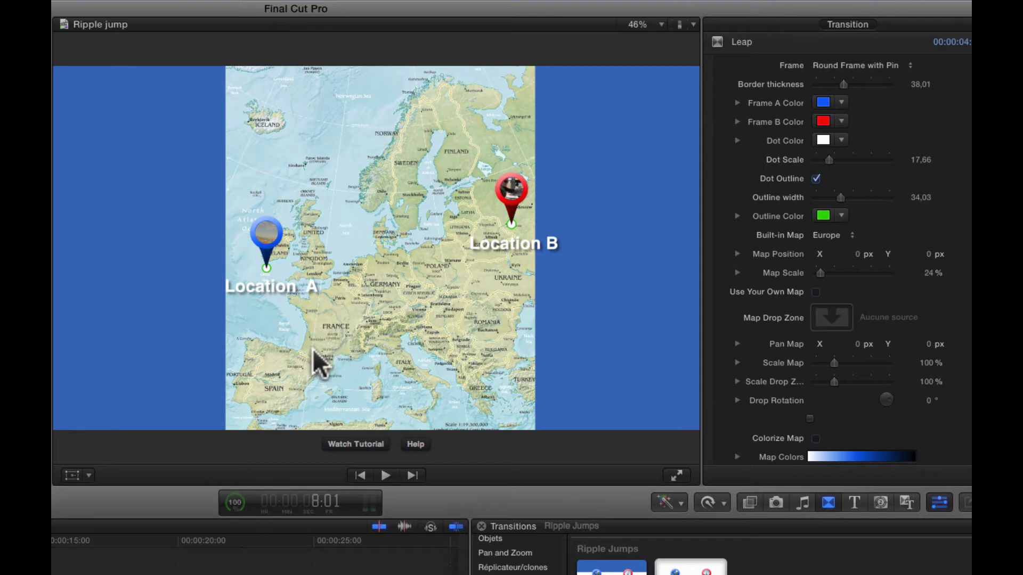
pyautogui.click(851, 235)
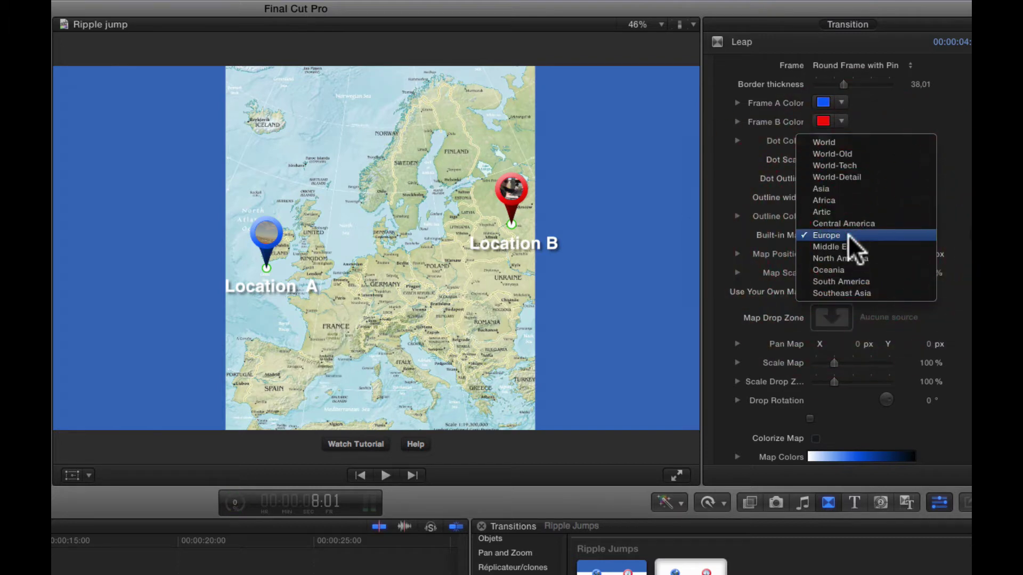
pyautogui.click(726, 315)
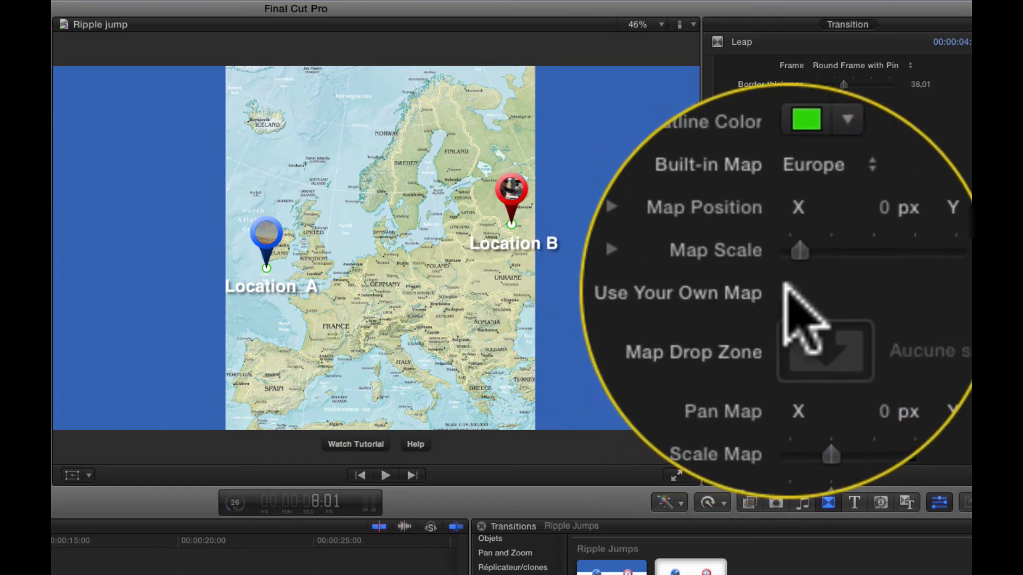
# Enable Use Your Own Map and fill the Map Drop Zone with the Carte-correction map of France
pyautogui.click(815, 292)
pyautogui.click(849, 329)
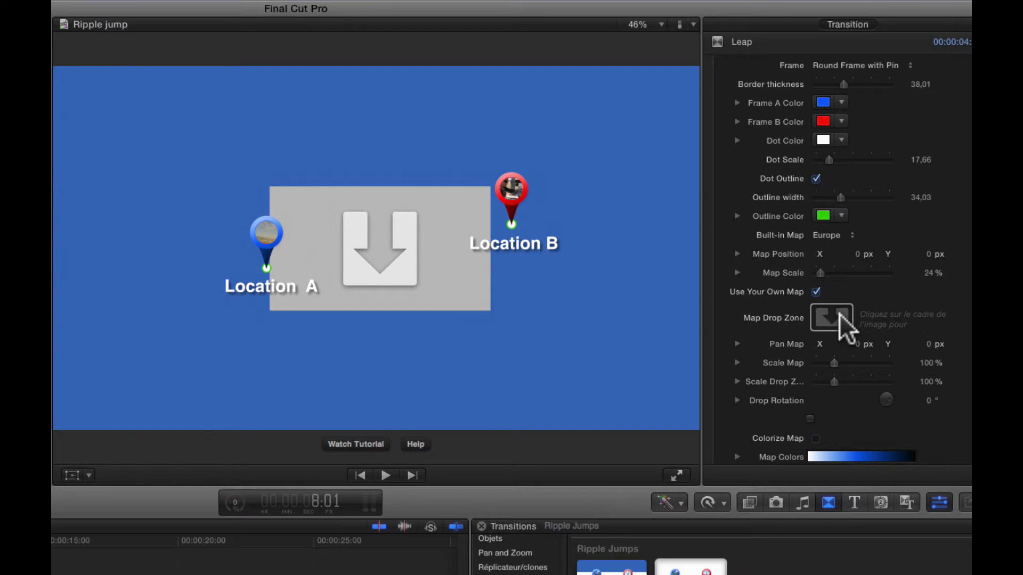
pyautogui.click(840, 315)
pyautogui.click(823, 320)
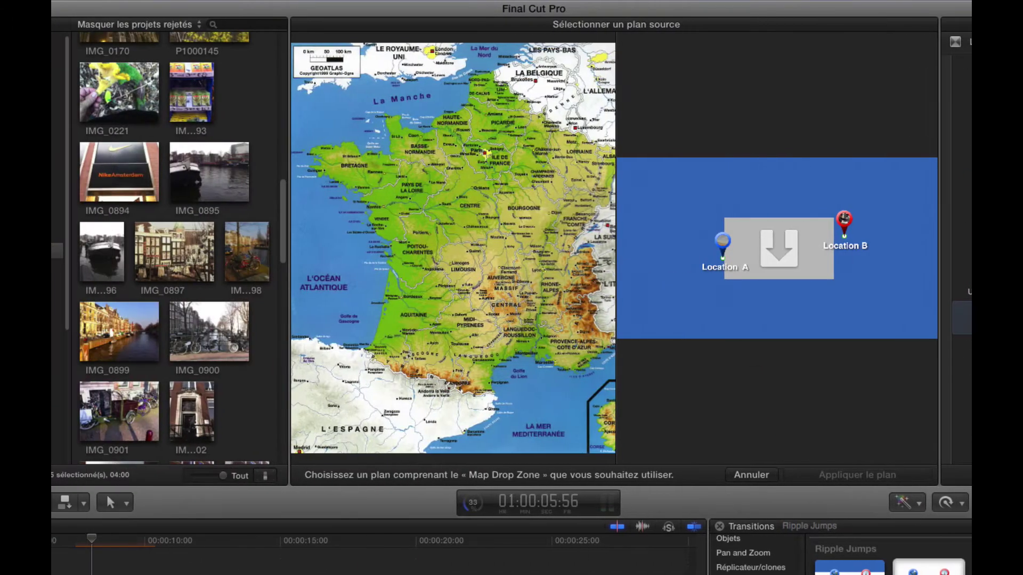
pyautogui.scroll(-10, 194, 288)
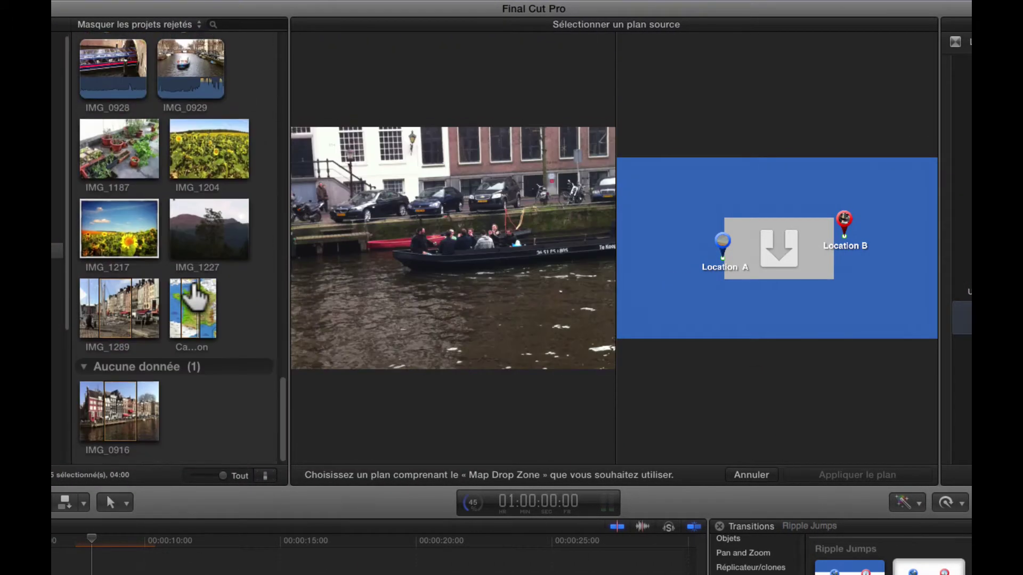
pyautogui.click(193, 299)
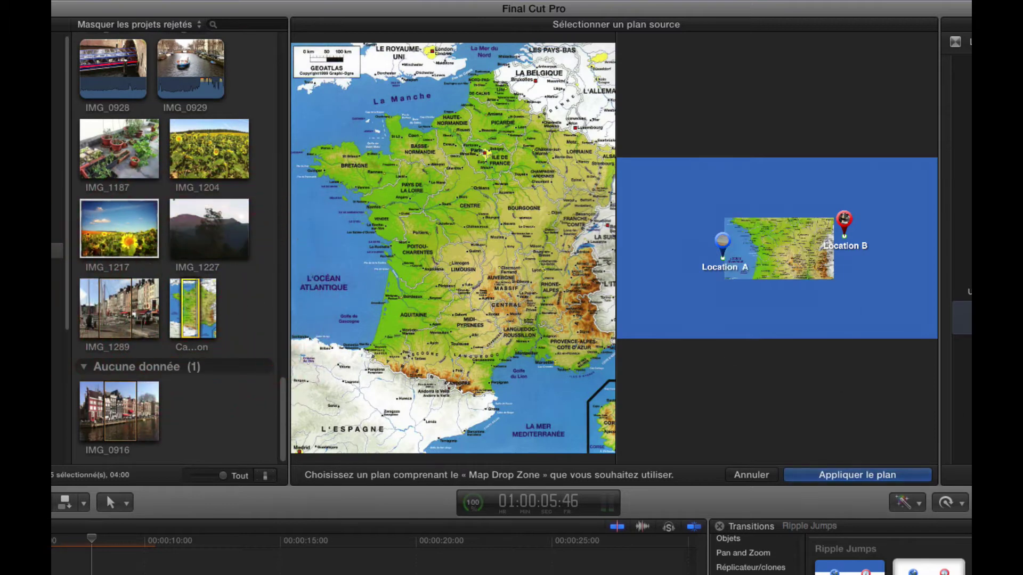
pyautogui.click(858, 473)
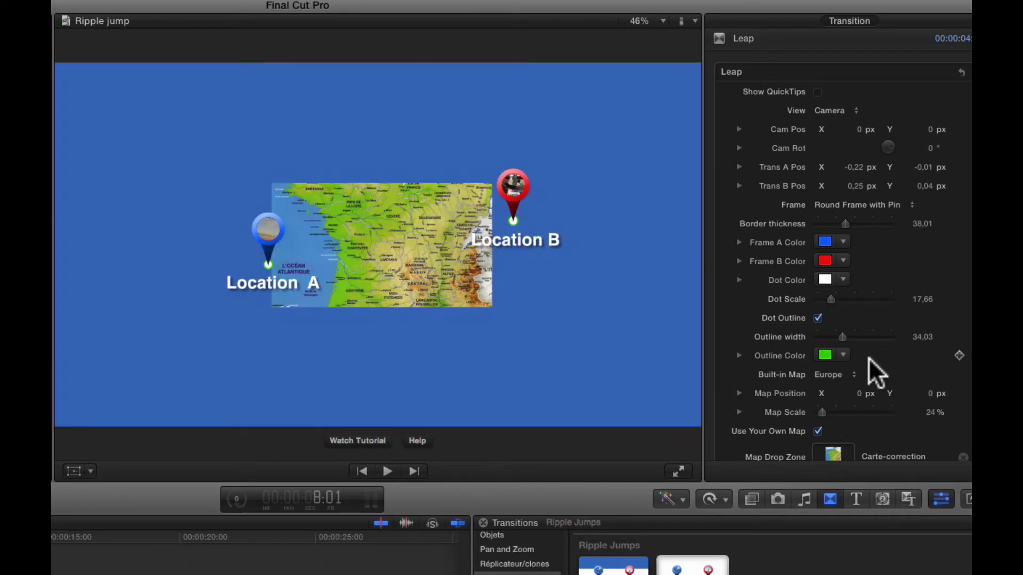
# Set the custom France map's Scale Drop Zone to 319 % and its Scale Map to 61 %
pyautogui.scroll(-4, 858, 362)
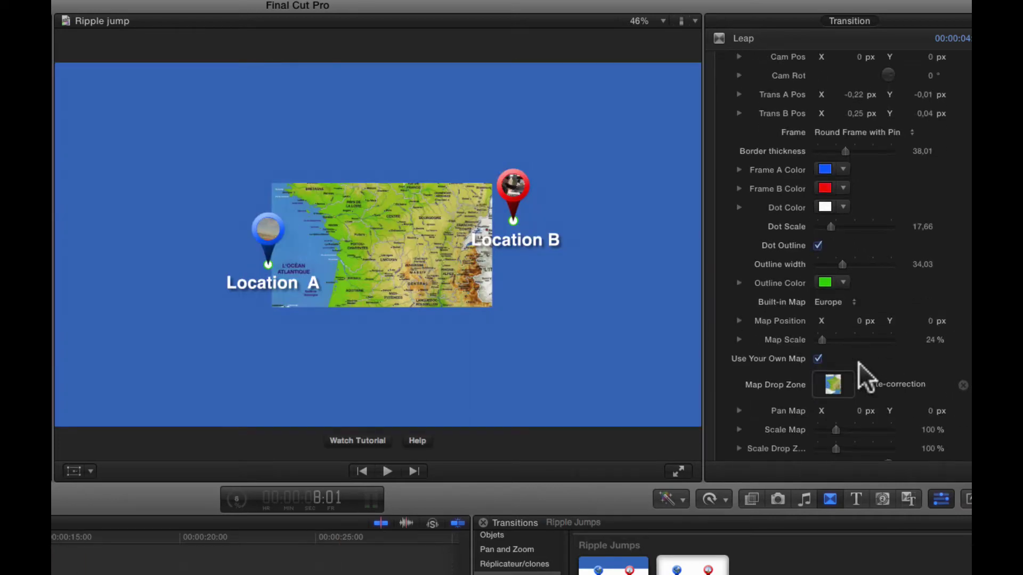
pyautogui.scroll(-2, 859, 362)
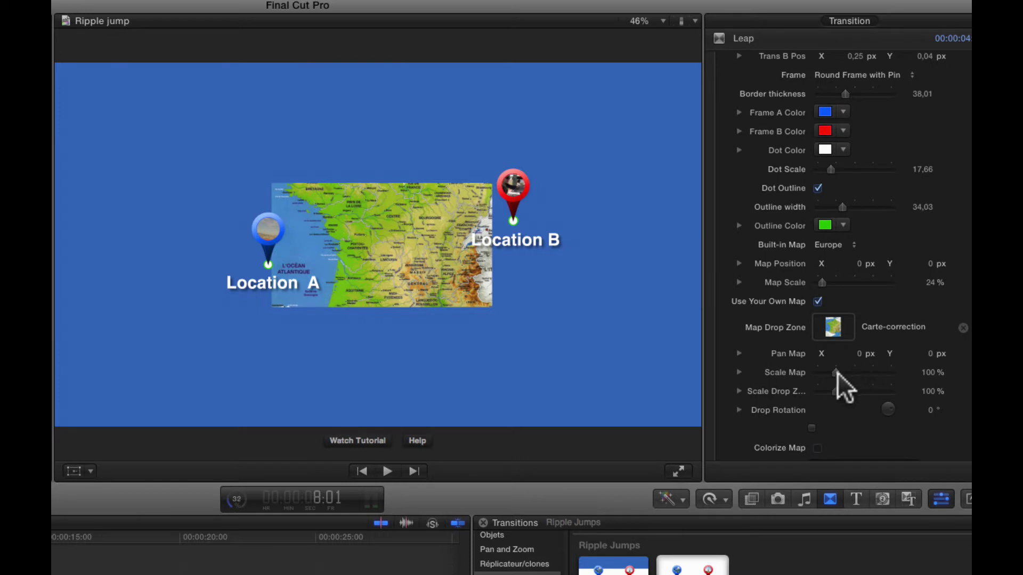
pyautogui.moveTo(836, 370); pyautogui.dragTo(876, 389)
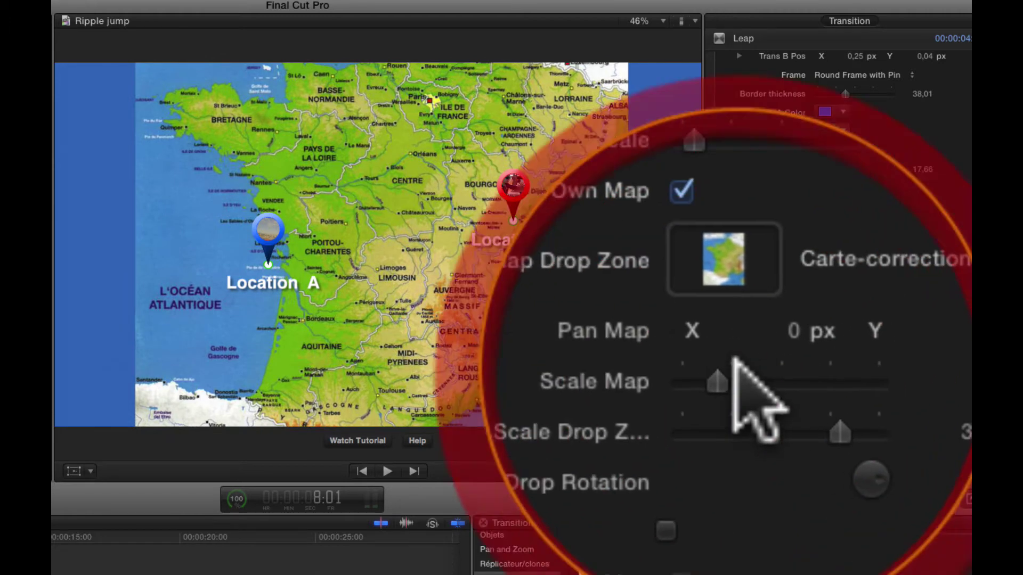
pyautogui.click(830, 372)
pyautogui.moveTo(734, 366); pyautogui.dragTo(733, 367)
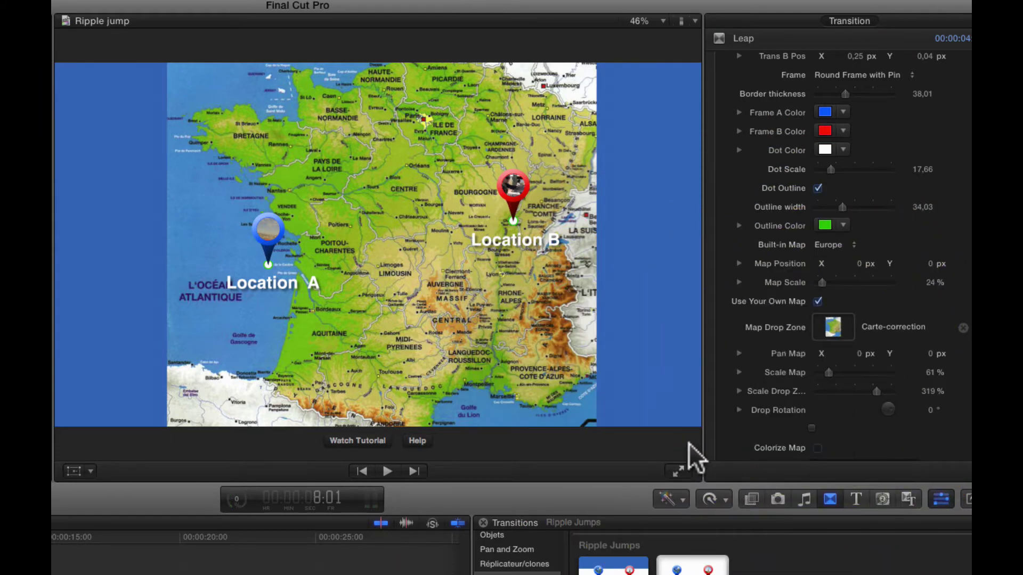
# Switch the Leap transition's View to Director and roughly place pin A near Paris and pin B near Toulouse
pyautogui.scroll(5, 842, 263)
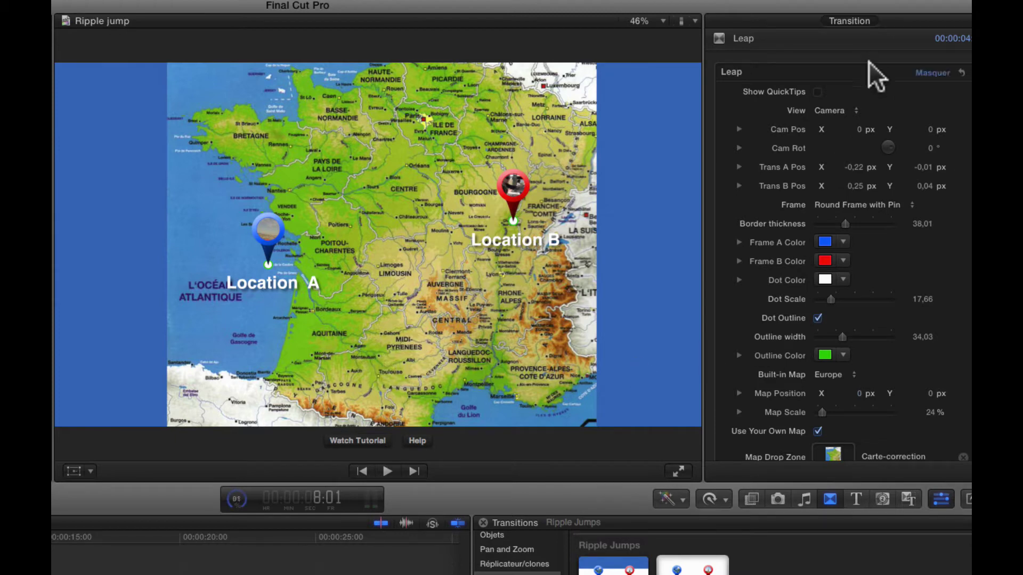
pyautogui.click(825, 110)
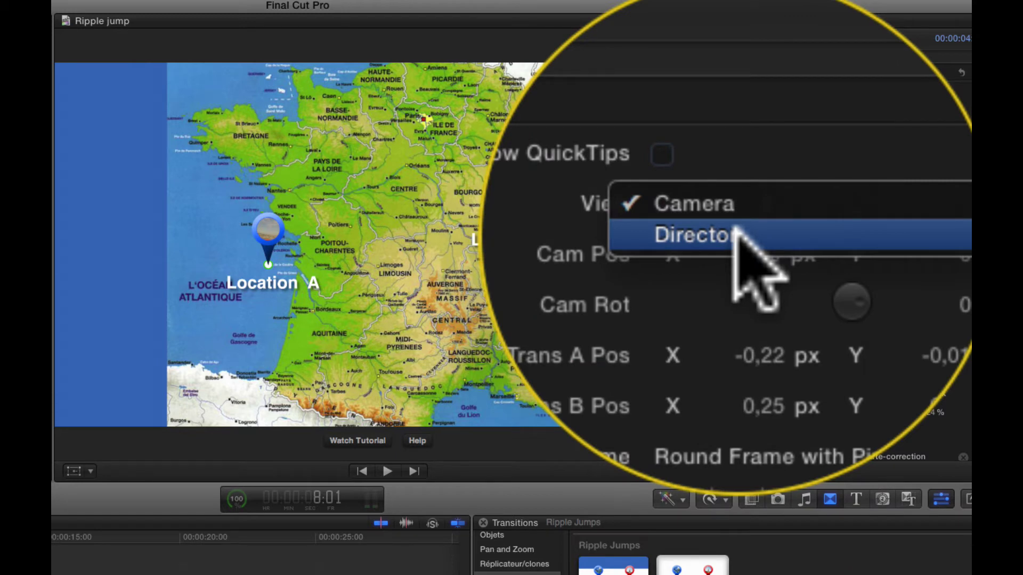
pyautogui.click(738, 233)
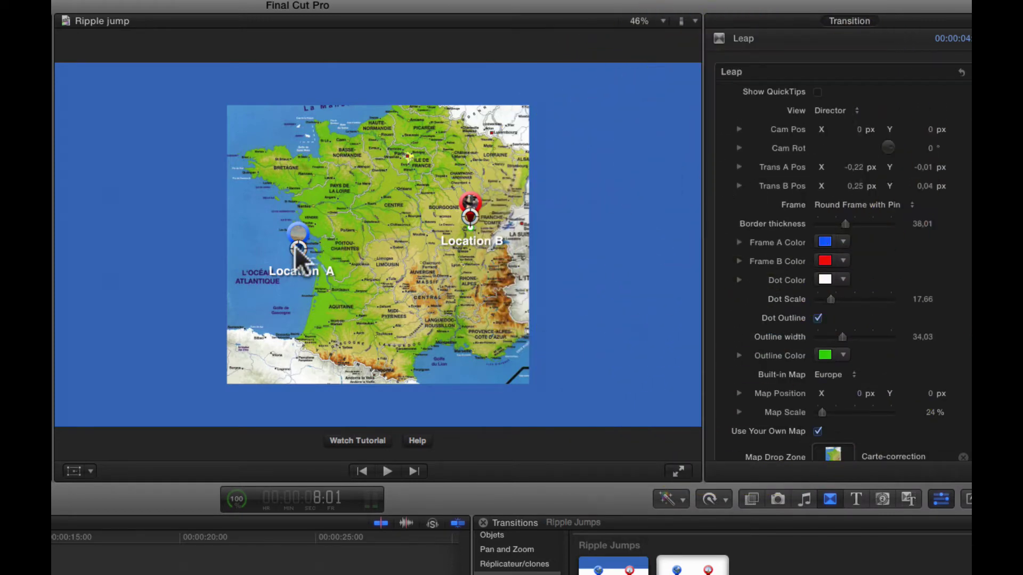
pyautogui.moveTo(297, 254); pyautogui.dragTo(405, 167)
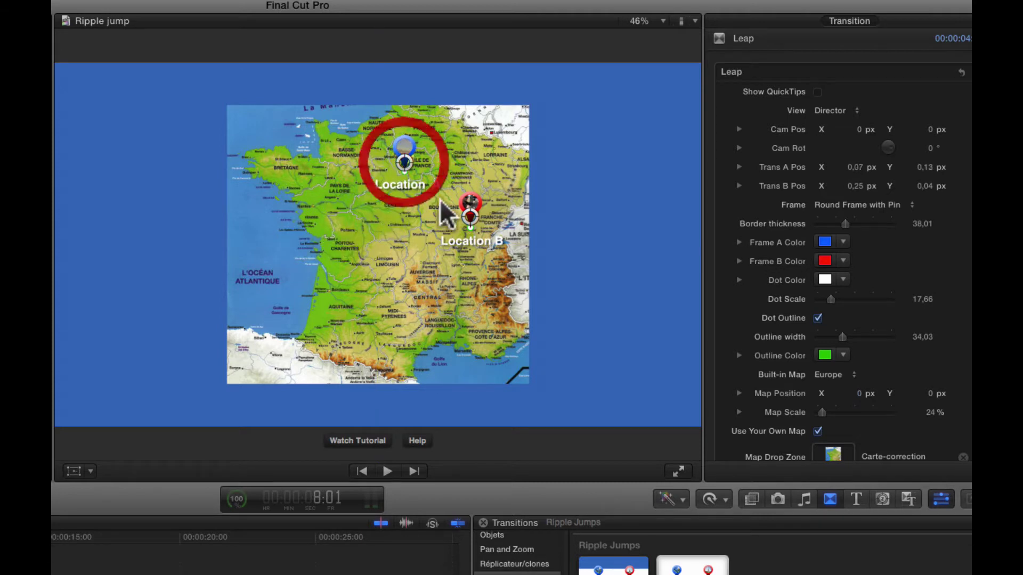
pyautogui.moveTo(468, 226); pyautogui.dragTo(377, 328)
# Fine-position the Location A pin on Paris with the viewer magnified to 200 %
pyautogui.click(661, 21)
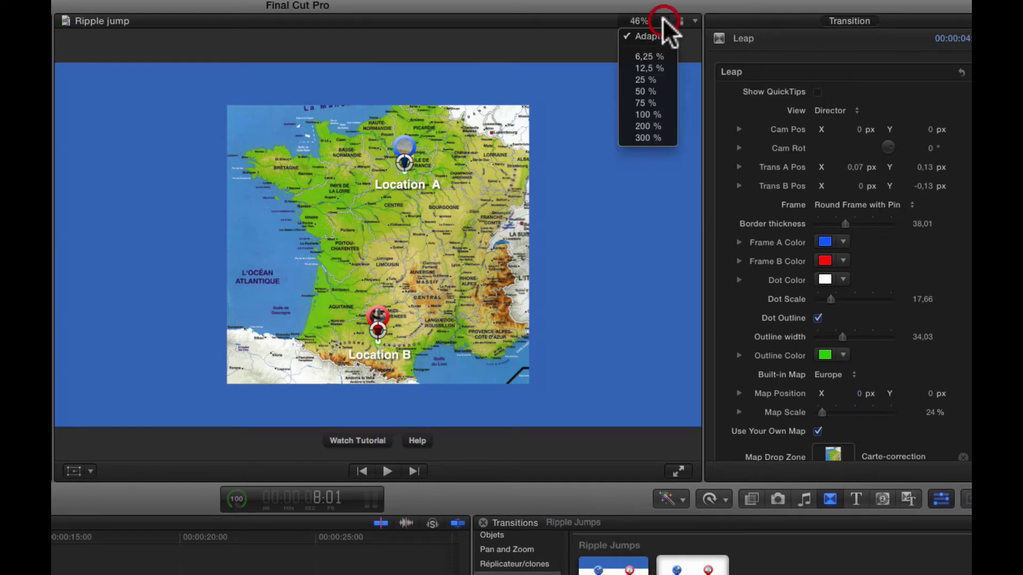
pyautogui.click(641, 126)
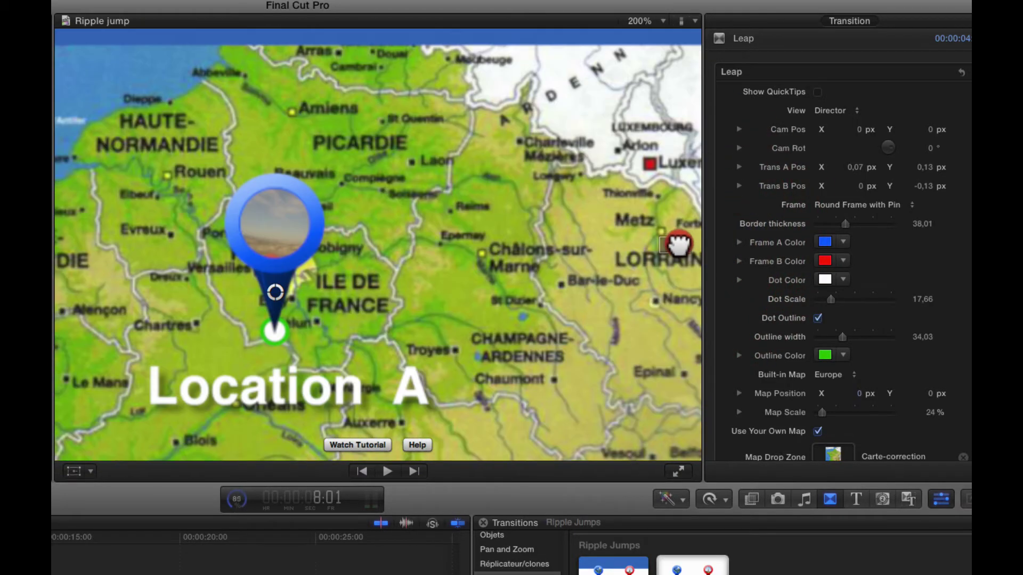
pyautogui.click(676, 244)
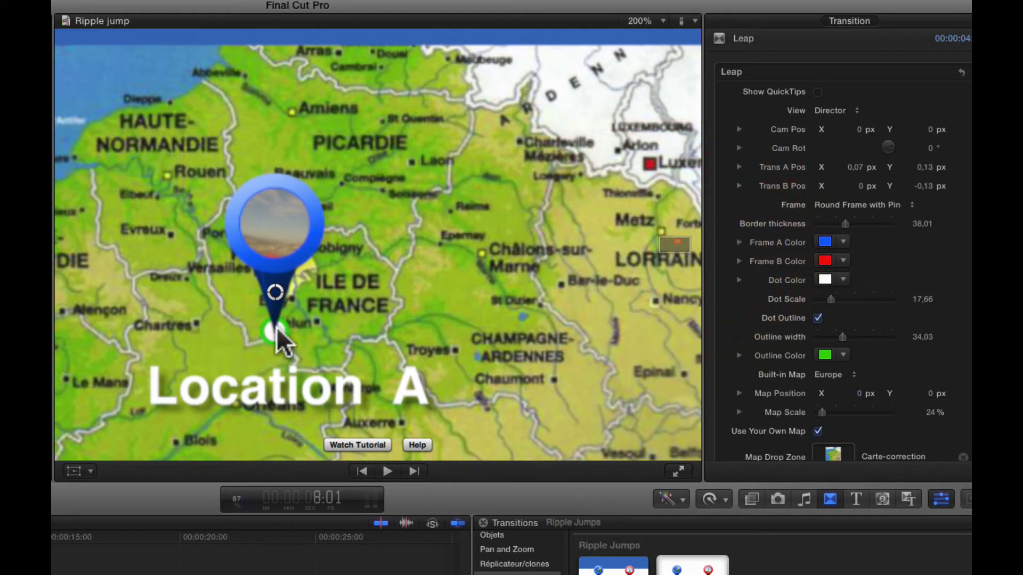
pyautogui.moveTo(274, 292); pyautogui.dragTo(288, 228)
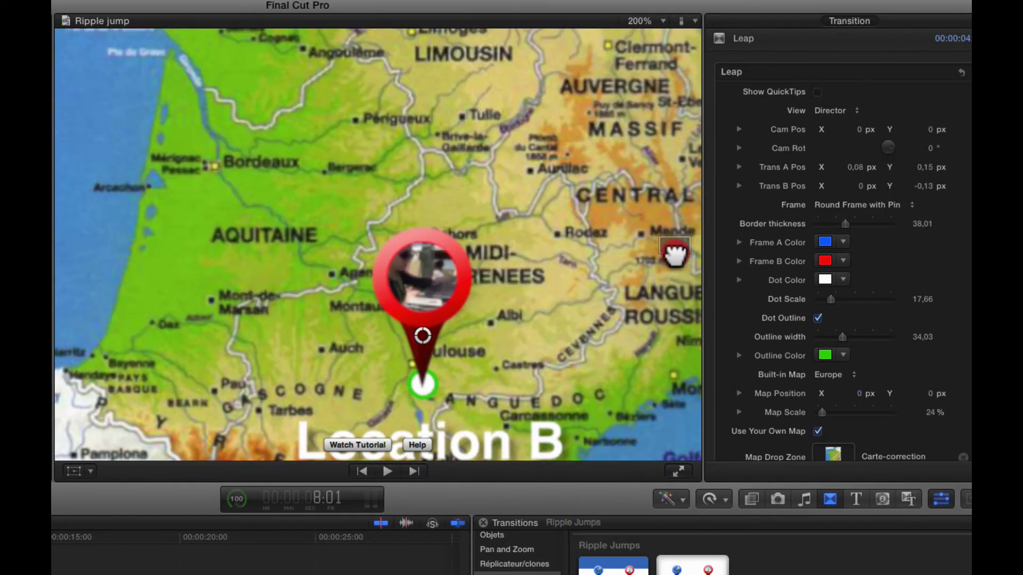
# Fine-position the Location B pin on Toulouse and return the viewer to fit size
pyautogui.click(674, 245)
pyautogui.moveTo(482, 339); pyautogui.dragTo(472, 314)
pyautogui.press('alt')
pyautogui.press('super')
pyautogui.click(660, 19)
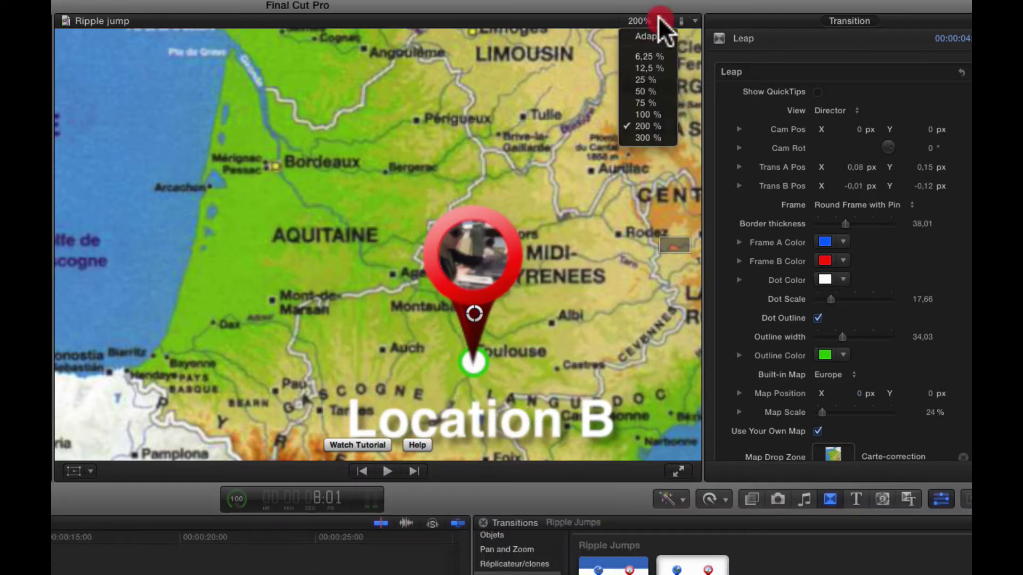
pyautogui.click(650, 36)
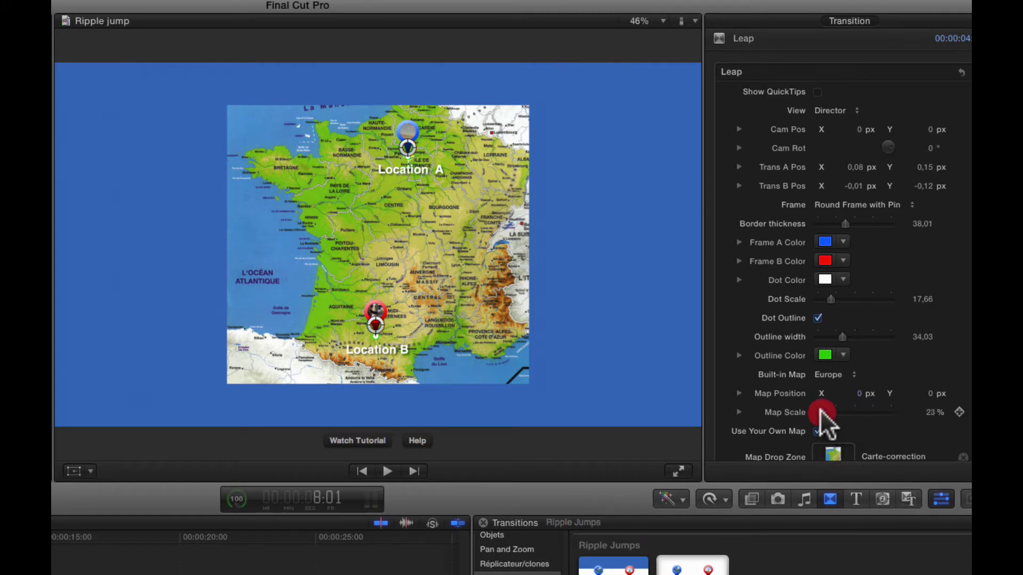
# Set the Map Scale to 32 % and realign the Location A pin's dot on Paris at 200 % viewer magnification
pyautogui.moveTo(821, 414); pyautogui.dragTo(825, 414)
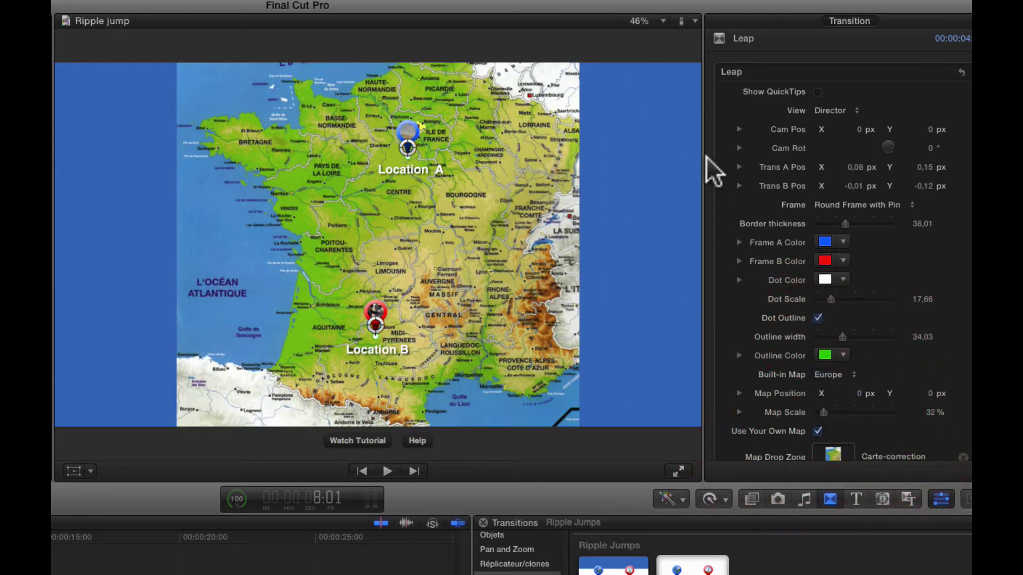
pyautogui.scroll(-5, 714, 166)
pyautogui.click(663, 21)
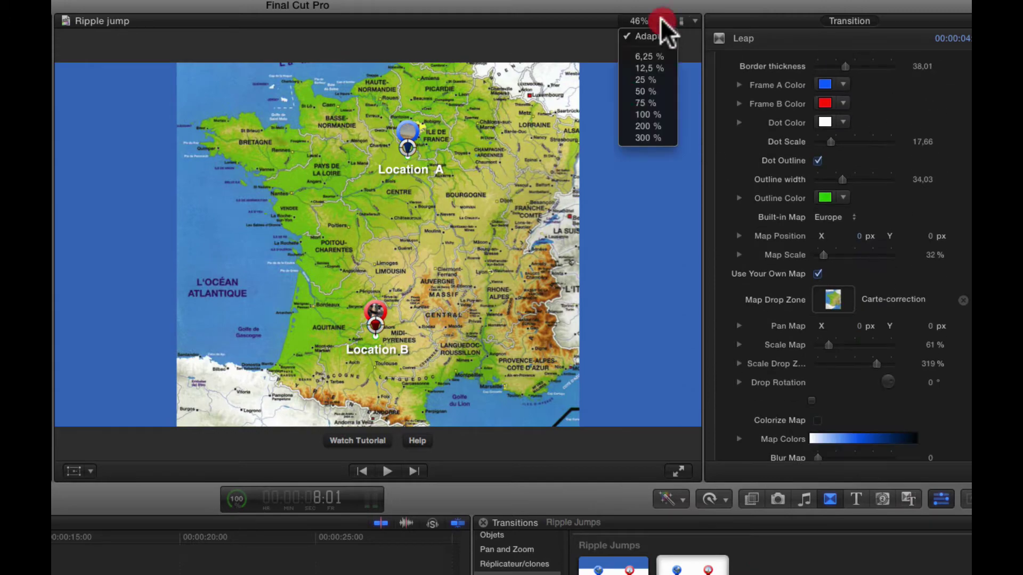
pyautogui.click(659, 127)
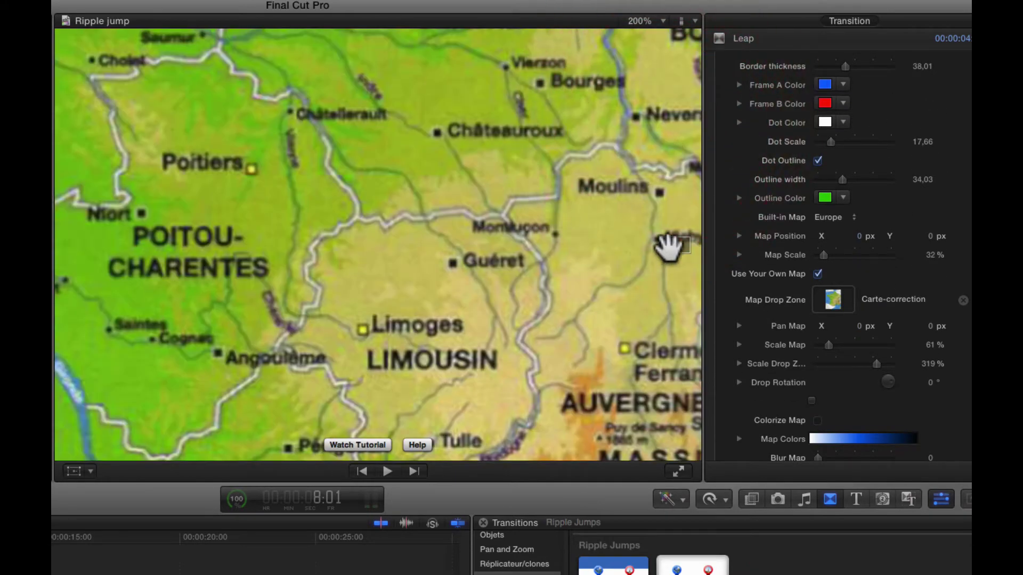
pyautogui.moveTo(666, 244); pyautogui.dragTo(674, 239)
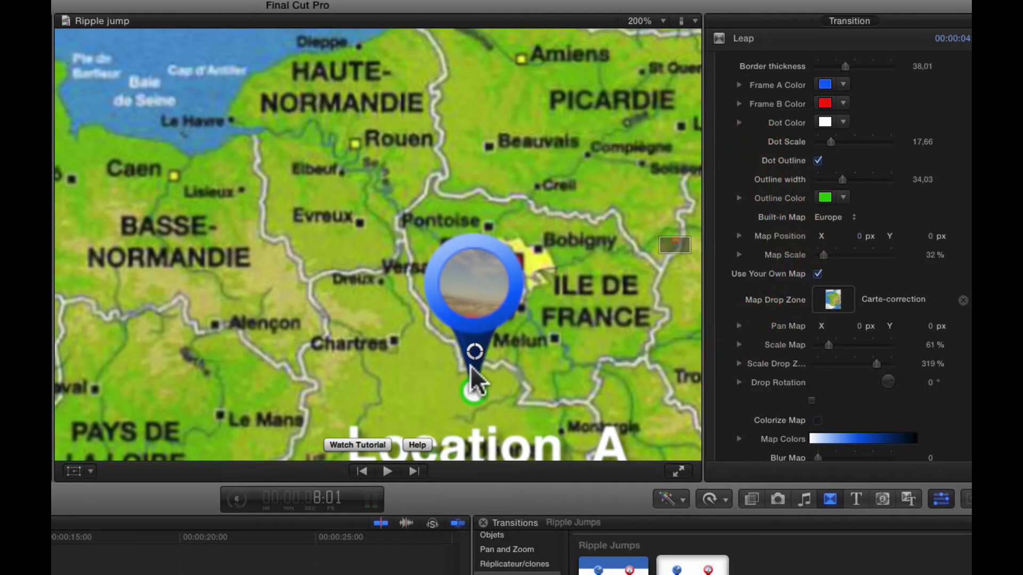
pyautogui.moveTo(475, 351); pyautogui.dragTo(516, 223)
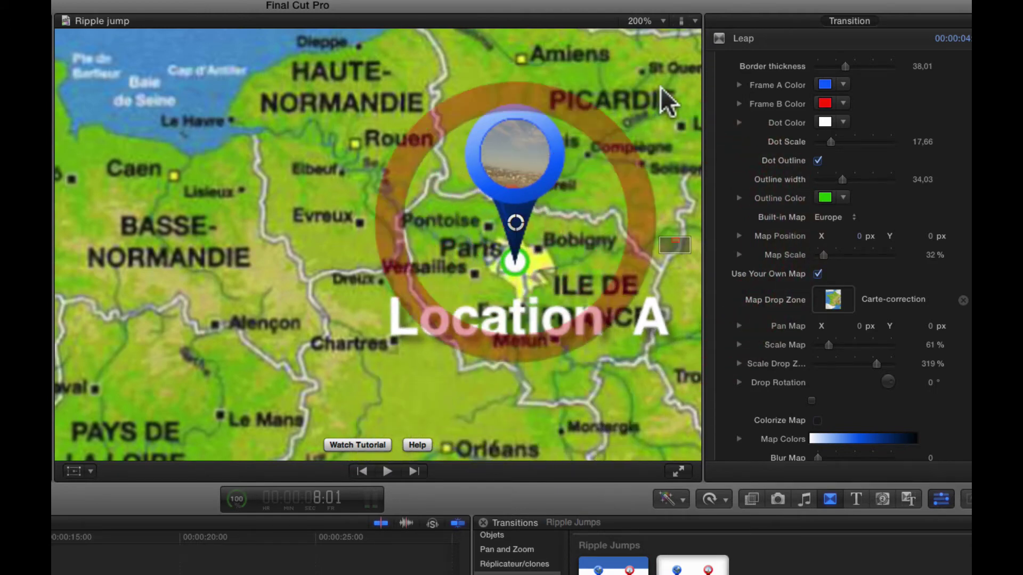
# Try to move the Location B pin down to Toulouse, and restore the viewer to fit size
pyautogui.moveTo(675, 241); pyautogui.dragTo(642, 271)
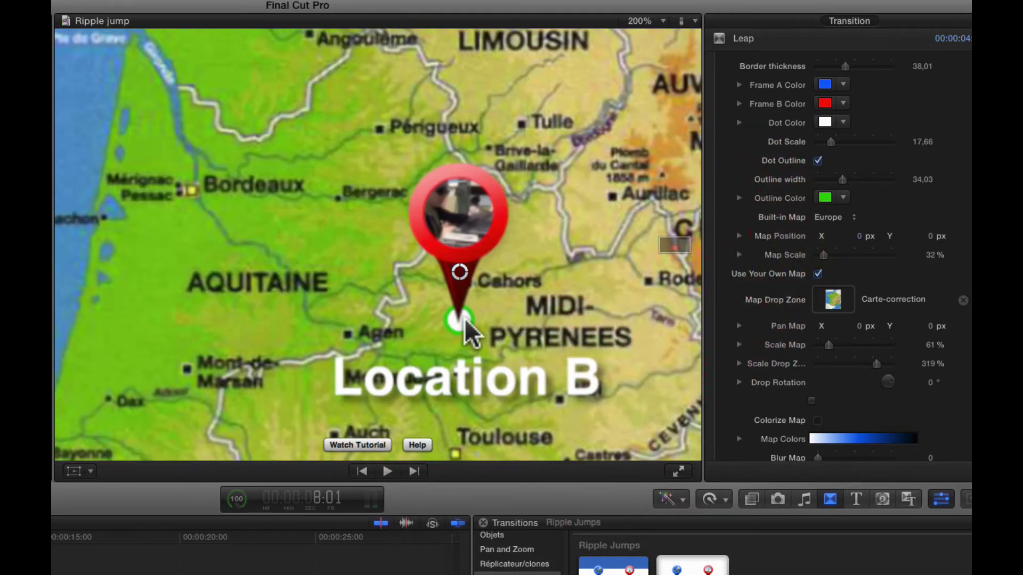
pyautogui.click(468, 383)
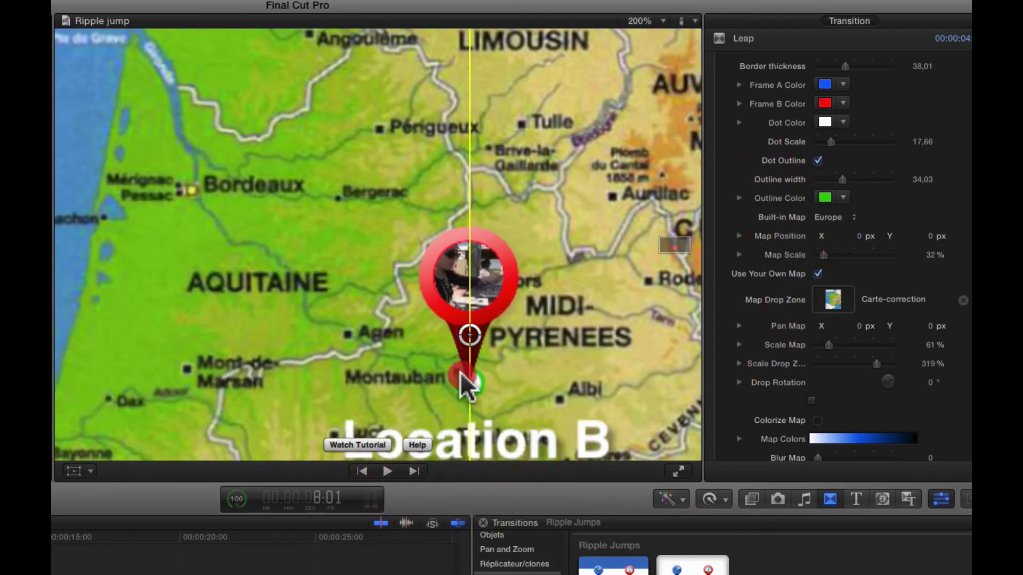
pyautogui.moveTo(468, 386); pyautogui.dragTo(451, 411)
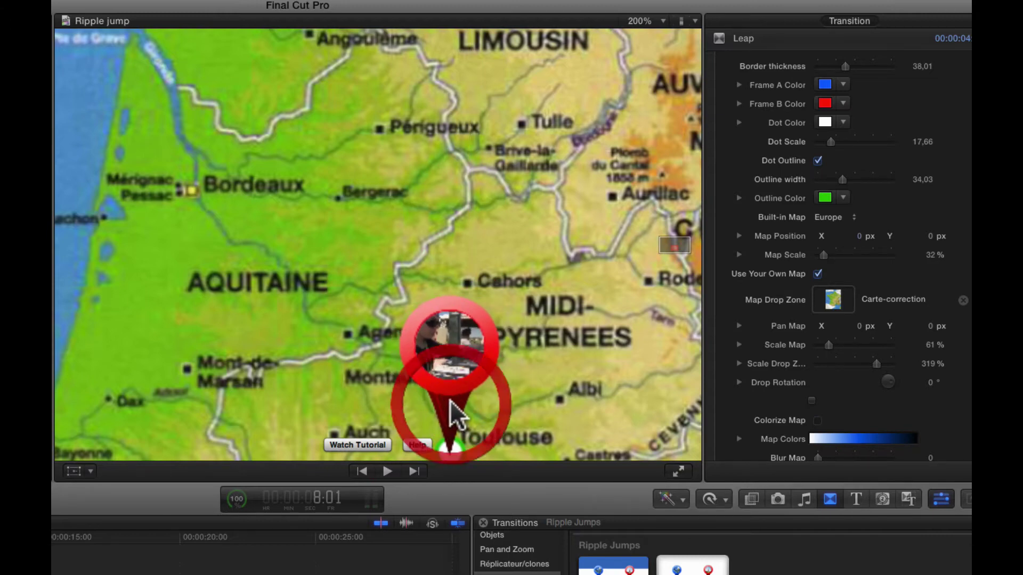
pyautogui.click(662, 20)
pyautogui.click(656, 32)
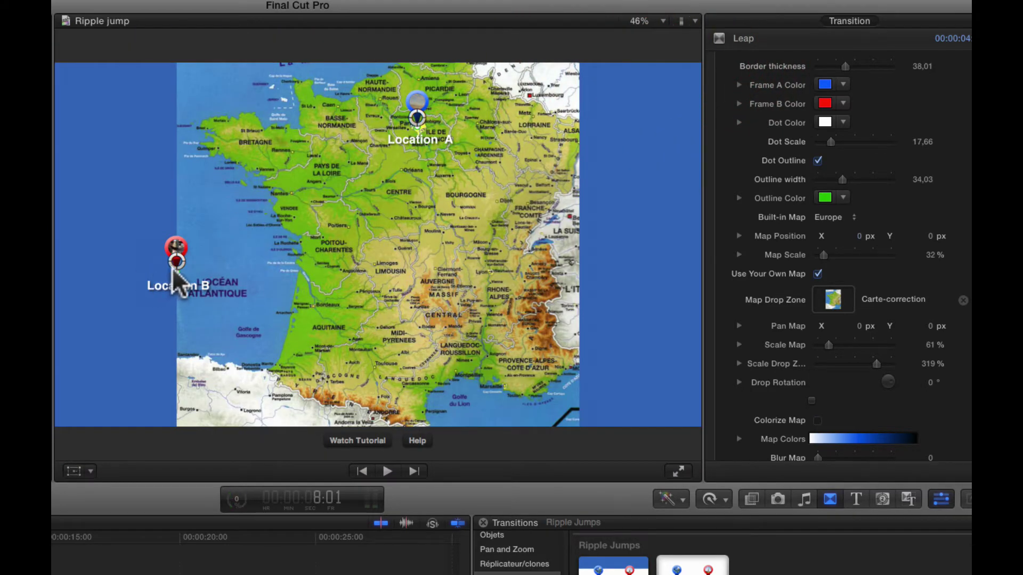
# Bring the Location B pin back from the Atlantic, align its dot on Toulouse at 200 % magnification, and restore the fitted view
pyautogui.moveTo(178, 264); pyautogui.dragTo(372, 357)
pyautogui.click(662, 20)
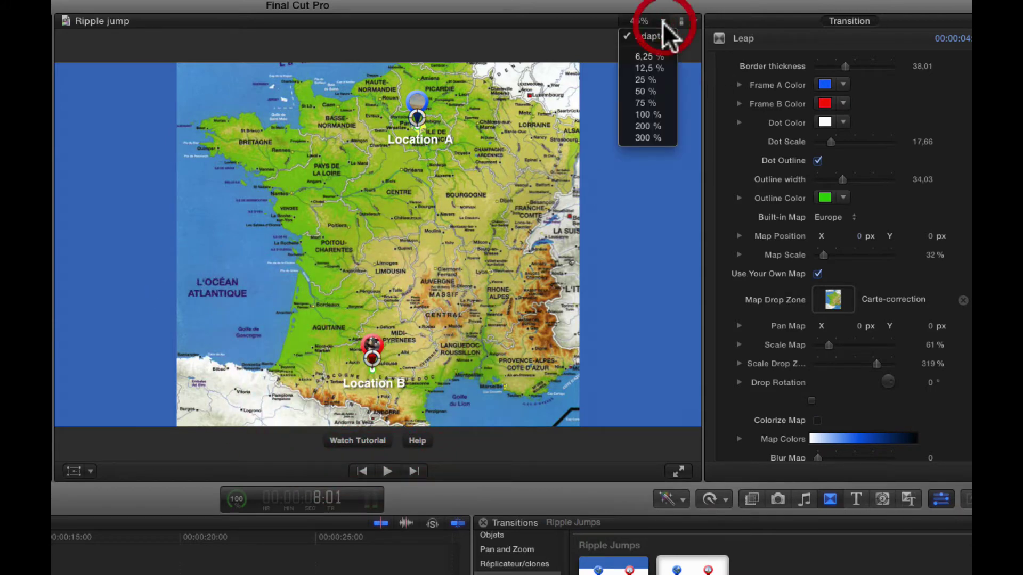
pyautogui.click(643, 127)
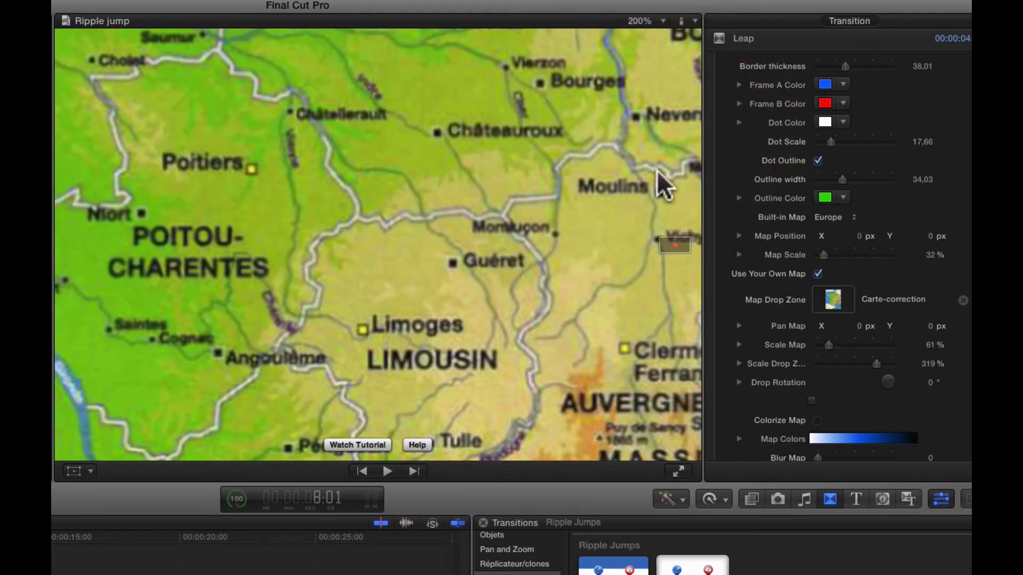
pyautogui.moveTo(675, 245); pyautogui.dragTo(674, 249)
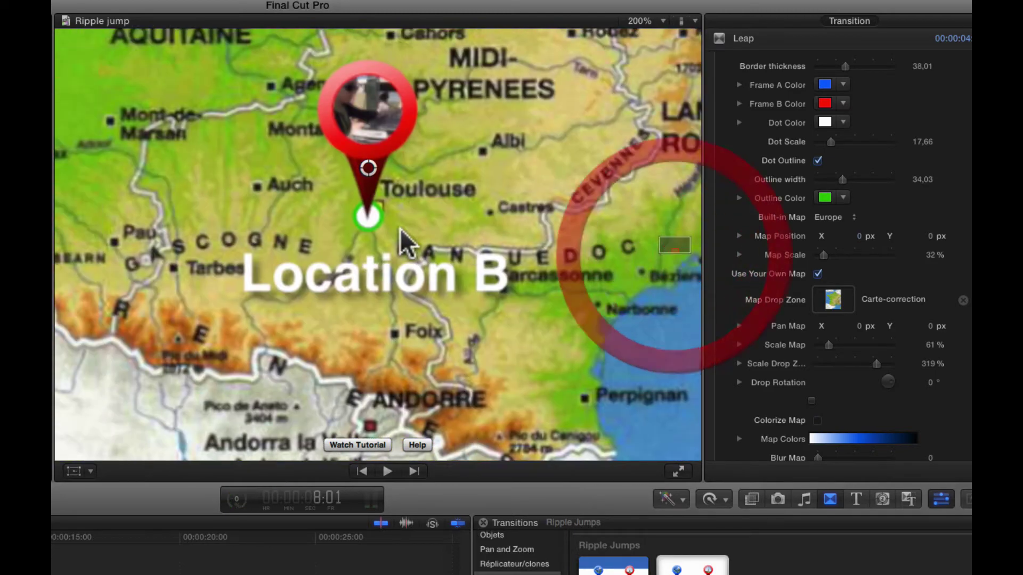
pyautogui.moveTo(365, 160)
pyautogui.mouseDown()
pyautogui.moveTo(390, 153)
pyautogui.moveTo(378, 159)
pyautogui.mouseUp()
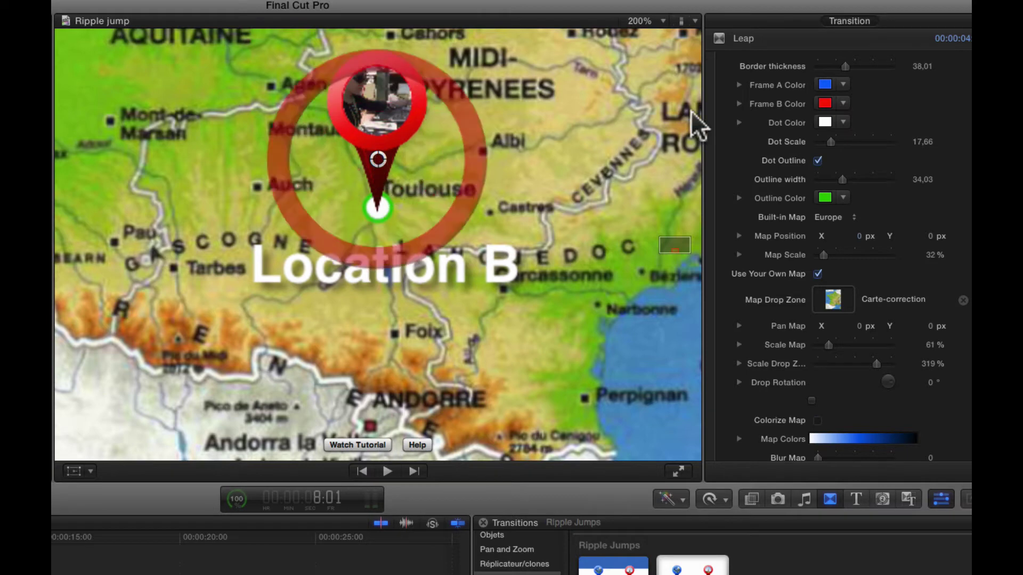
pyautogui.click(660, 22)
pyautogui.click(651, 42)
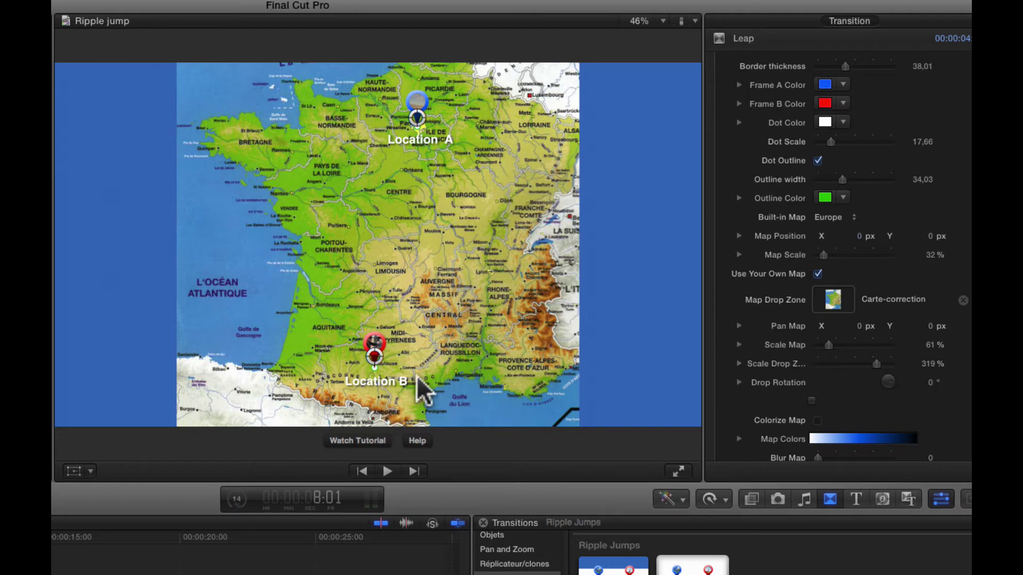
# Replace the Location A label with Pareis and the Location B label with Toulouse
pyautogui.click(434, 137)
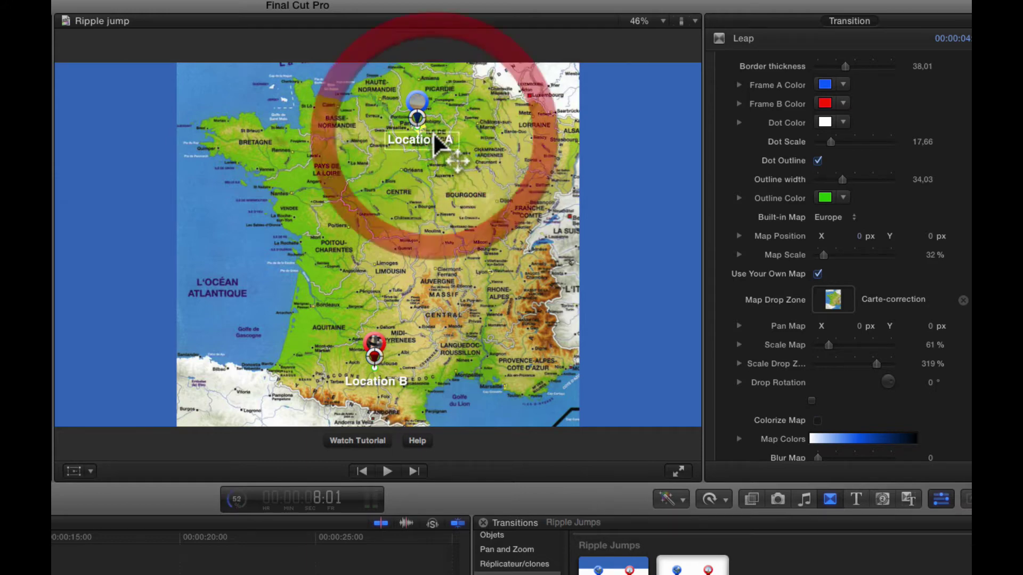
pyautogui.doubleClick(425, 139)
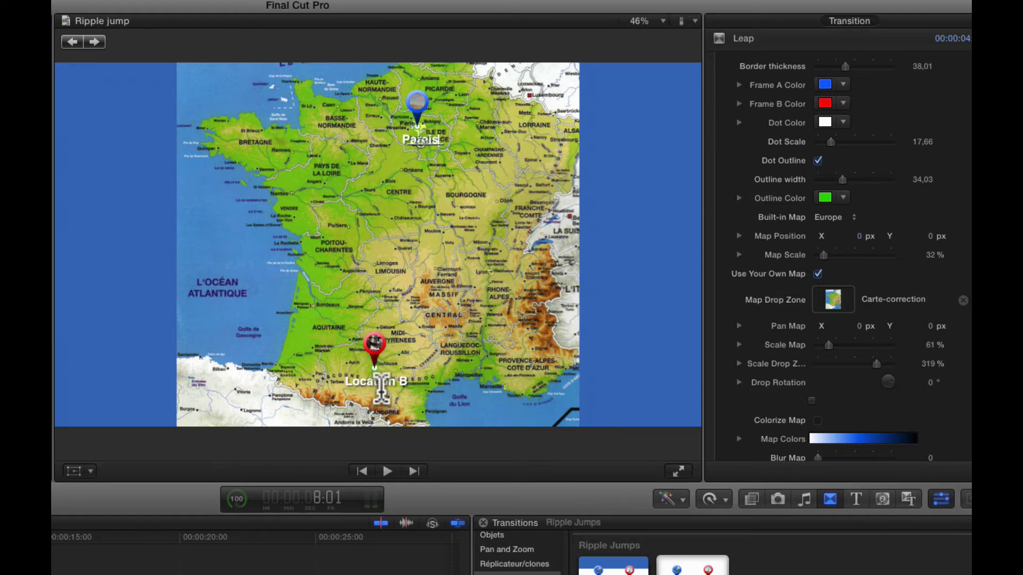
pyautogui.click(382, 384)
pyautogui.click(404, 382)
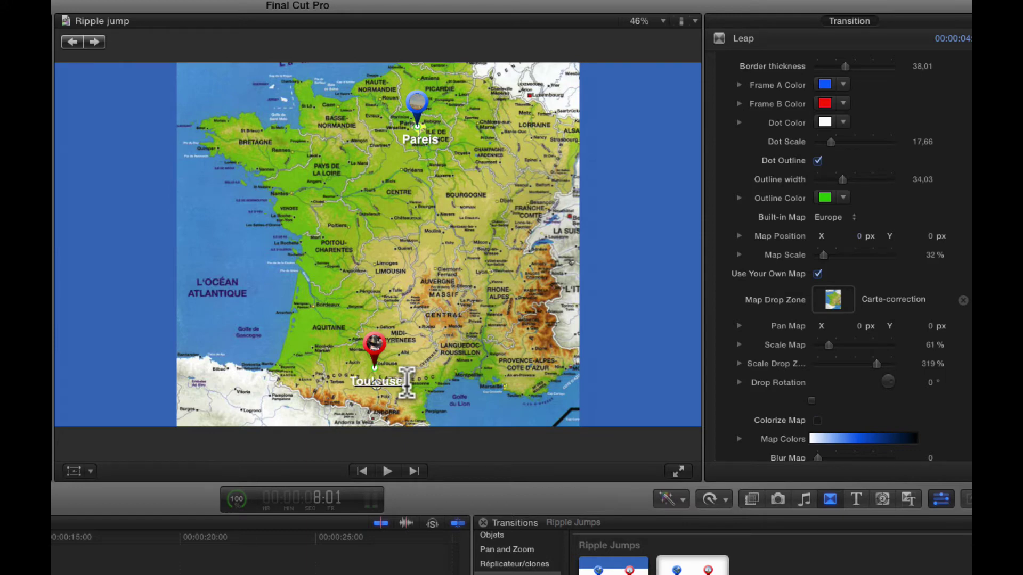
pyautogui.click(437, 233)
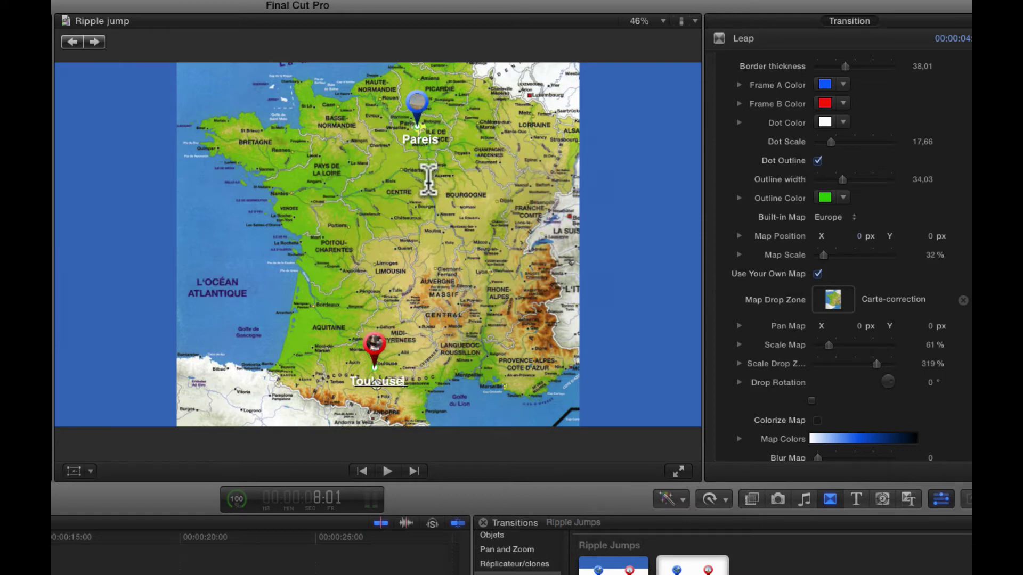
# Correct the misspelled label under the blue pin so that it reads Paris
pyautogui.click(422, 139)
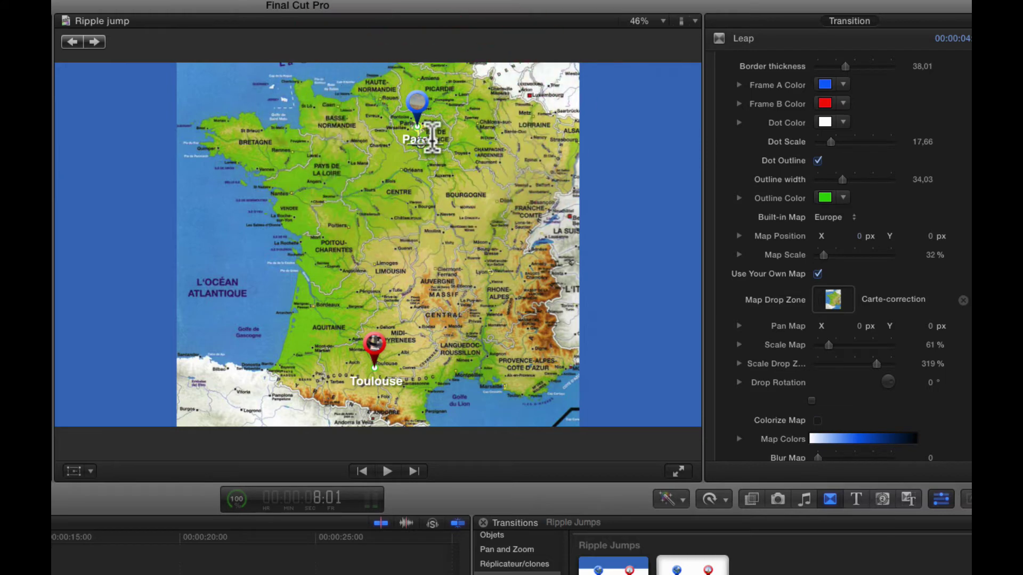
pyautogui.click(429, 138)
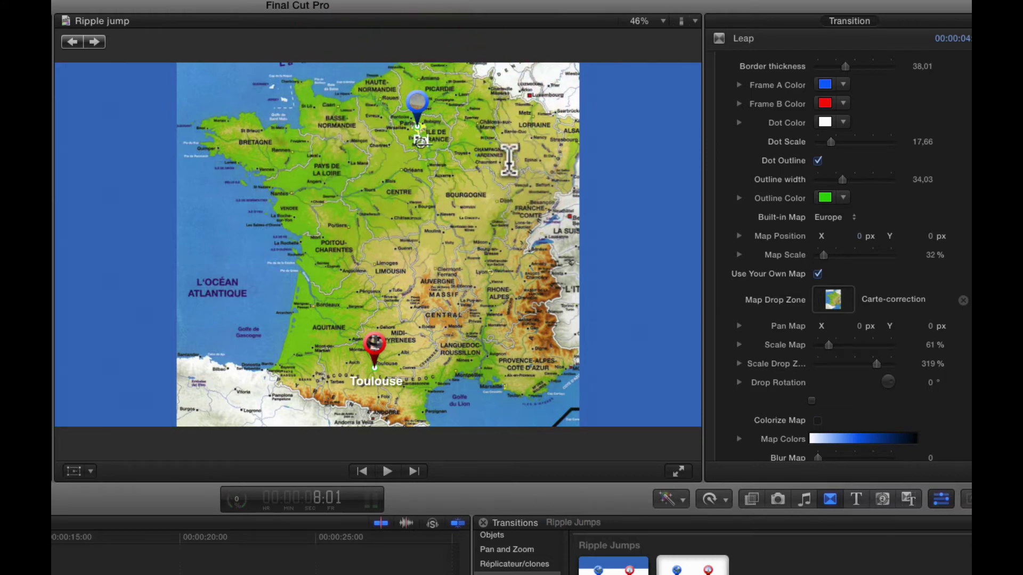
pyautogui.click(467, 228)
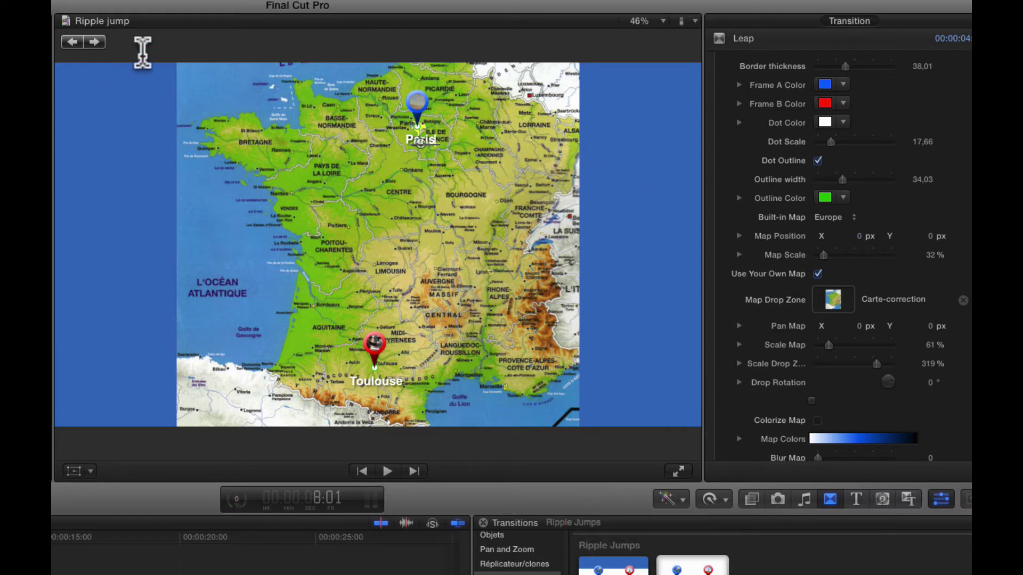
# Finish editing the Paris and Toulouse labels and set the viewer tool to Aucun to restore the transition's on-screen controls
pyautogui.click(98, 41)
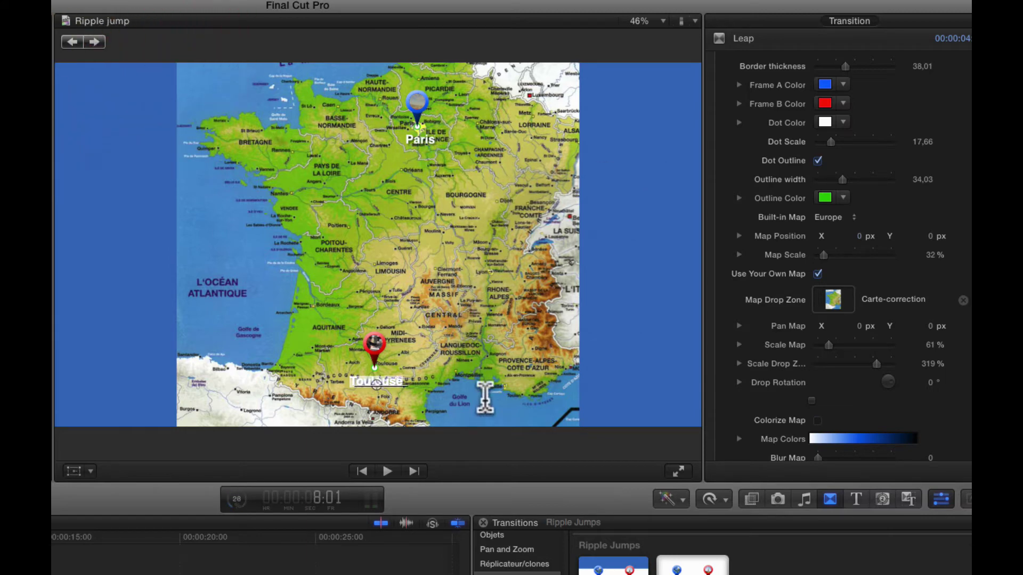
pyautogui.click(420, 113)
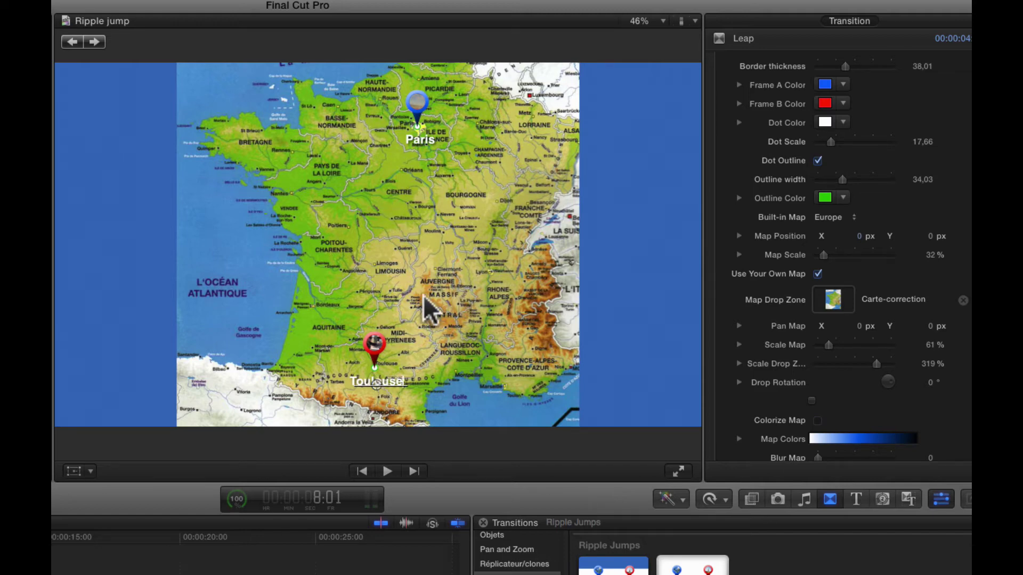
pyautogui.rightClick(470, 197)
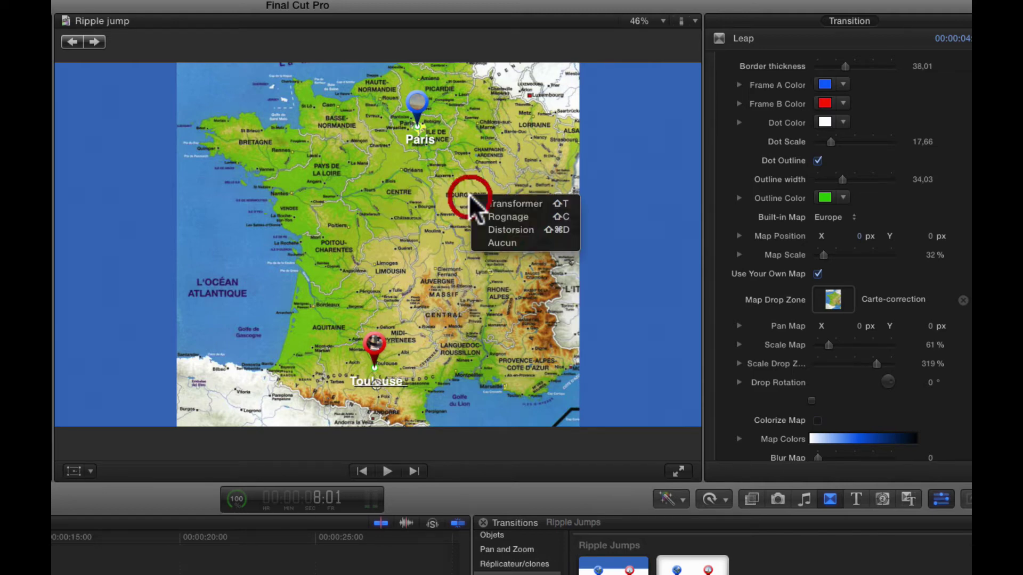
pyautogui.click(495, 244)
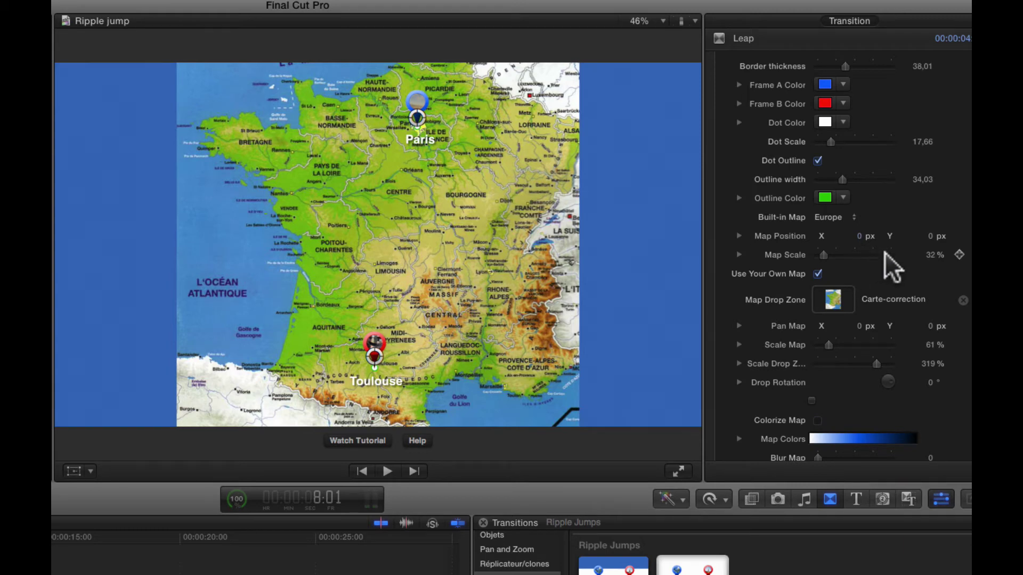
# Enable Show Path for the Leap transition and attach the path's two end points to the Paris and Toulouse pins
pyautogui.scroll(-10, 884, 251)
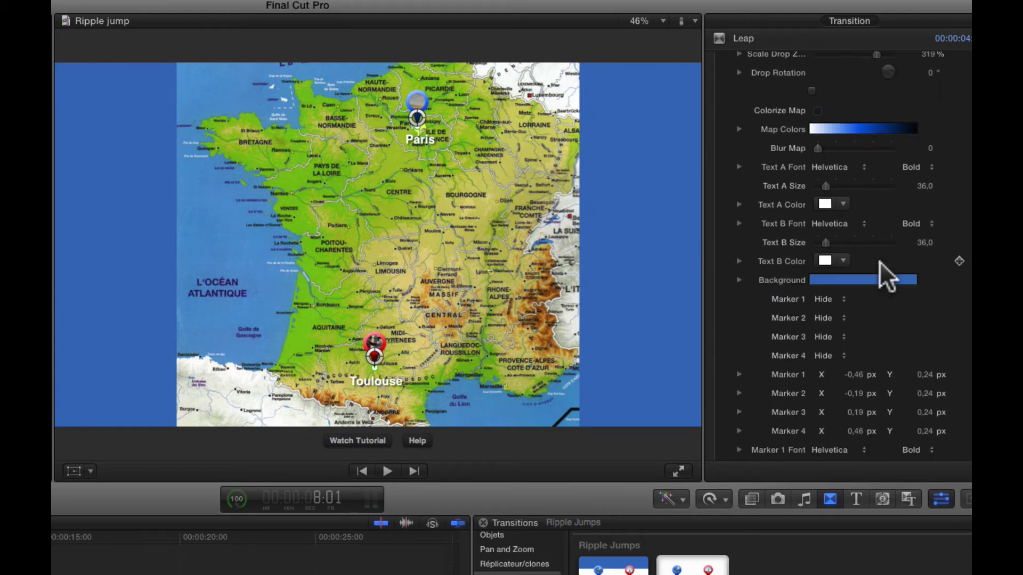
pyautogui.scroll(-10, 880, 261)
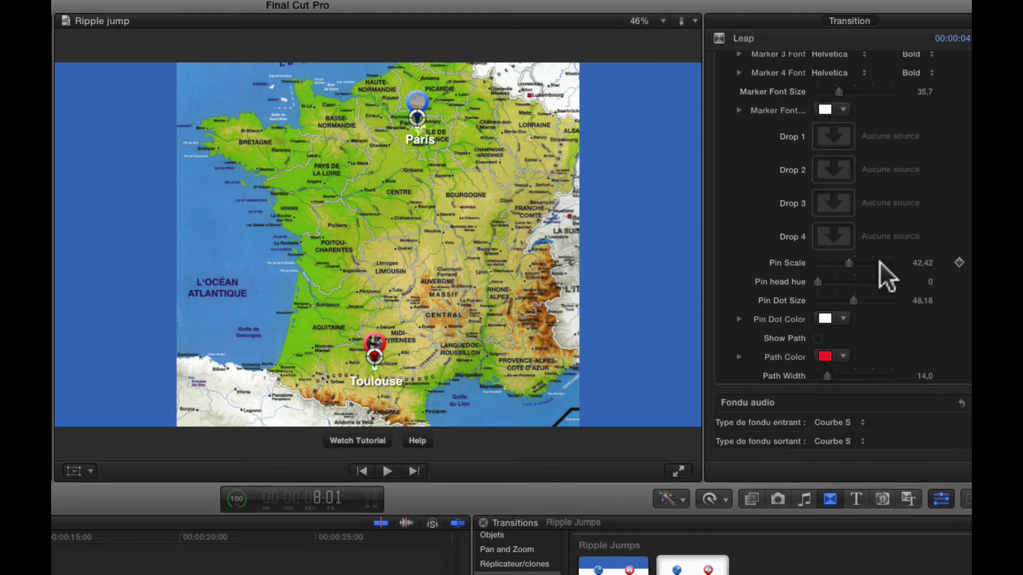
pyautogui.click(818, 341)
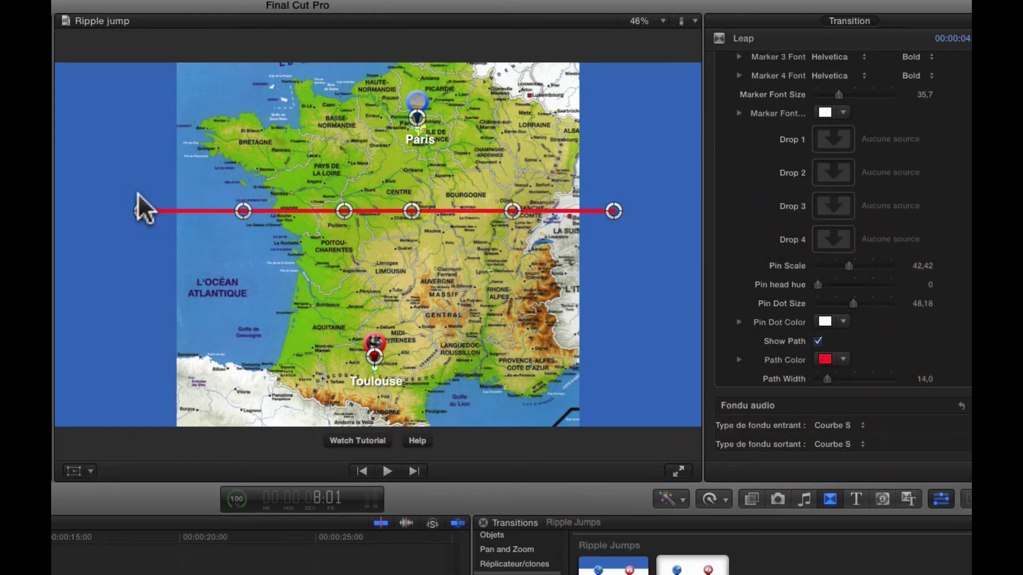
pyautogui.moveTo(139, 210)
pyautogui.mouseDown()
pyautogui.moveTo(157, 196)
pyautogui.moveTo(365, 160)
pyautogui.moveTo(418, 115)
pyautogui.mouseUp()
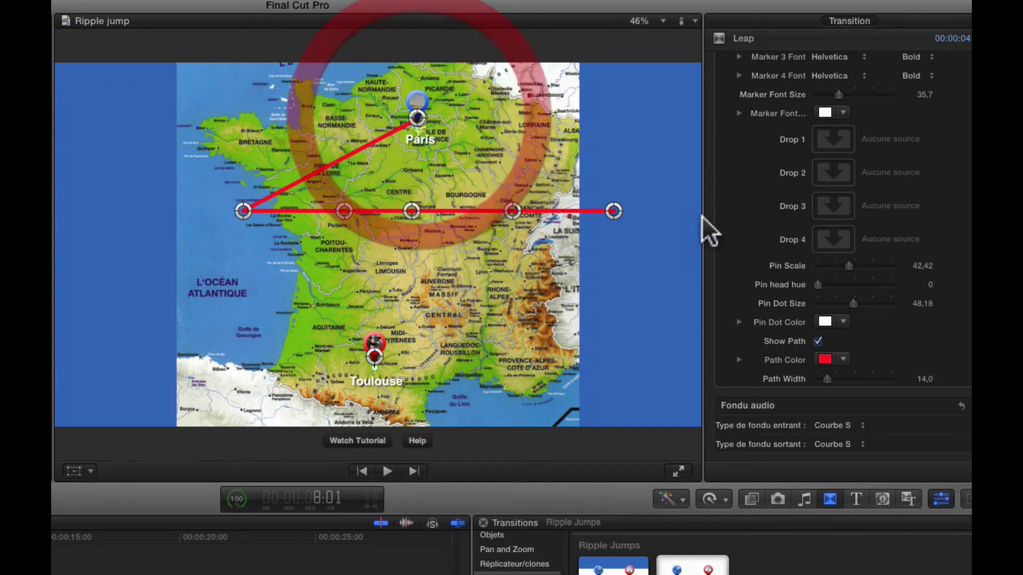
pyautogui.moveTo(614, 210)
pyautogui.mouseDown()
pyautogui.moveTo(453, 280)
pyautogui.moveTo(373, 357)
pyautogui.mouseUp()
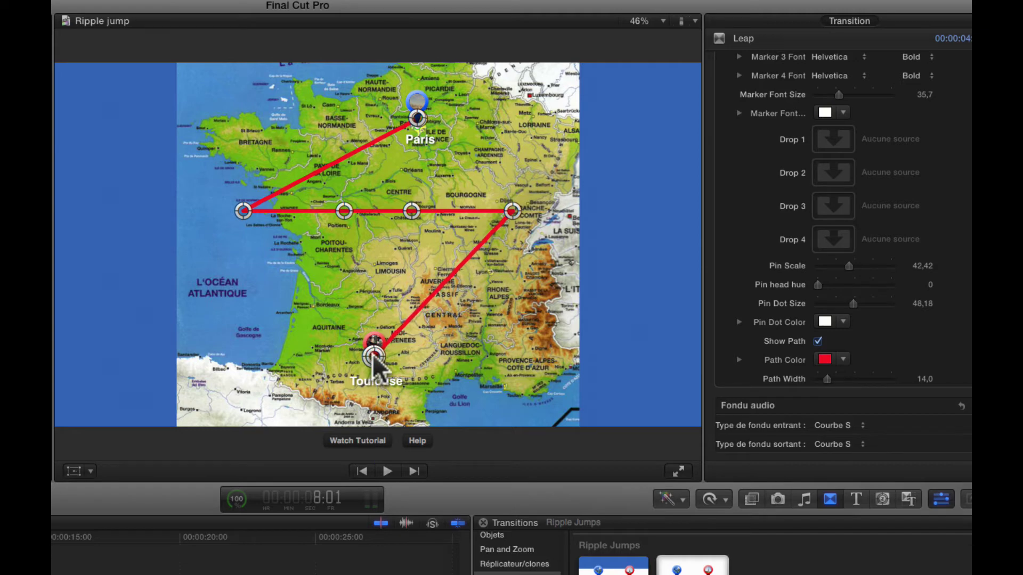
pyautogui.click(373, 355)
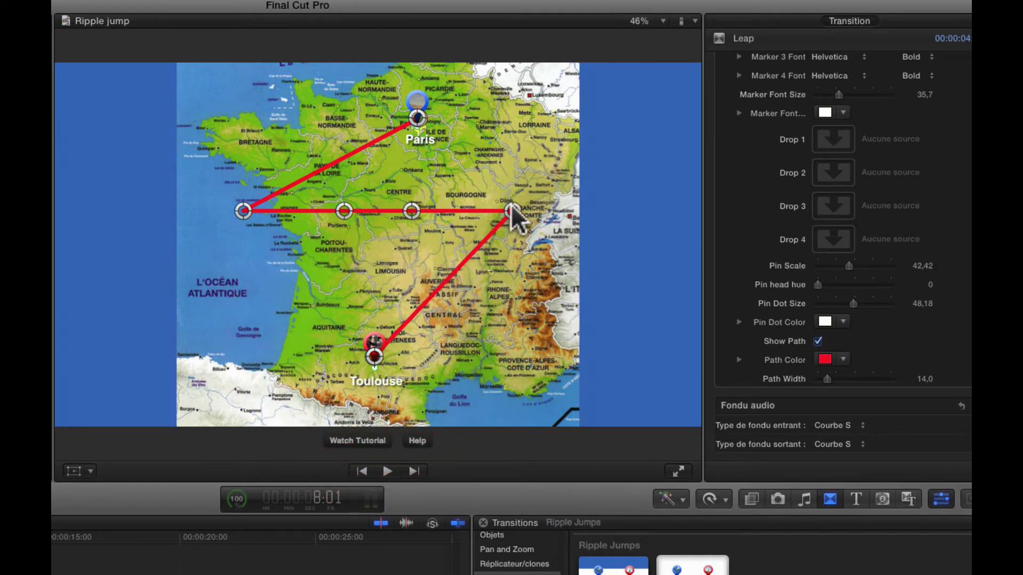
# Move the four intermediate path points into a roughly vertical line across central France between Paris and Toulouse
pyautogui.moveTo(512, 212); pyautogui.dragTo(378, 291)
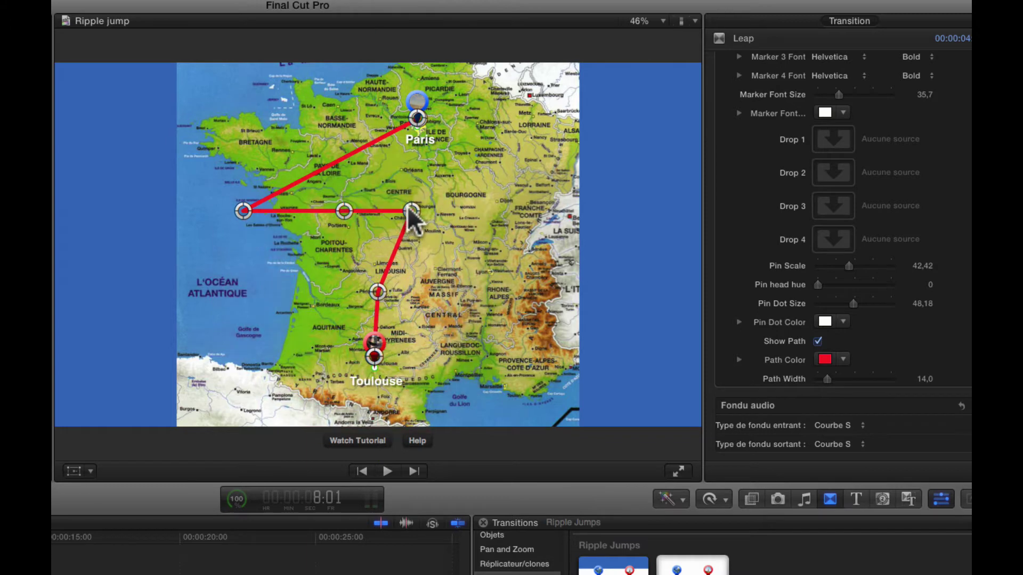
pyautogui.moveTo(408, 208); pyautogui.dragTo(377, 254)
pyautogui.moveTo(344, 211); pyautogui.dragTo(378, 207)
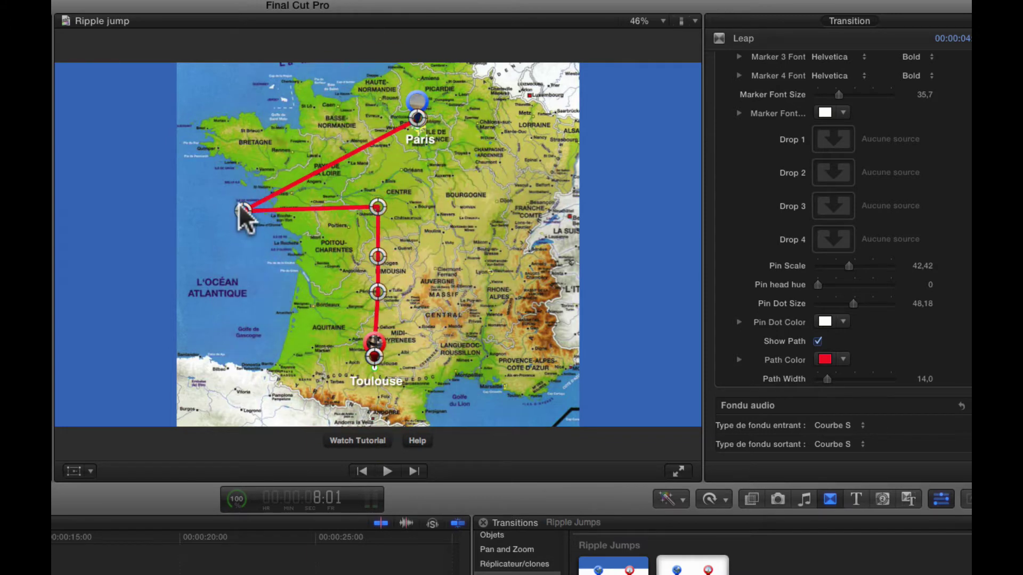
pyautogui.moveTo(240, 205); pyautogui.dragTo(397, 159)
# Fine-tune the four intermediate path points so that they are evenly spaced and form a smooth curve from Paris to Toulouse
pyautogui.moveTo(377, 206); pyautogui.dragTo(384, 217)
pyautogui.click(377, 258)
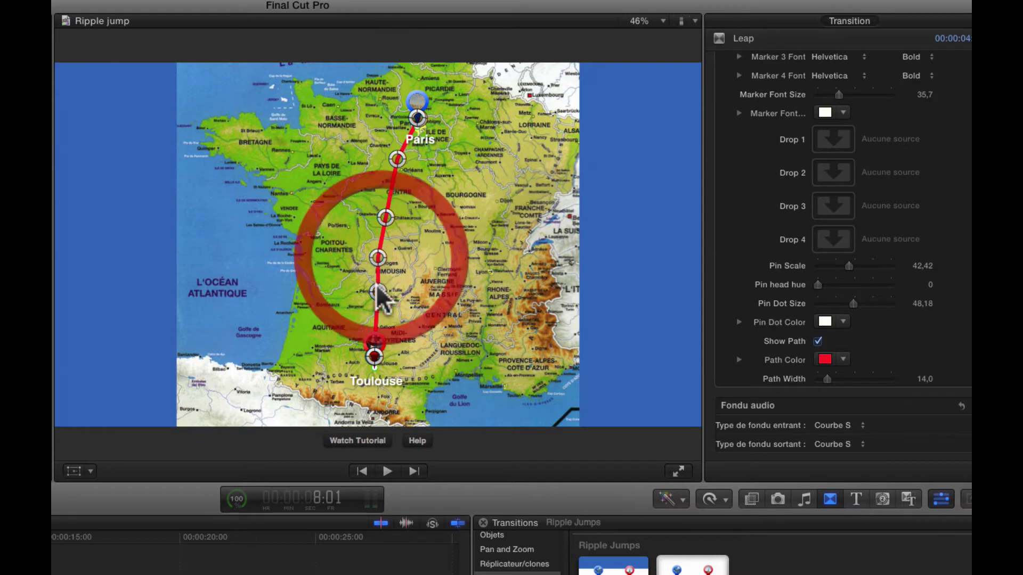
pyautogui.moveTo(377, 303); pyautogui.dragTo(377, 306)
pyautogui.click(397, 169)
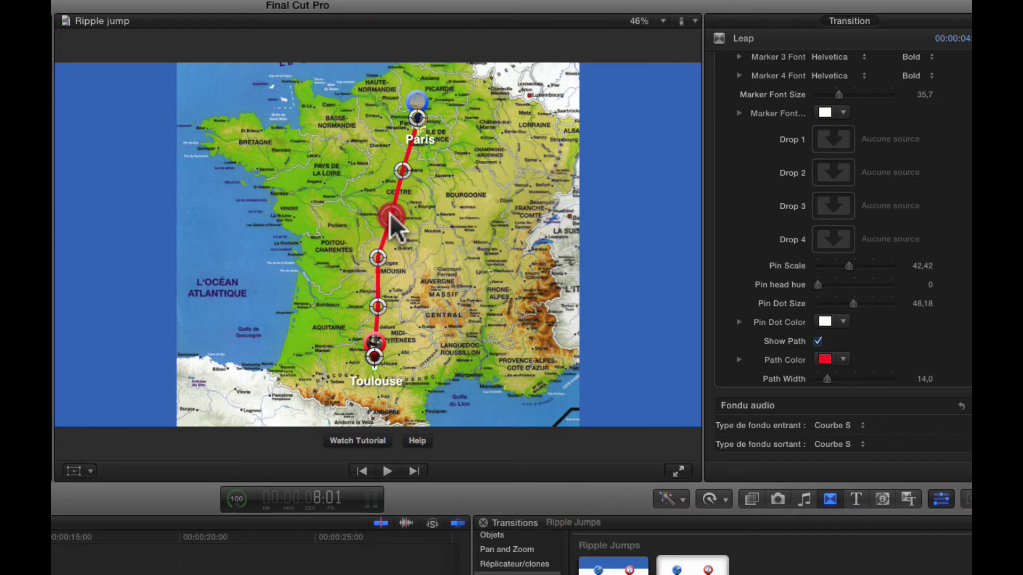
pyautogui.moveTo(388, 212); pyautogui.dragTo(388, 214)
pyautogui.moveTo(379, 258); pyautogui.dragTo(379, 261)
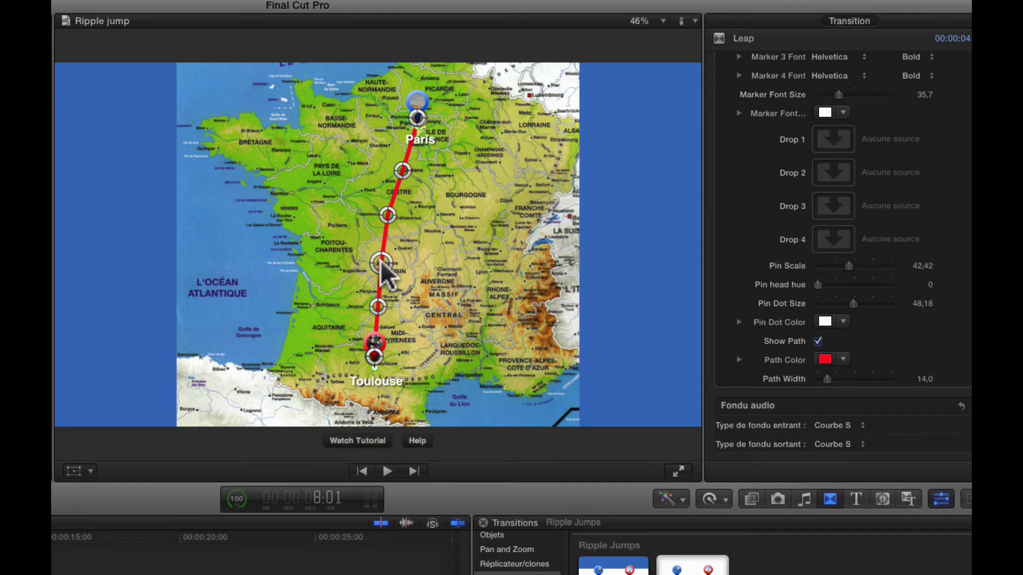
pyautogui.moveTo(388, 215); pyautogui.dragTo(390, 206)
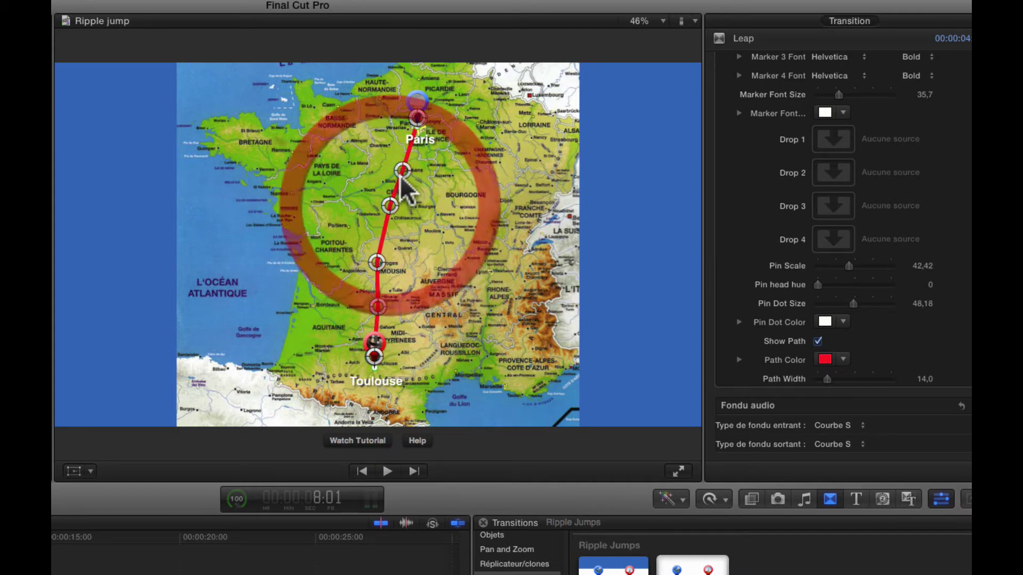
pyautogui.moveTo(403, 171); pyautogui.dragTo(403, 161)
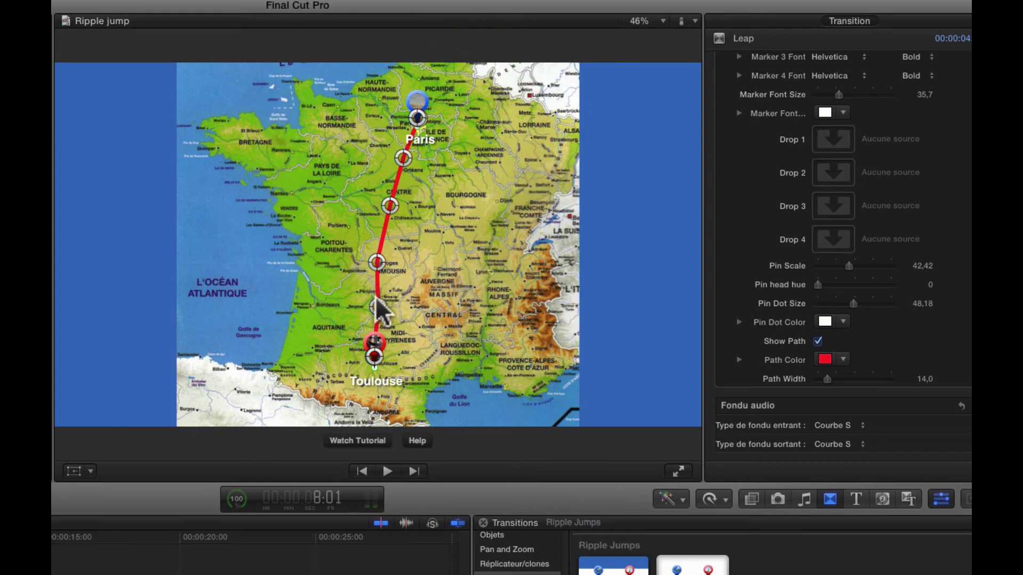
pyautogui.moveTo(377, 307); pyautogui.dragTo(370, 301)
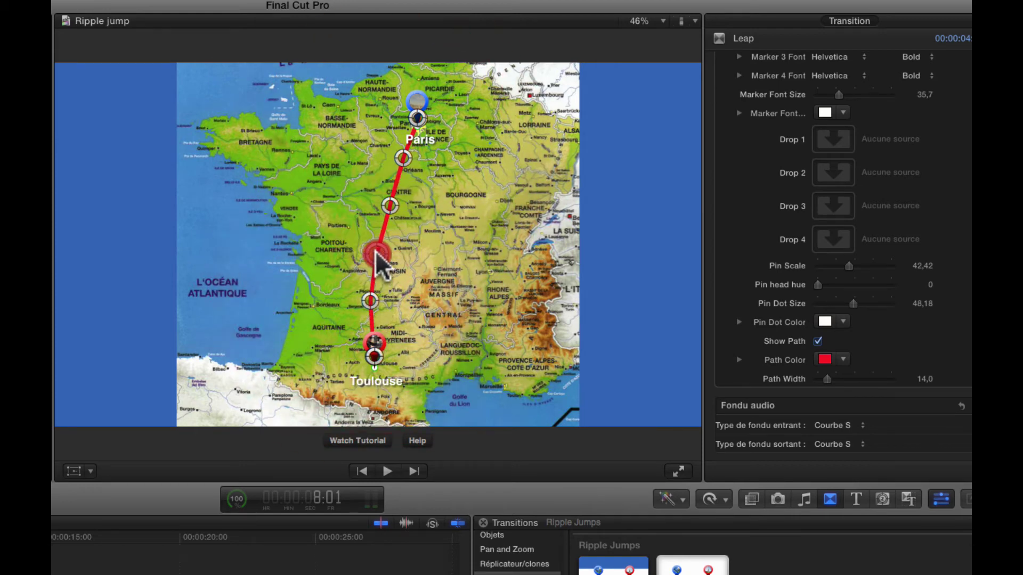
pyautogui.moveTo(375, 258); pyautogui.dragTo(375, 255)
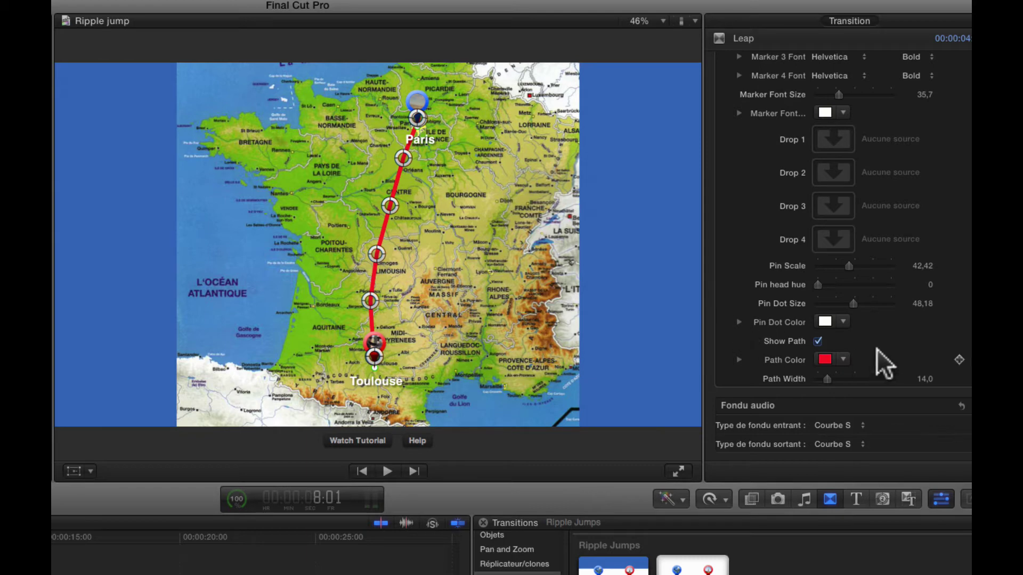
# Preview the red path in Camera view with a short playback, and return the transition to Director view
pyautogui.scroll(10, 873, 328)
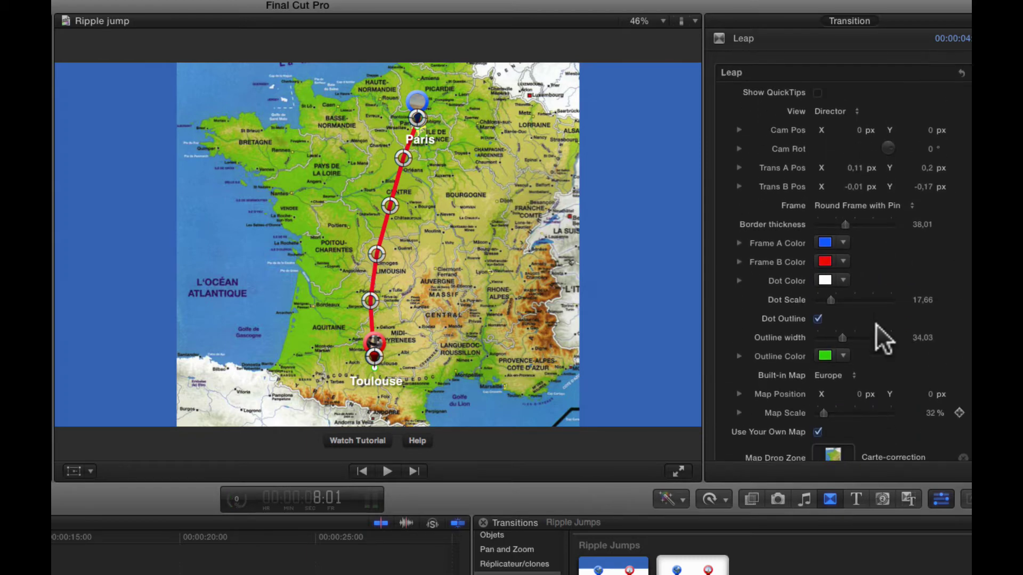
pyautogui.click(836, 110)
pyautogui.click(846, 97)
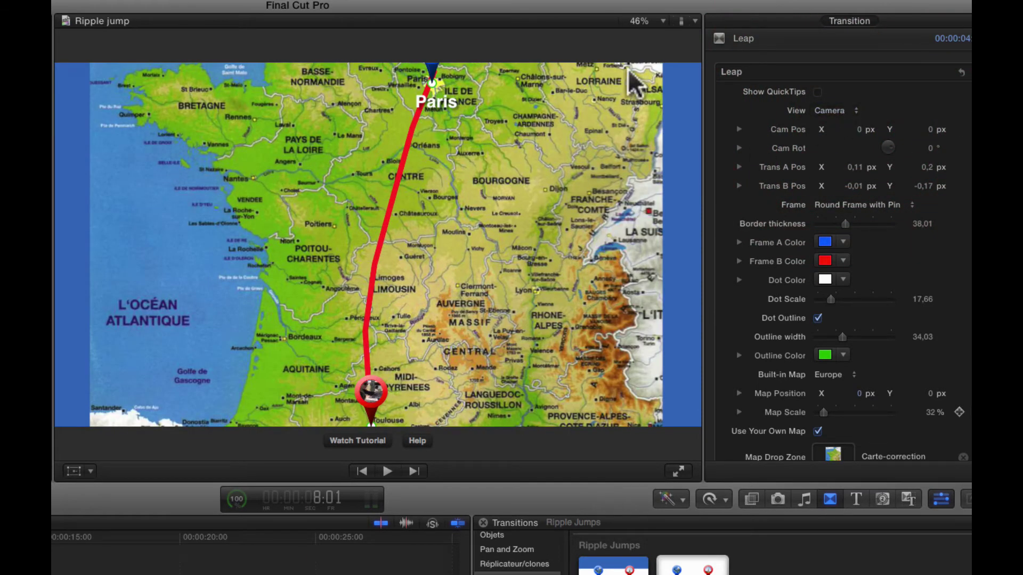
pyautogui.press('space')
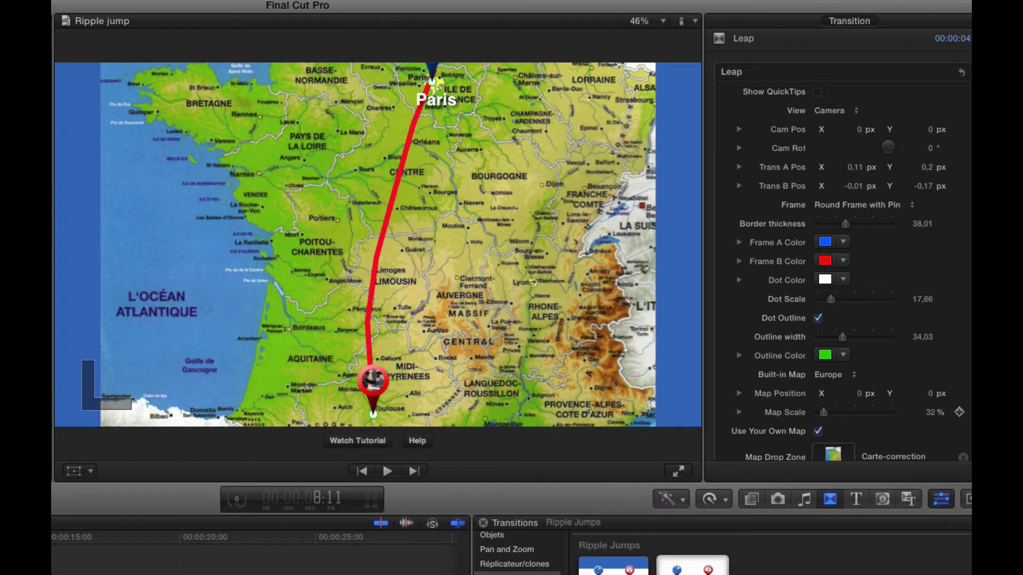
pyautogui.click(842, 111)
pyautogui.click(839, 130)
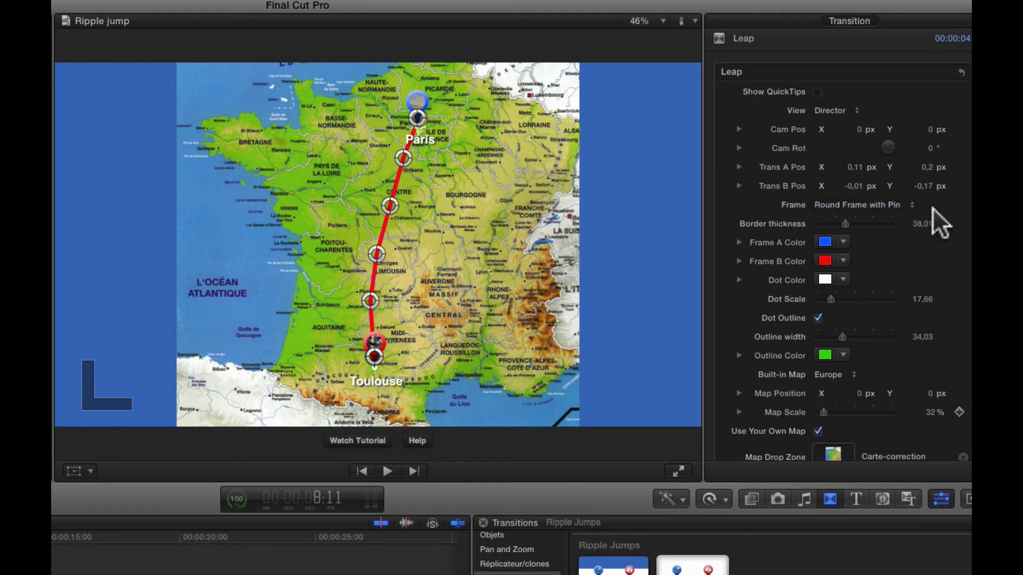
# Try the Simple Border and Rounded Corners frame styles, and settle on Frame with Pin for both locations
pyautogui.click(911, 209)
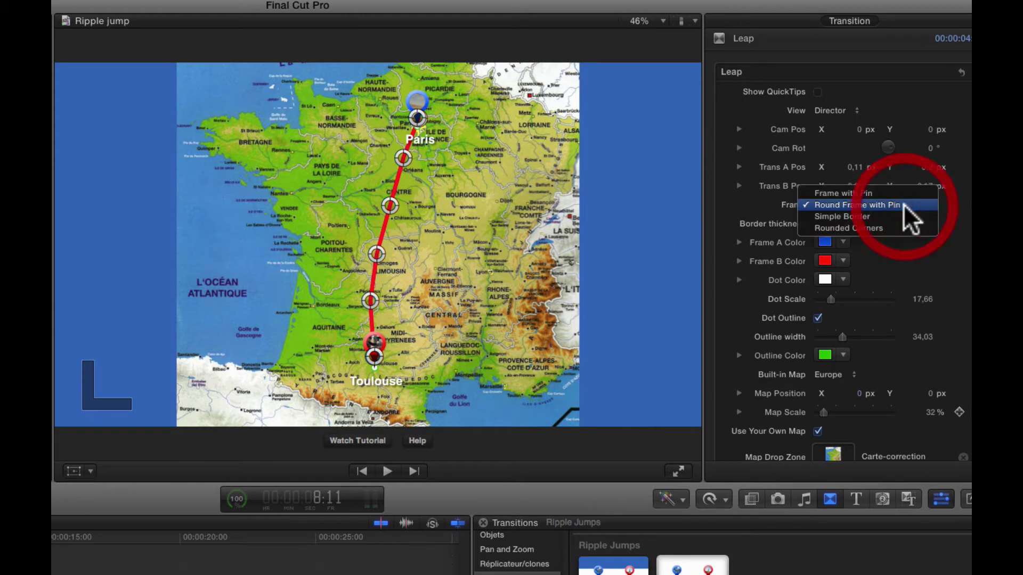
pyautogui.click(907, 194)
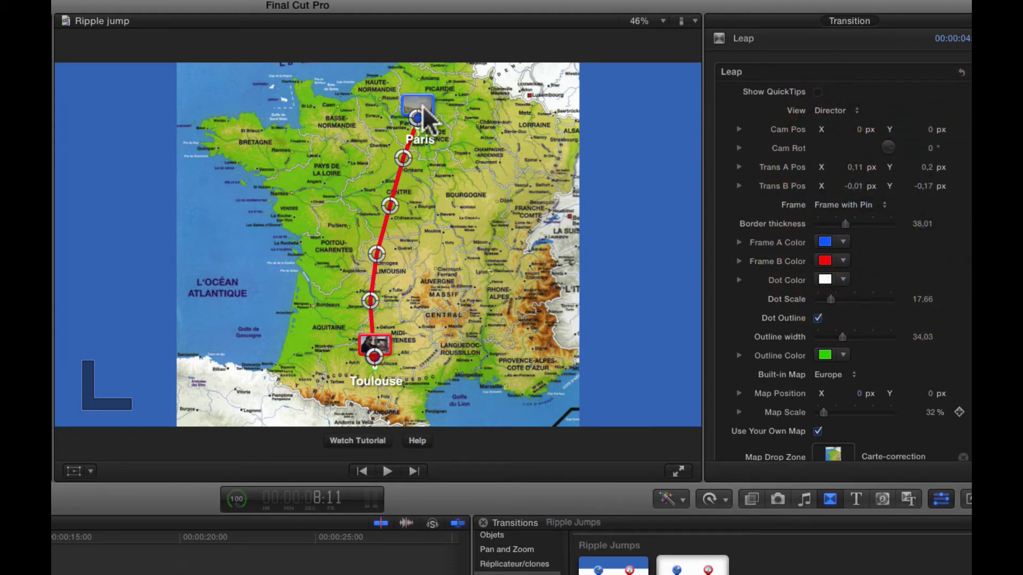
pyautogui.click(852, 204)
pyautogui.click(861, 230)
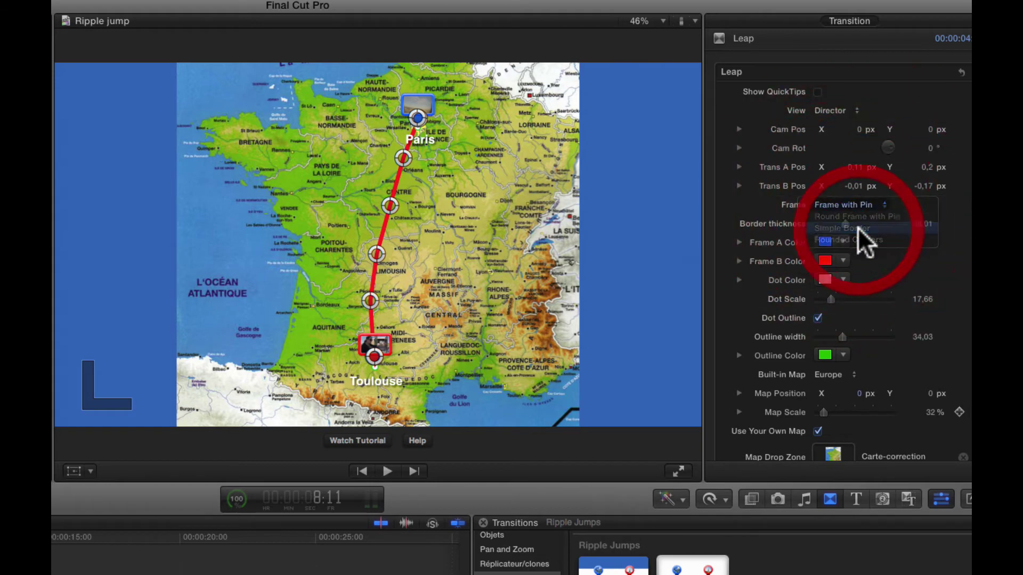
pyautogui.click(864, 208)
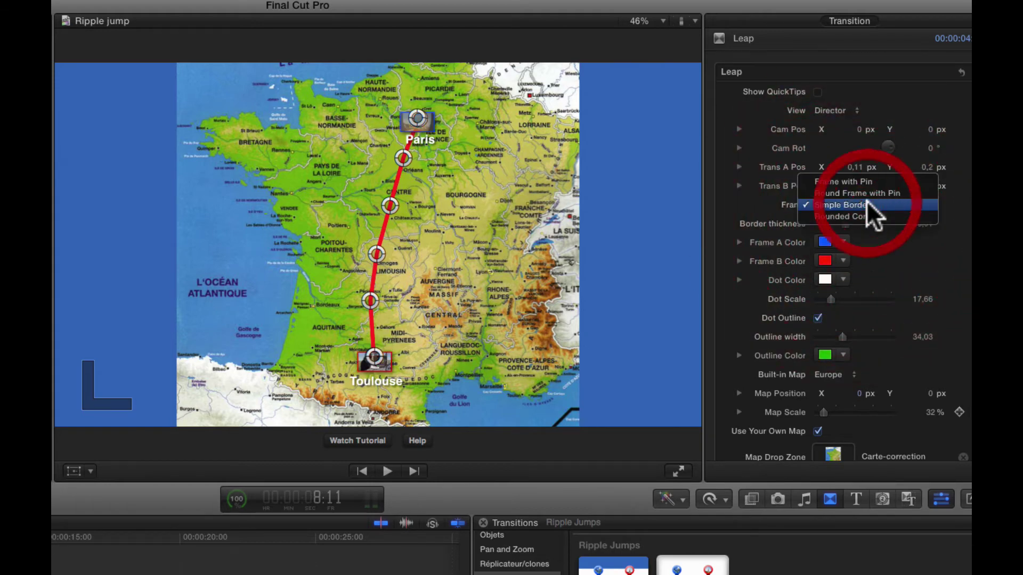
pyautogui.click(866, 218)
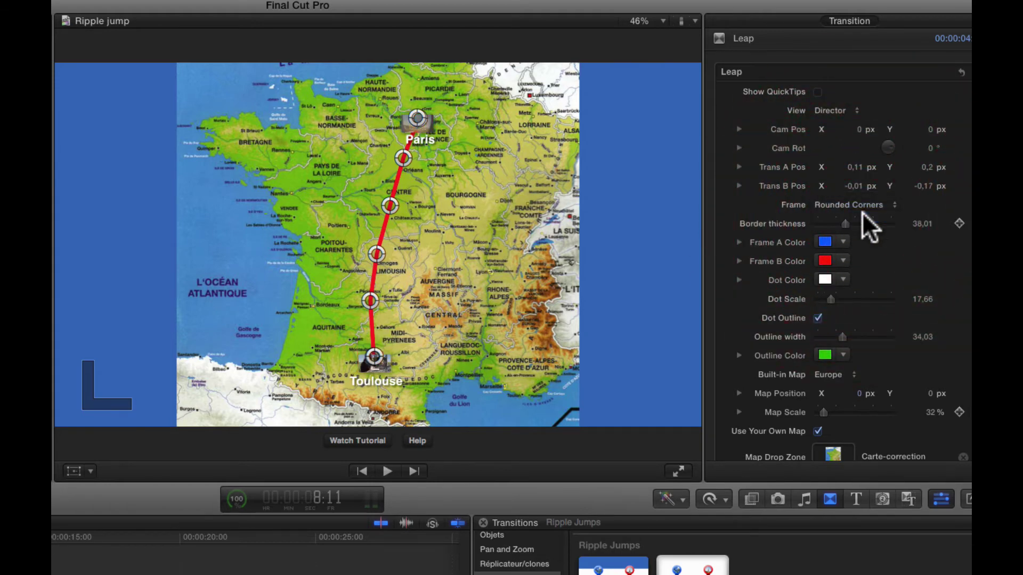
pyautogui.click(863, 209)
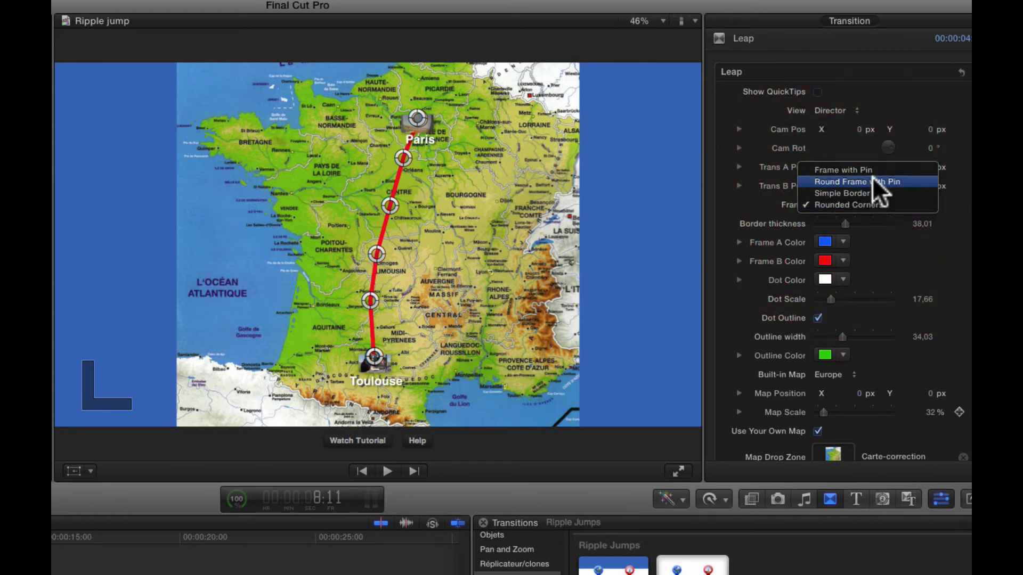
pyautogui.click(872, 170)
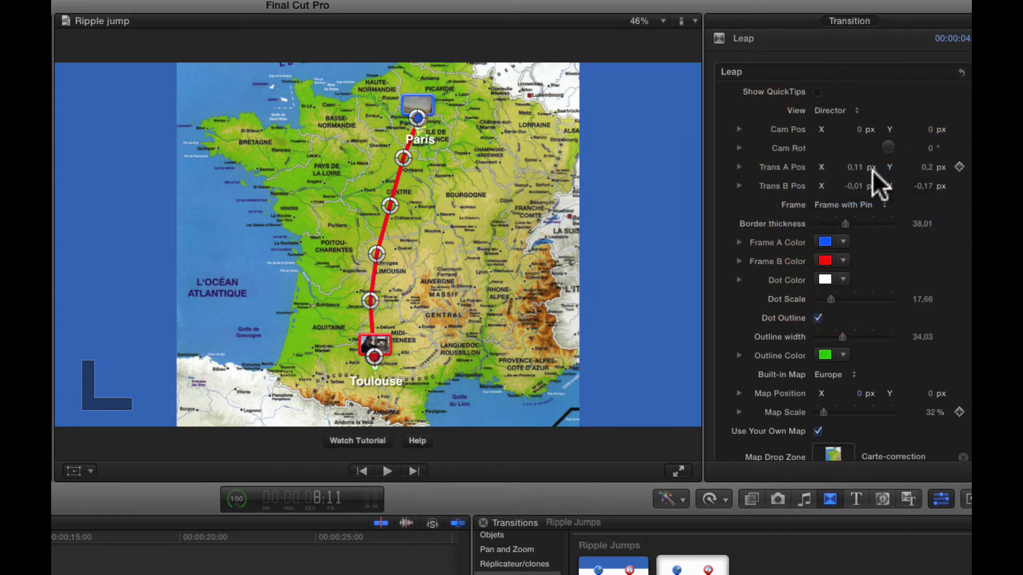
# Set the border thickness to 45,41 and change the Frame A and Frame B colors to yellow
pyautogui.moveTo(845, 224); pyautogui.dragTo(852, 225)
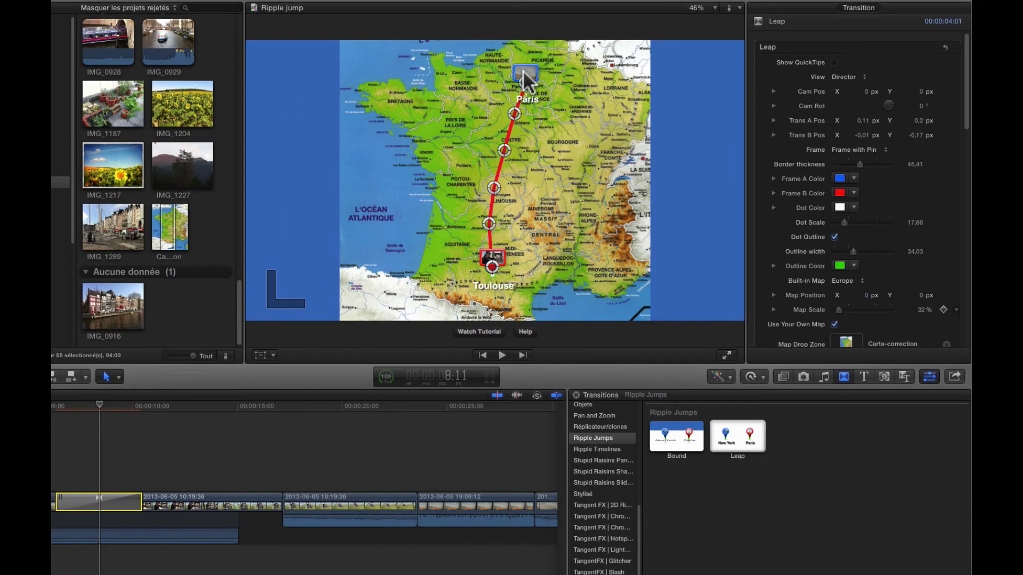
pyautogui.click(839, 179)
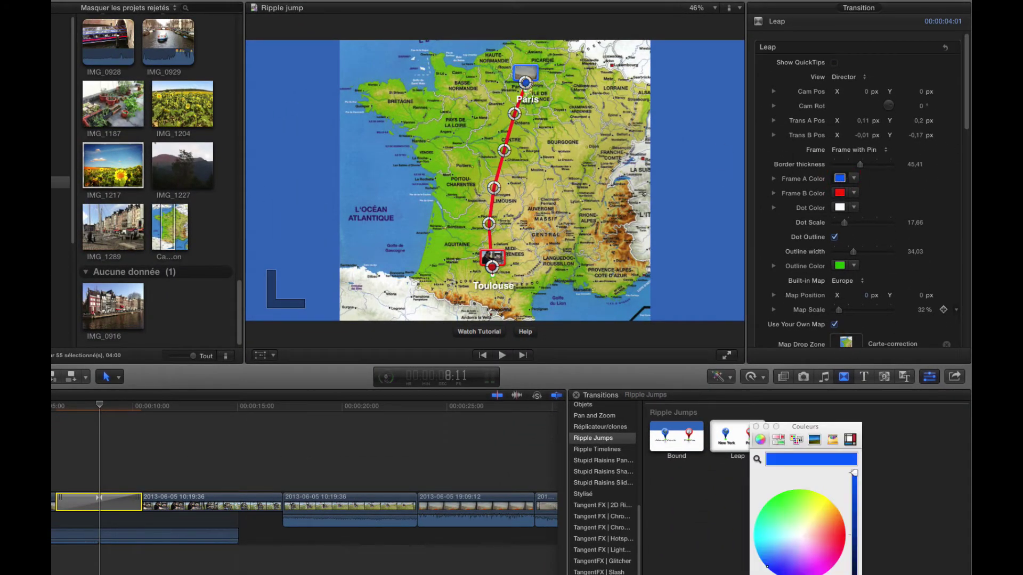
pyautogui.click(820, 502)
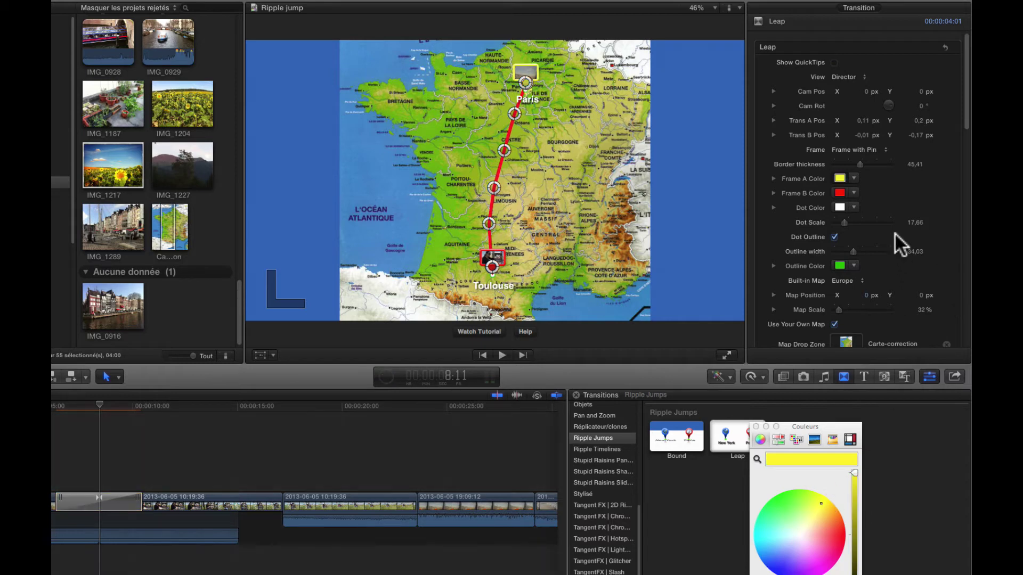
pyautogui.click(839, 193)
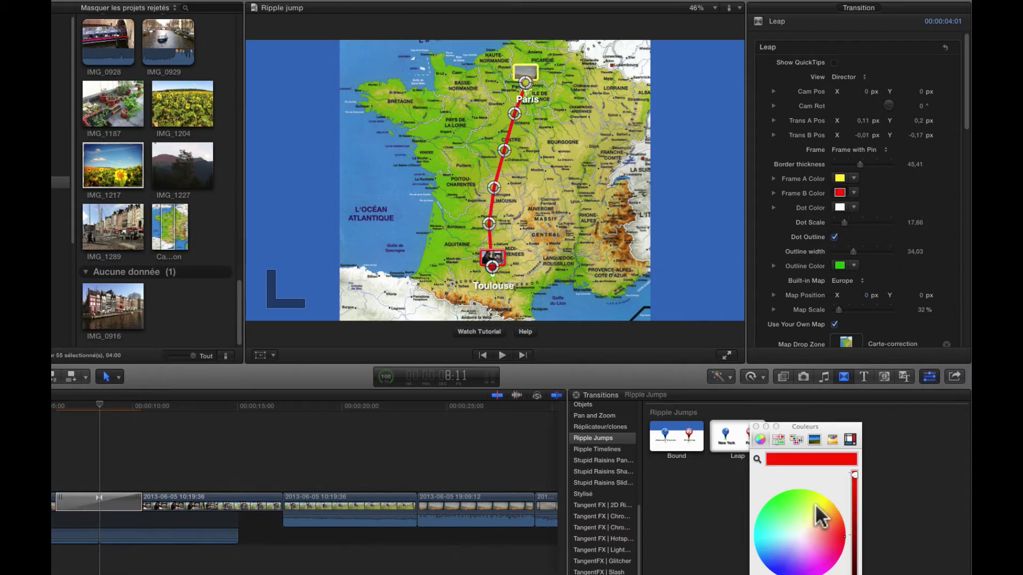
pyautogui.click(820, 504)
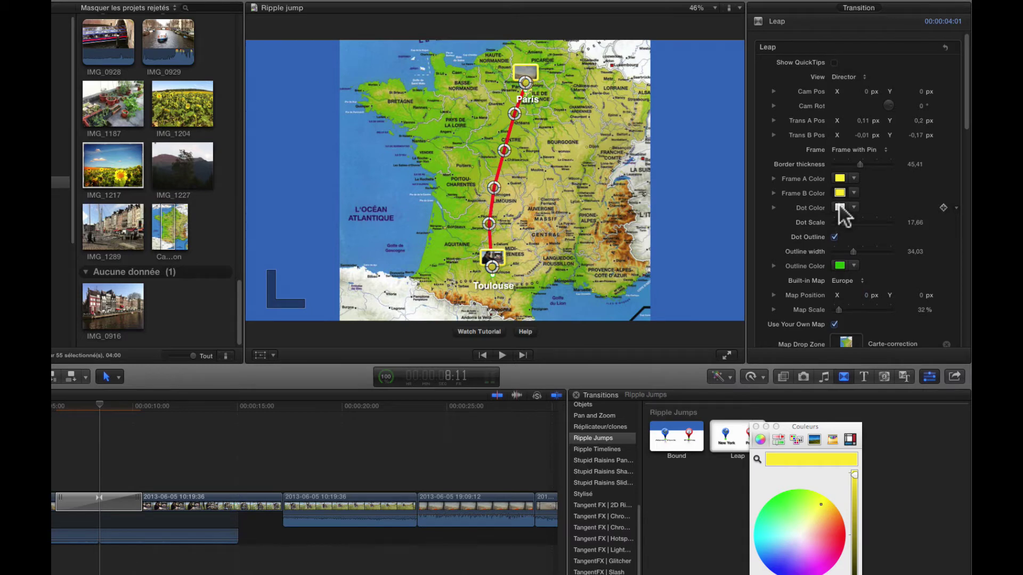
# Set the Dot Color of the location dots to crimson red and their Outline Color to black
pyautogui.click(714, 7)
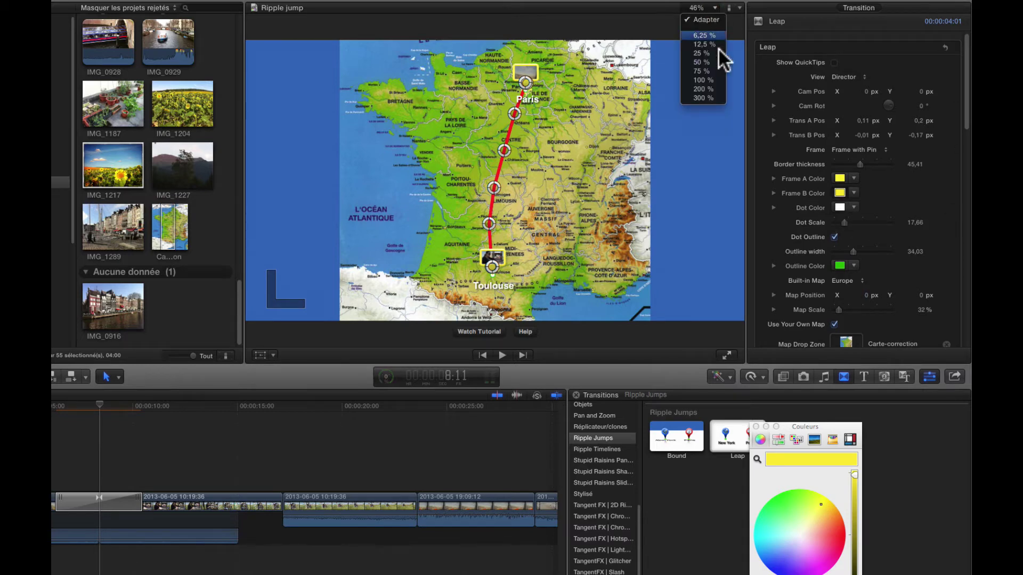
pyautogui.click(705, 84)
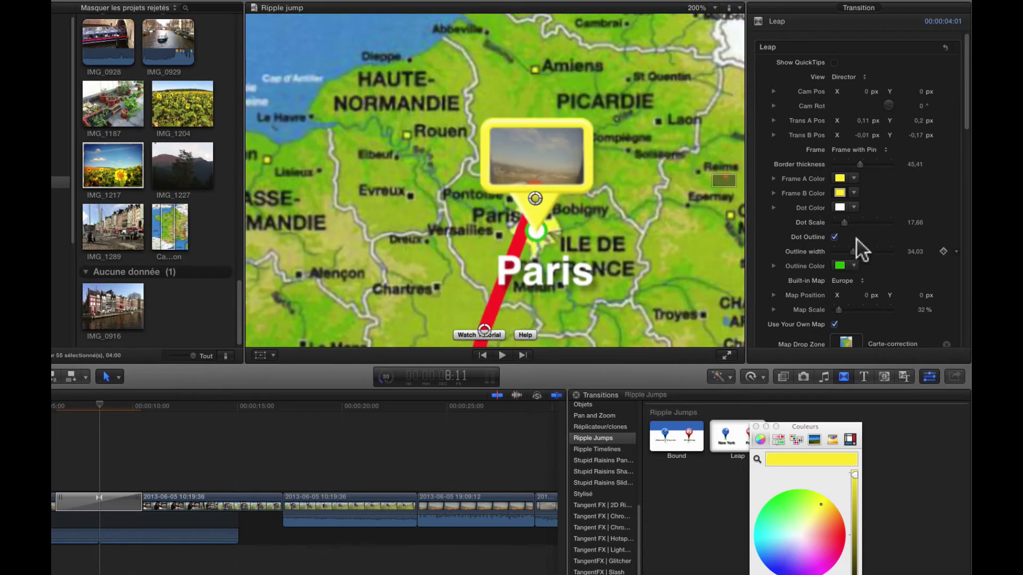
pyautogui.click(843, 205)
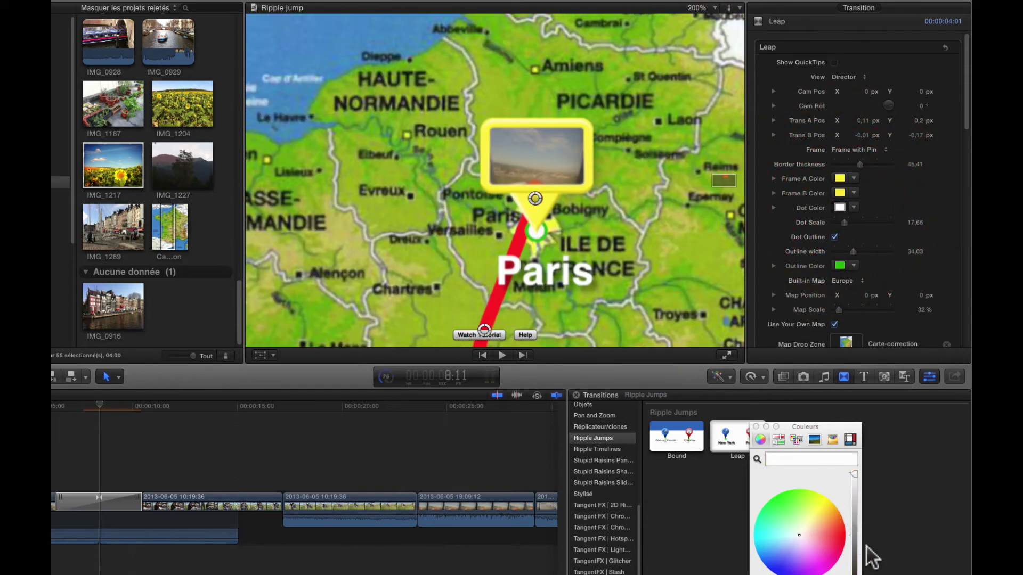
pyautogui.click(837, 545)
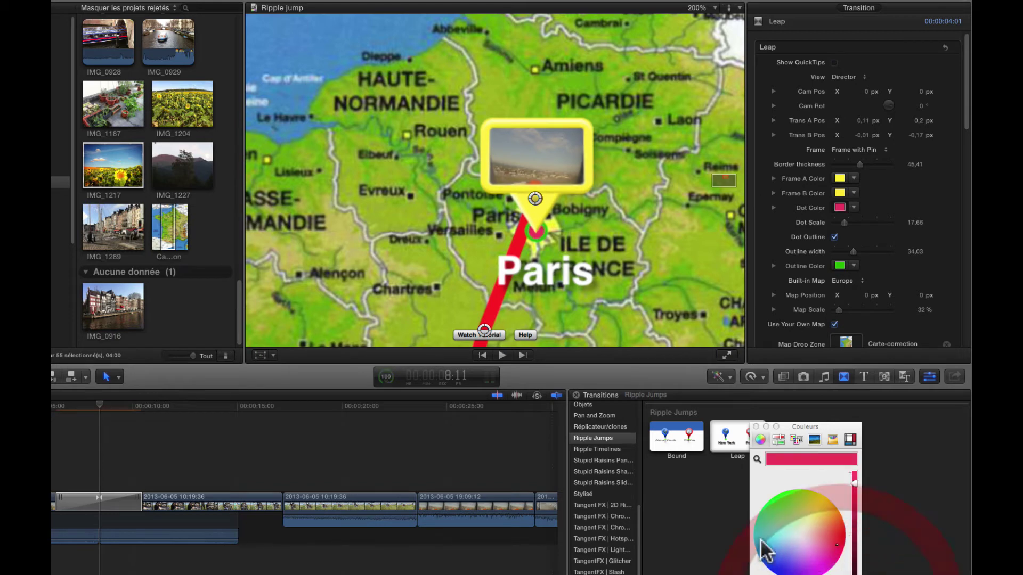
pyautogui.moveTo(533, 213); pyautogui.dragTo(532, 251)
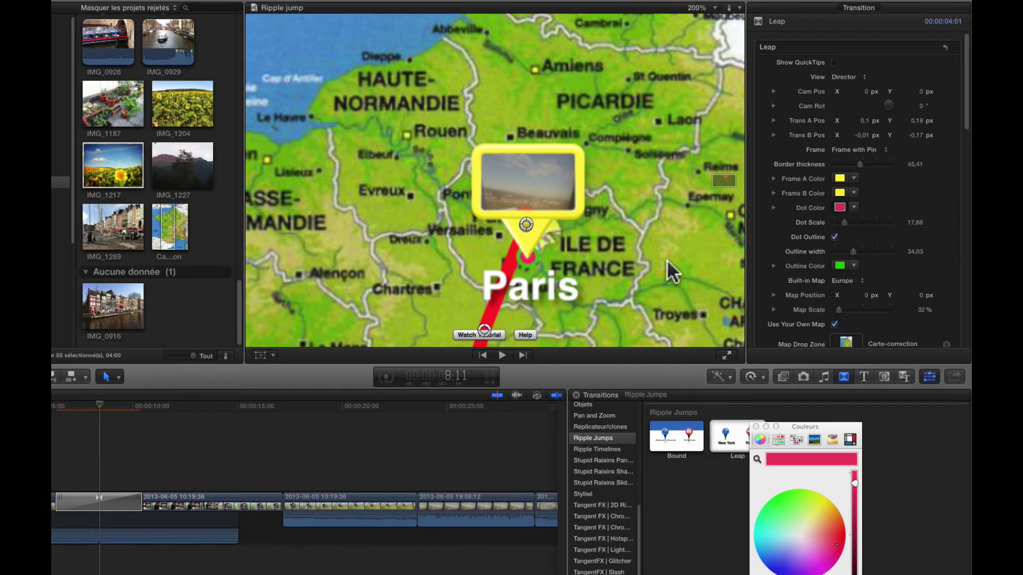
pyautogui.click(840, 265)
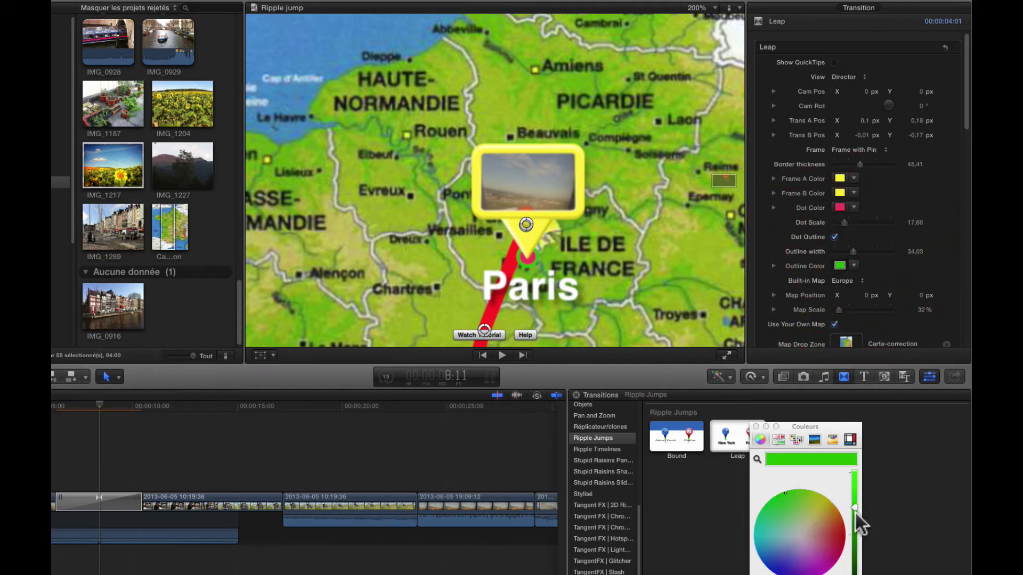
pyautogui.moveTo(855, 510); pyautogui.dragTo(855, 574)
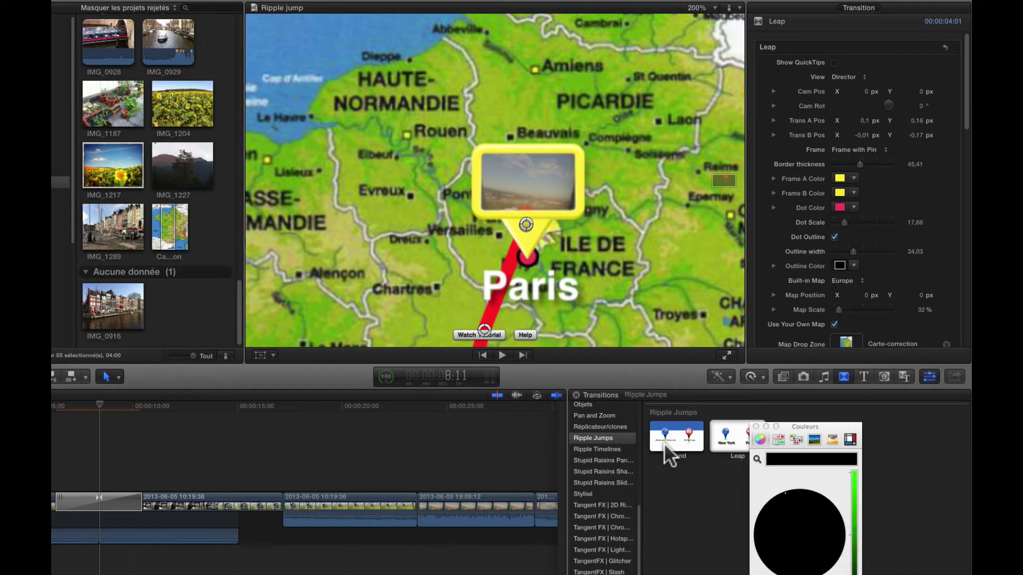
# Align the Paris and Toulouse pins with their cities on the map, and adjust the southern end of the red path to meet the Toulouse dot
pyautogui.moveTo(533, 274); pyautogui.dragTo(614, 267)
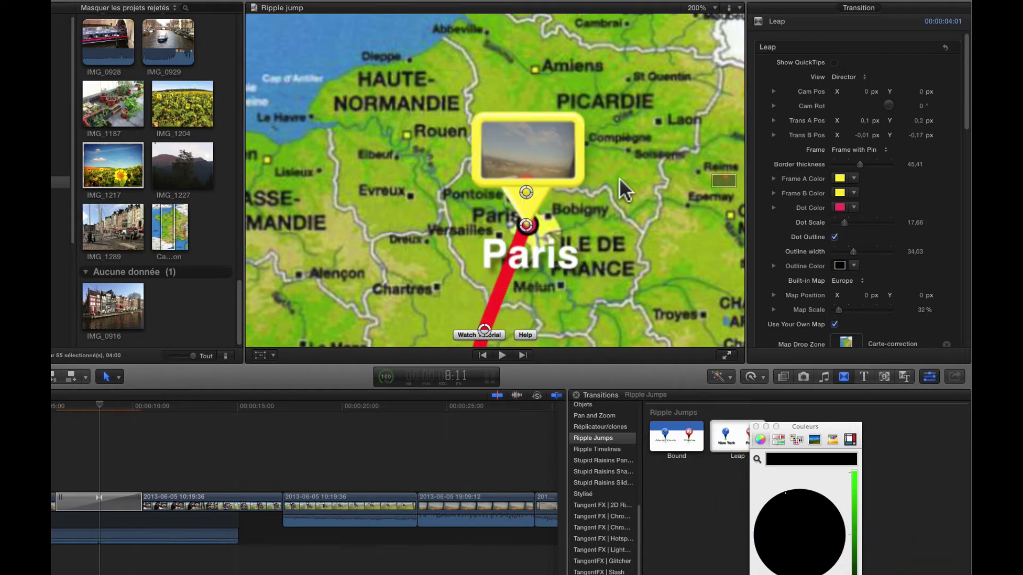
pyautogui.click(717, 182)
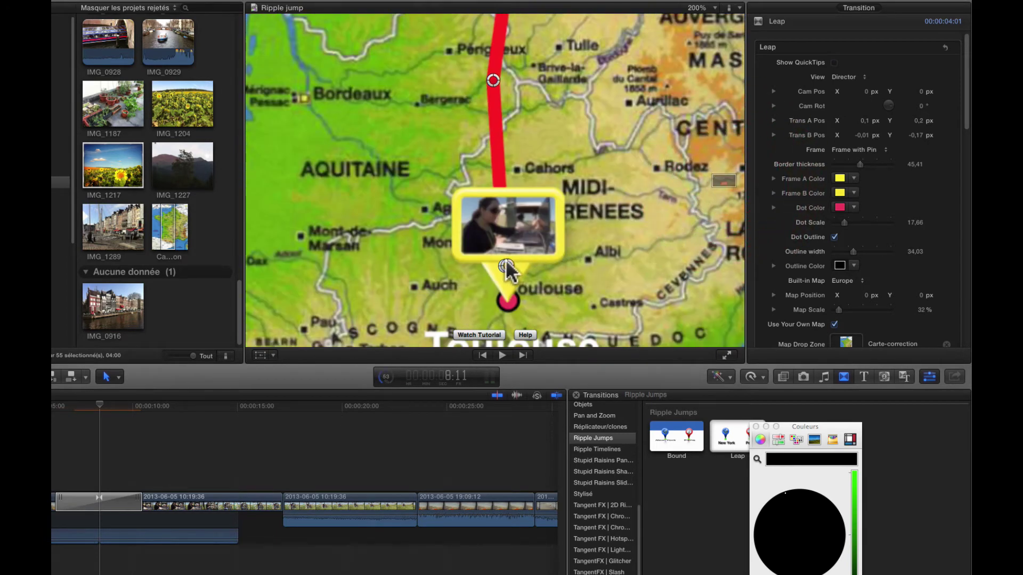
pyautogui.moveTo(504, 265)
pyautogui.mouseDown()
pyautogui.moveTo(507, 243)
pyautogui.moveTo(505, 268)
pyautogui.mouseUp()
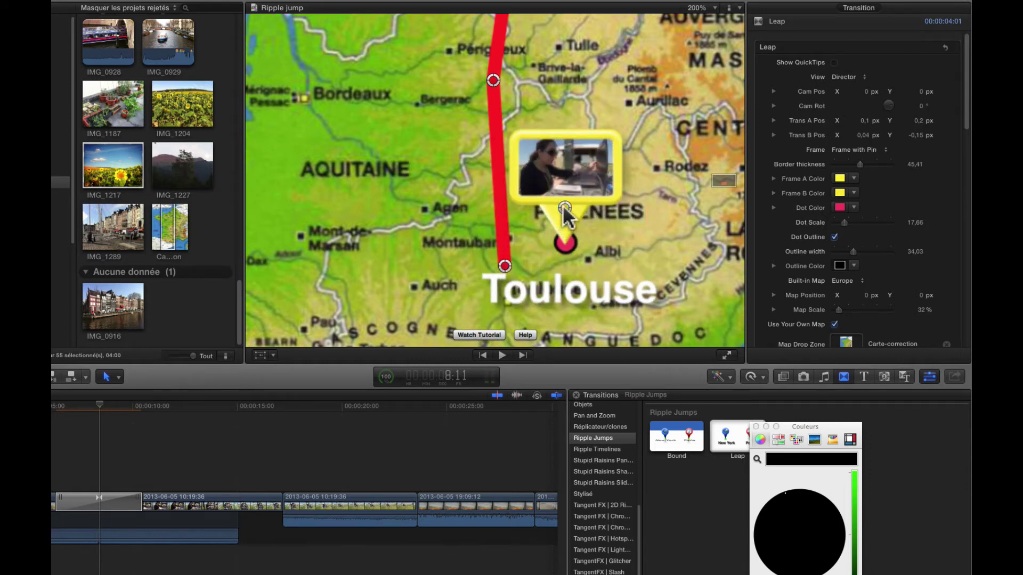
pyautogui.moveTo(565, 207); pyautogui.dragTo(589, 180)
pyautogui.moveTo(503, 263); pyautogui.dragTo(504, 301)
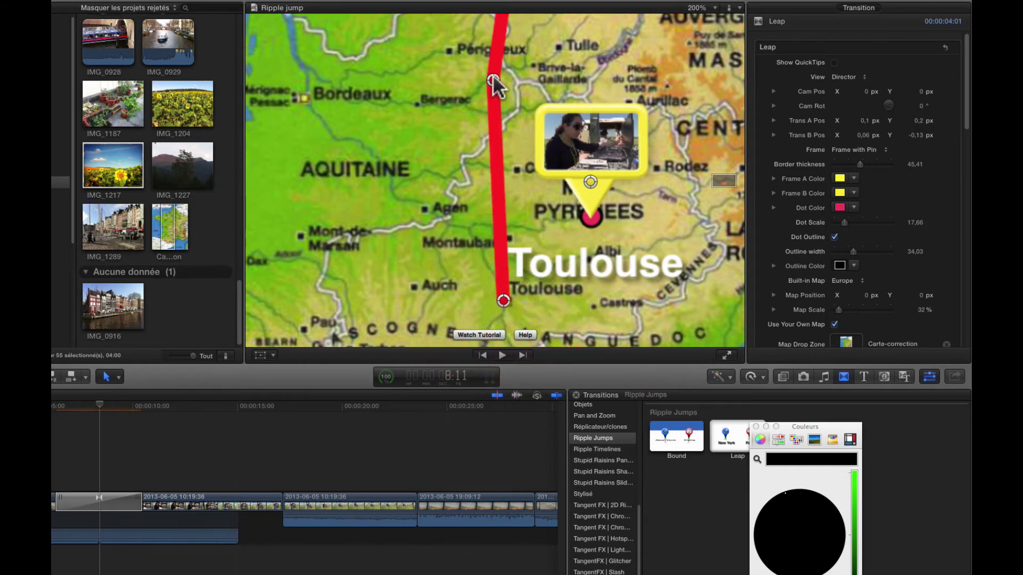
pyautogui.moveTo(493, 81); pyautogui.dragTo(501, 79)
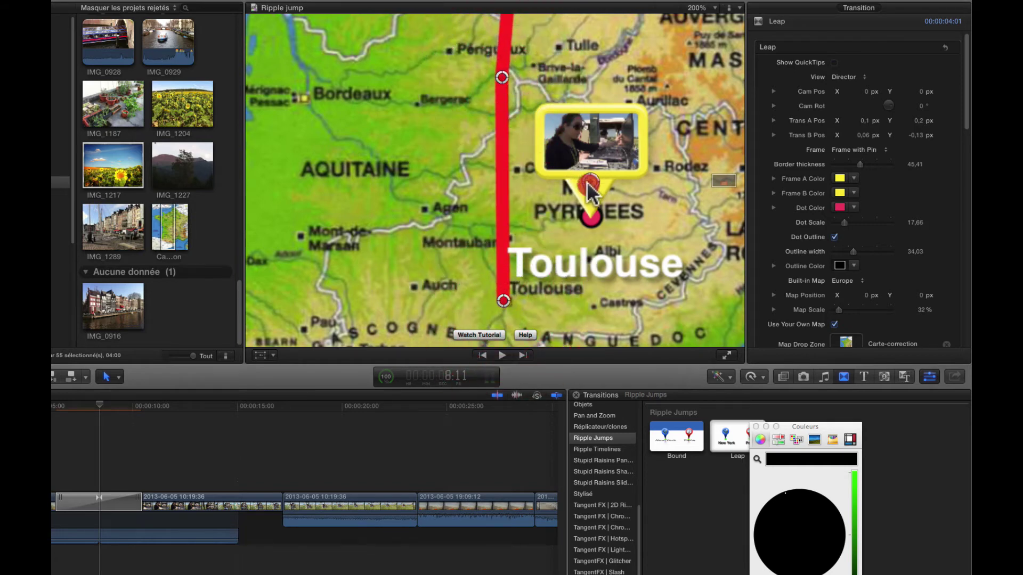
pyautogui.moveTo(588, 184); pyautogui.dragTo(499, 260)
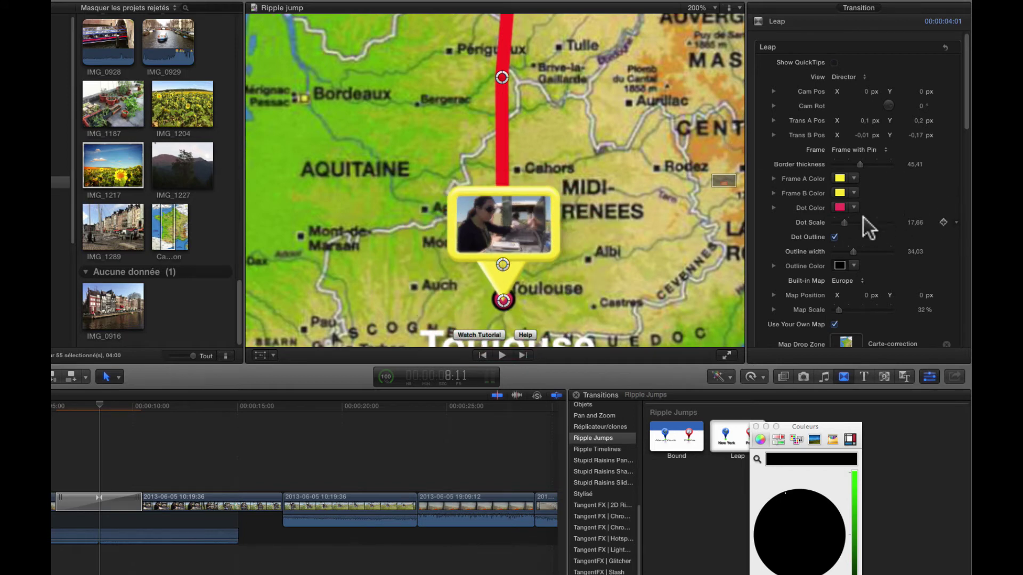
# Set the Dot Scale to 37,78, and raise it slightly further while viewing the whole map
pyautogui.moveTo(845, 220); pyautogui.dragTo(855, 223)
pyautogui.click(714, 7)
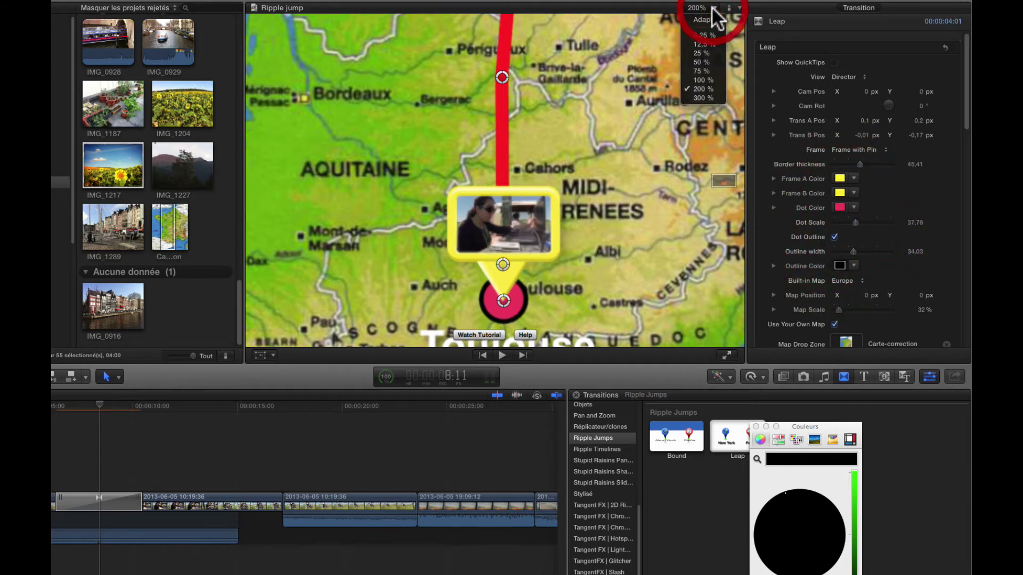
pyautogui.click(710, 20)
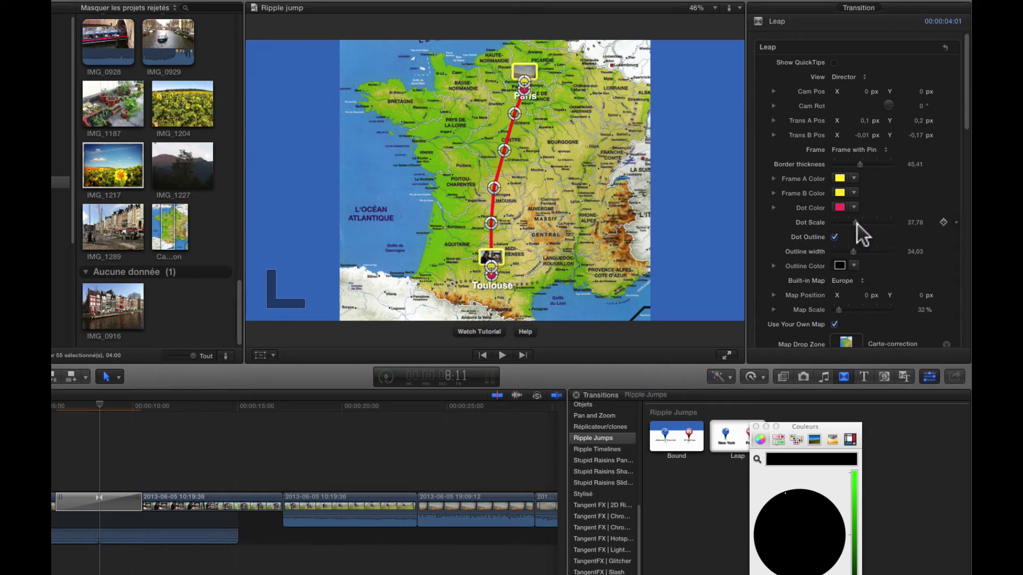
pyautogui.moveTo(855, 222)
pyautogui.mouseDown()
pyautogui.moveTo(879, 224)
pyautogui.moveTo(862, 219)
pyautogui.mouseUp()
pyautogui.click(862, 219)
# Try the Colorize Map option on the France map, and turn it off again
pyautogui.scroll(-8, 853, 256)
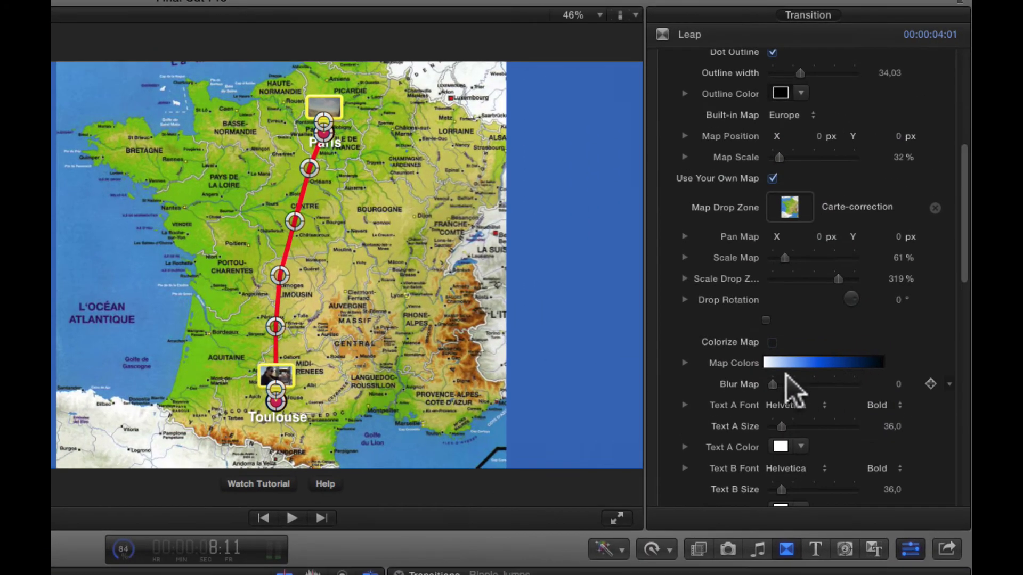
pyautogui.click(773, 343)
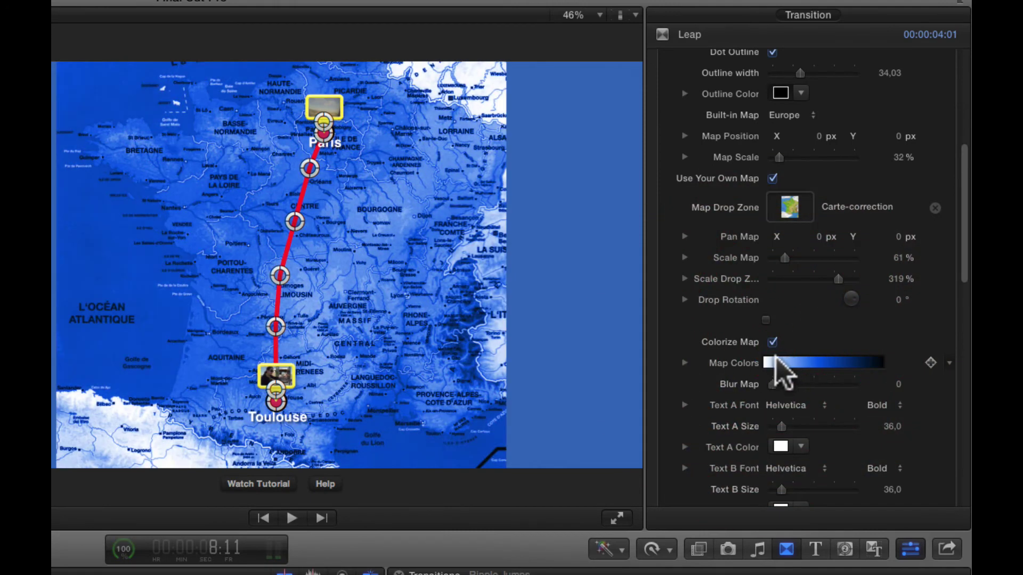
pyautogui.click(773, 340)
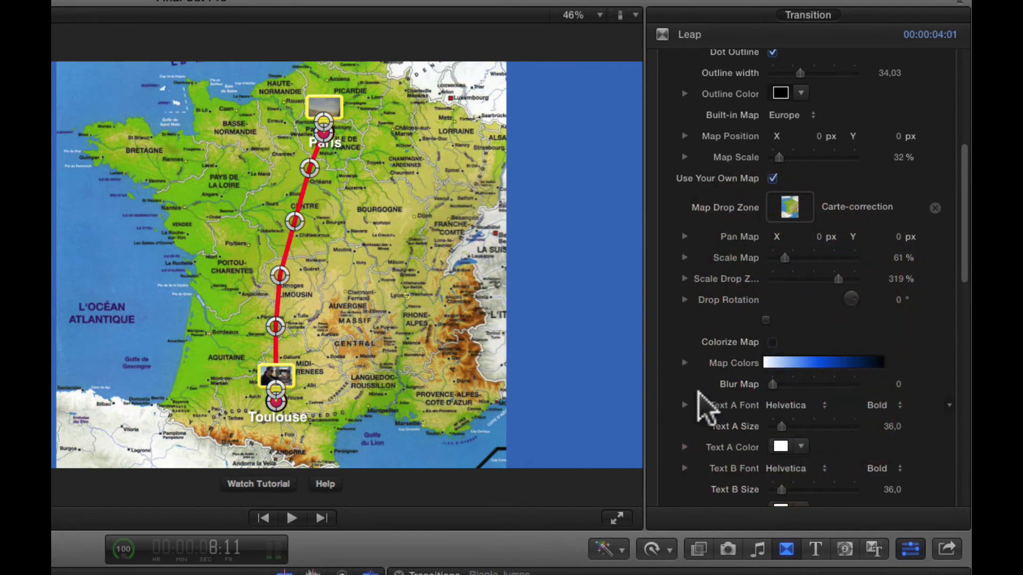
# Move the Paris and Toulouse labels so that each stands just to the right of its dot
pyautogui.scroll(-3, 699, 394)
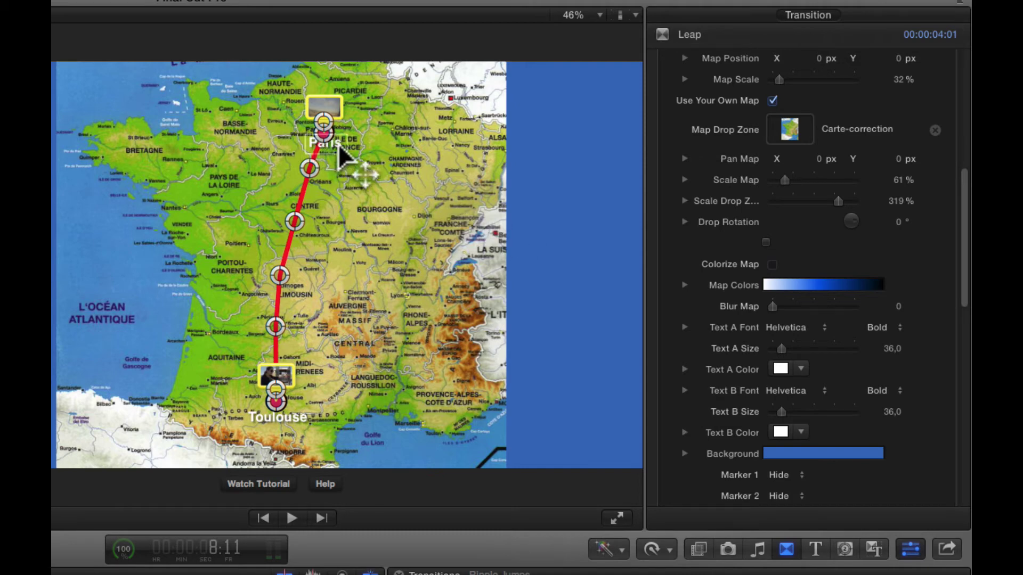
pyautogui.moveTo(338, 154); pyautogui.dragTo(355, 134)
pyautogui.click(274, 417)
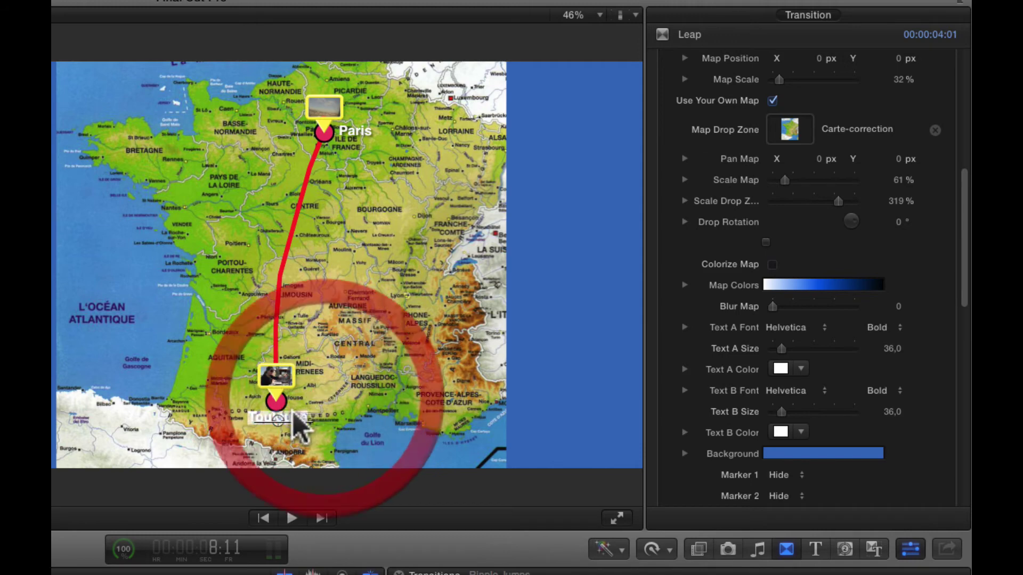
pyautogui.moveTo(292, 420); pyautogui.dragTo(316, 400)
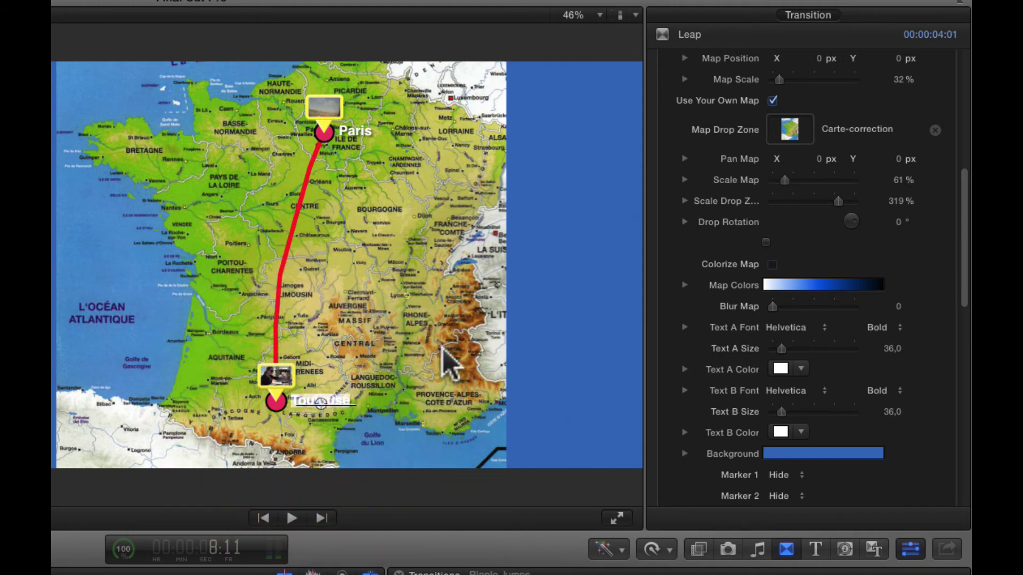
pyautogui.rightClick(404, 274)
pyautogui.click(429, 326)
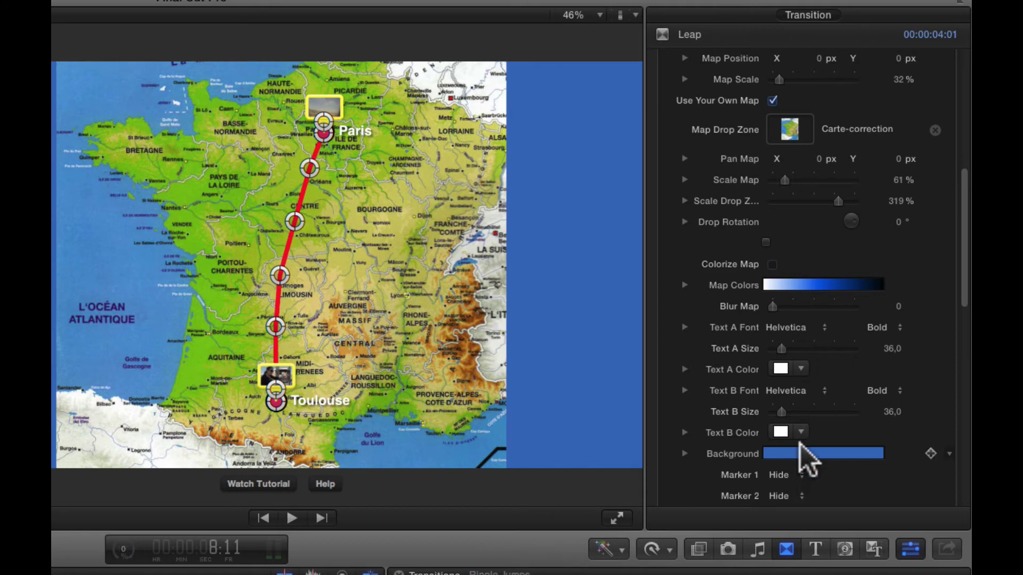
# Try the map's sea blue as Background color, and settle on a yellow sampled from the land area (Rouge 0,83, Vert 0,8, Bleu 0,36)
pyautogui.scroll(-3, 859, 415)
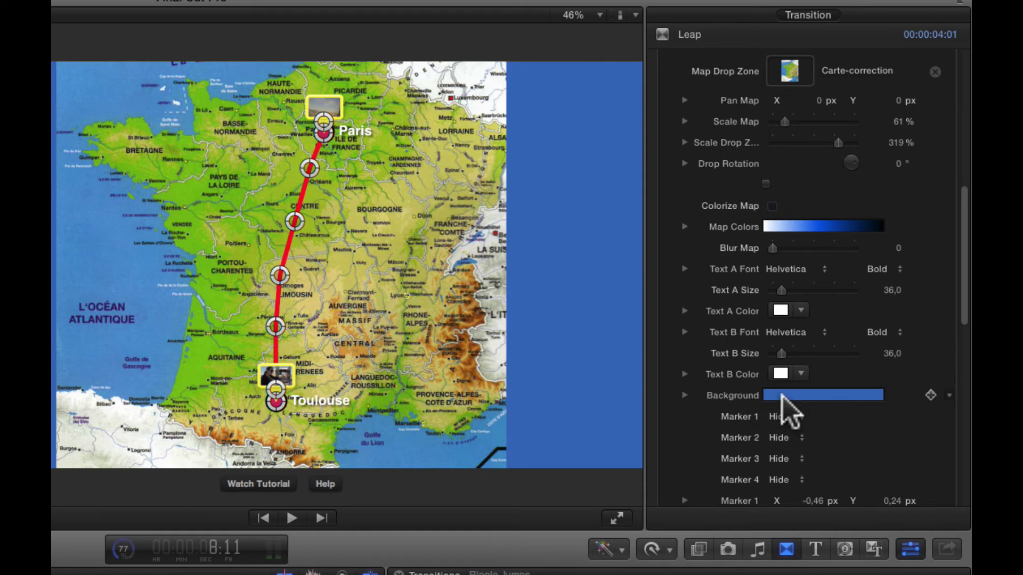
pyautogui.click(684, 395)
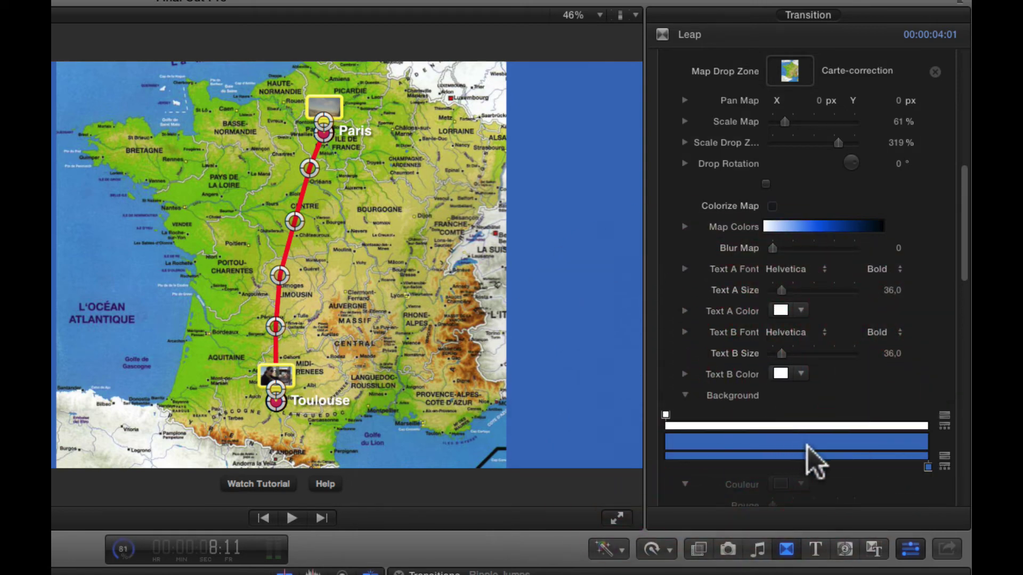
pyautogui.click(928, 466)
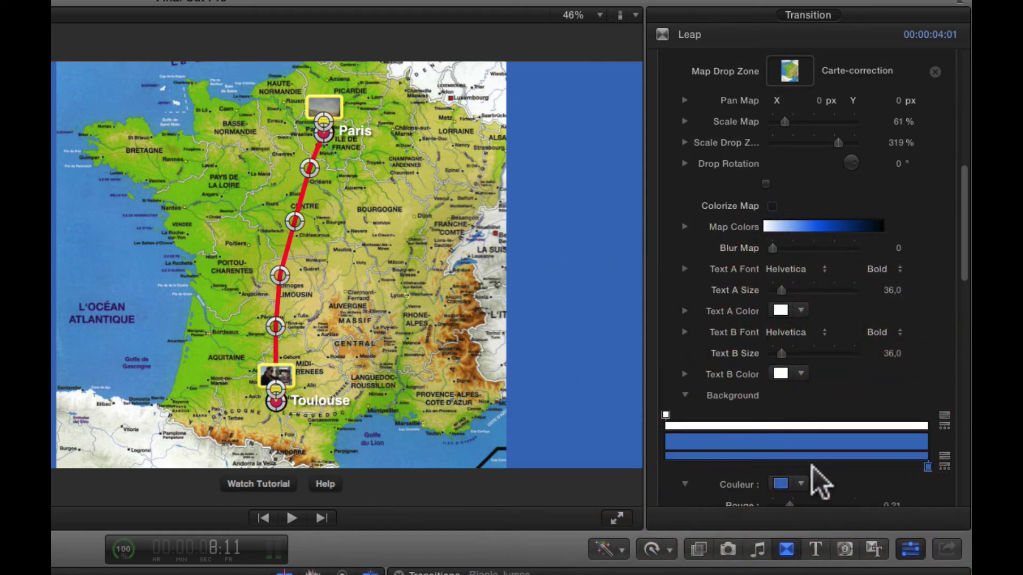
pyautogui.click(780, 482)
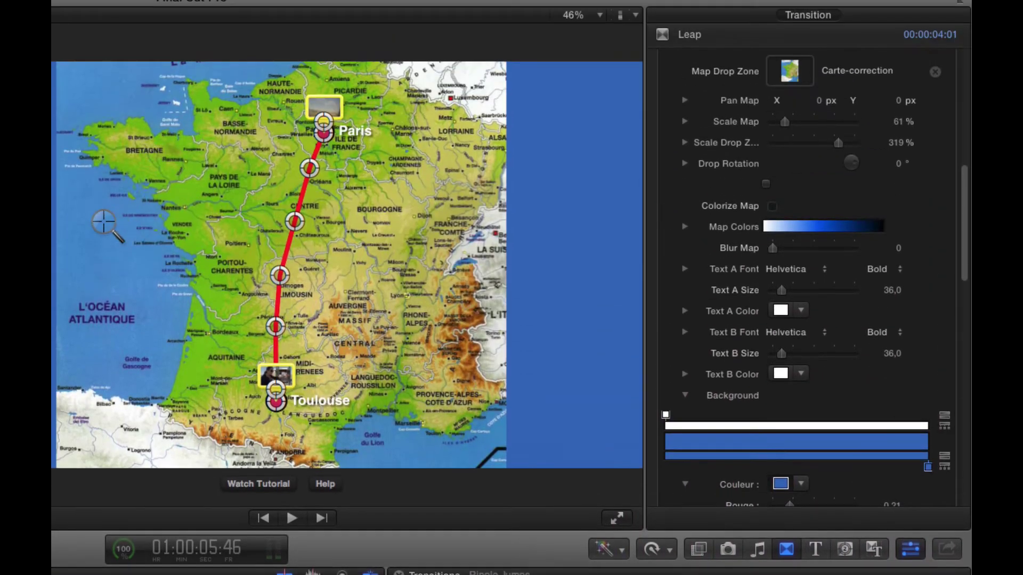
pyautogui.click(94, 218)
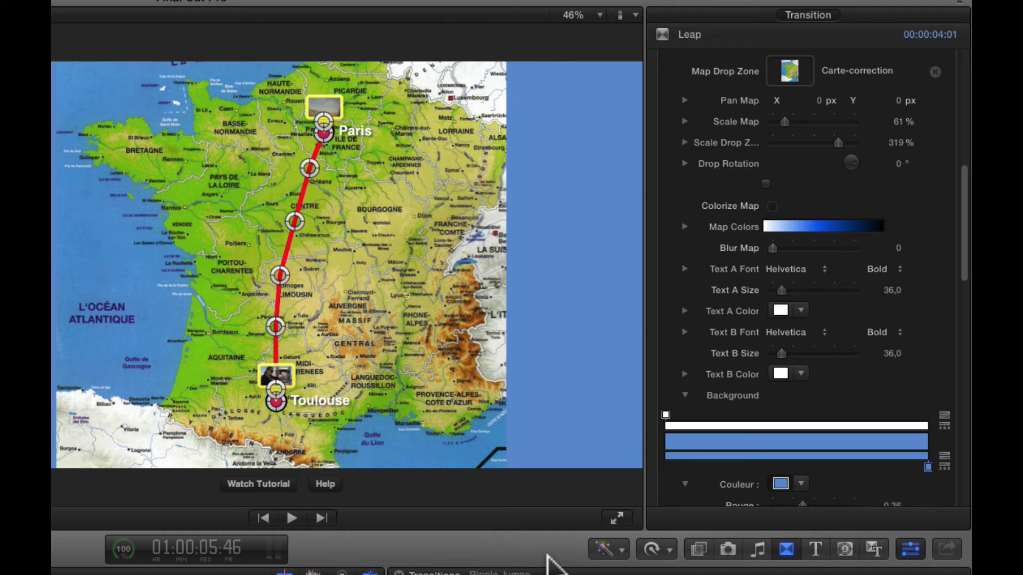
pyautogui.click(379, 227)
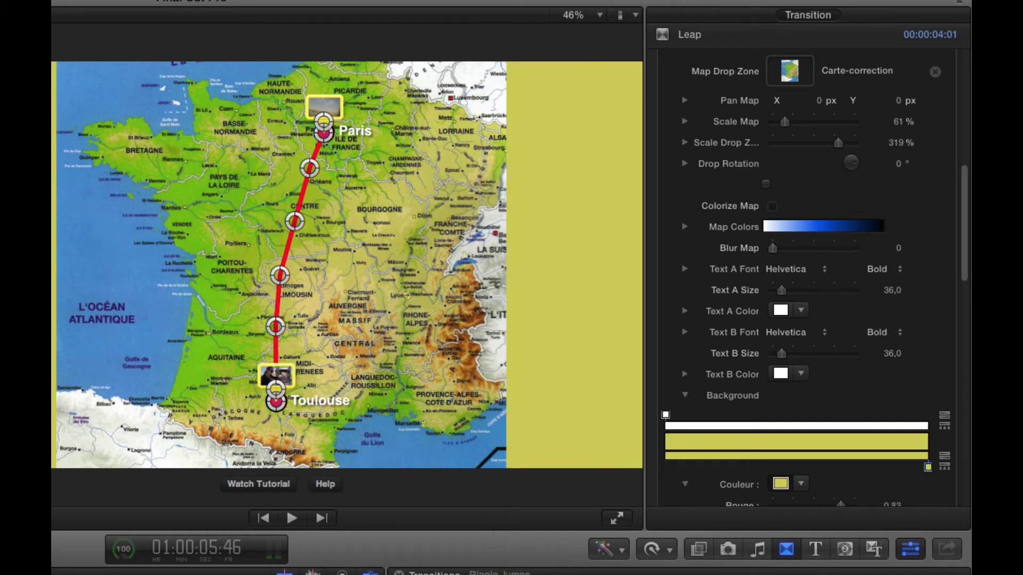
# Set Marker 1 to Show Drop Zone, and move it to the southeast corner of the map at about X 0,47, Y -0,38
pyautogui.scroll(-10, 885, 380)
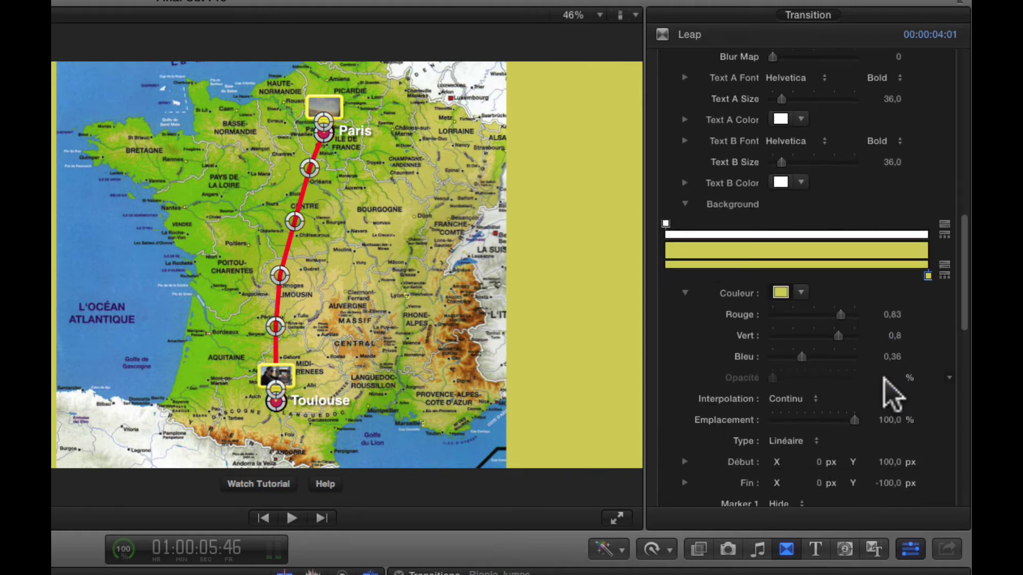
pyautogui.scroll(-1, 884, 379)
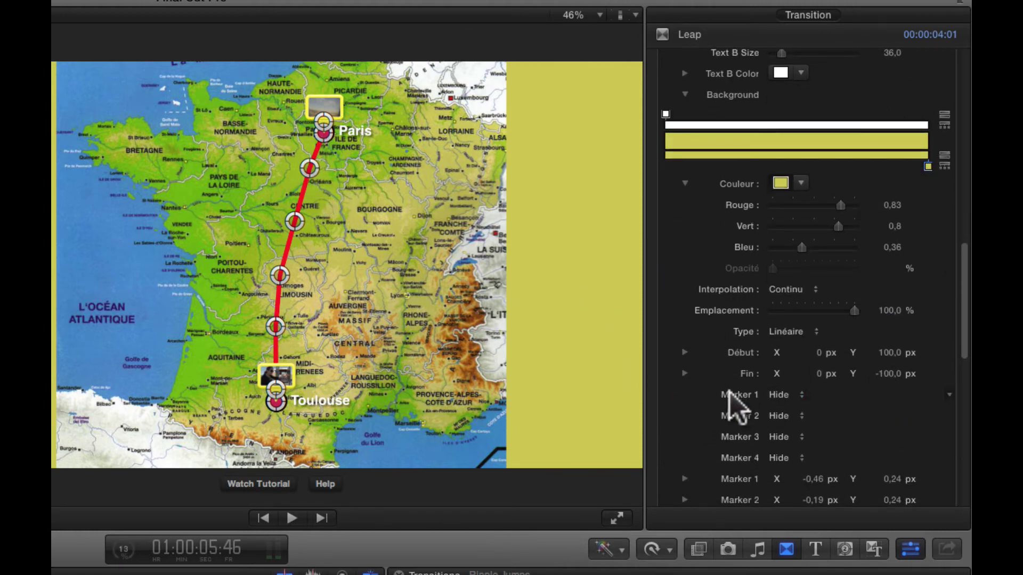
pyautogui.click(783, 395)
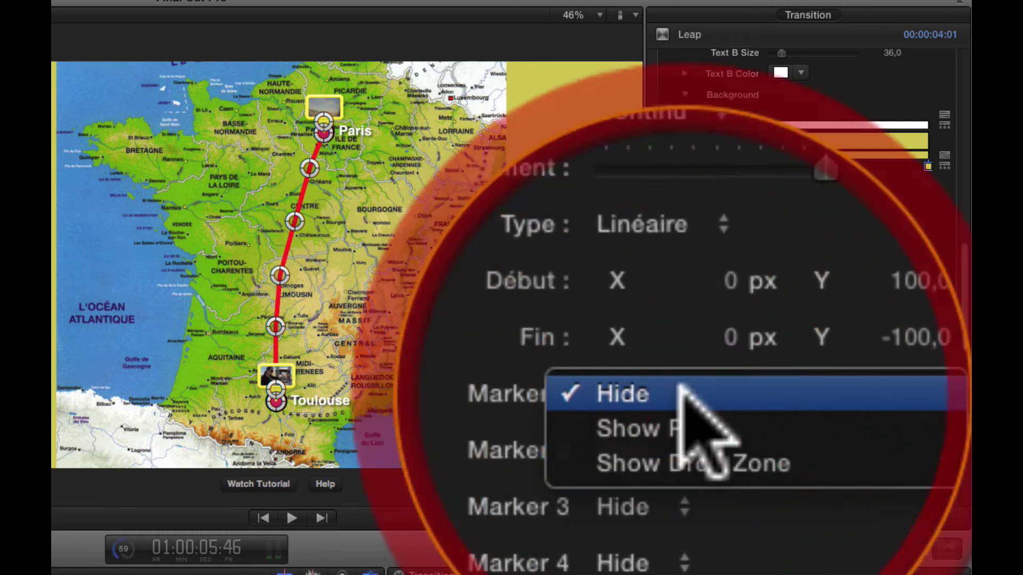
pyautogui.click(687, 423)
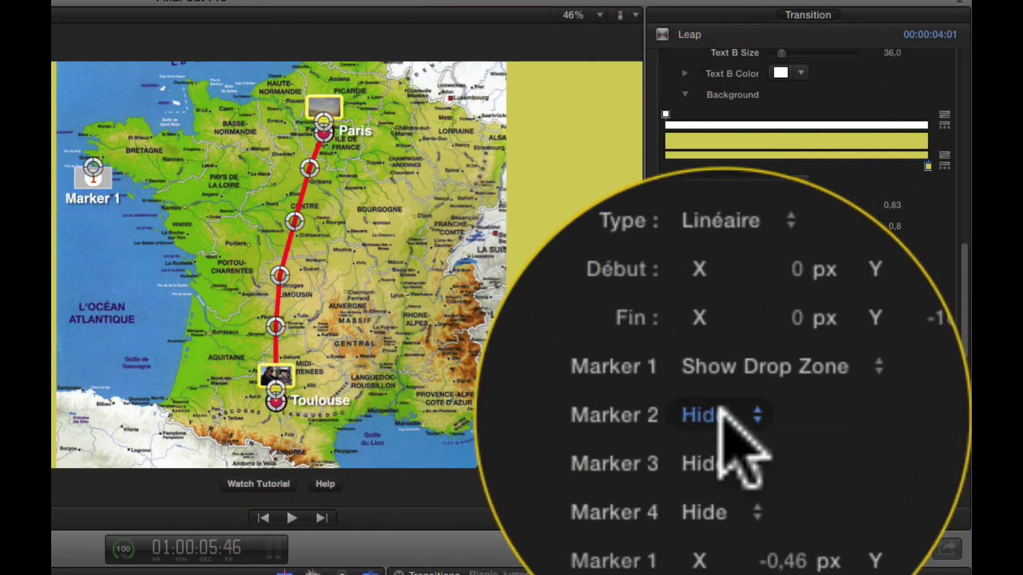
pyautogui.moveTo(96, 178)
pyautogui.mouseDown()
pyautogui.moveTo(267, 234)
pyautogui.moveTo(357, 296)
pyautogui.moveTo(442, 445)
pyautogui.moveTo(472, 422)
pyautogui.mouseUp()
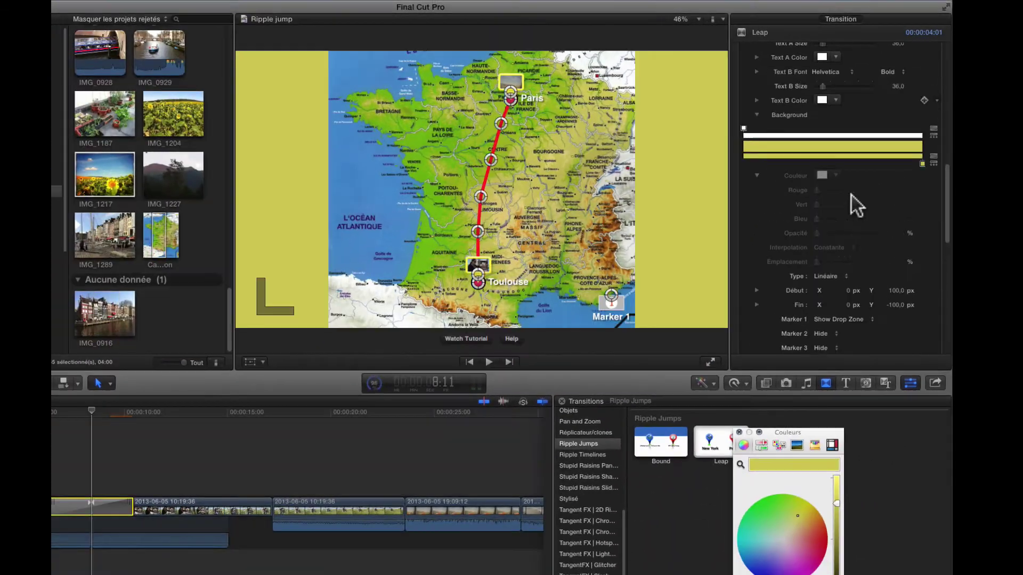
pyautogui.scroll(-4, 851, 196)
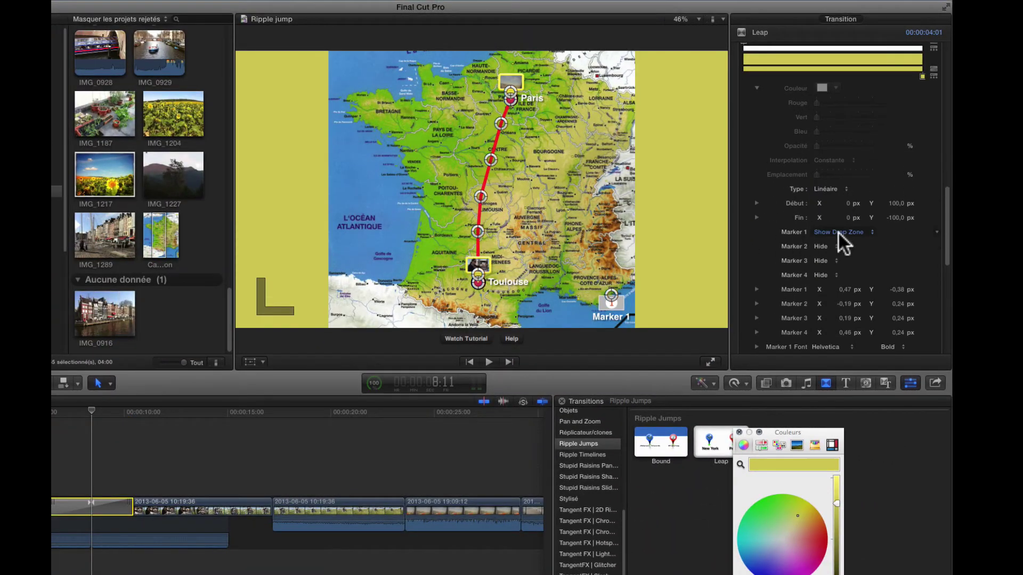
pyautogui.scroll(-10, 834, 219)
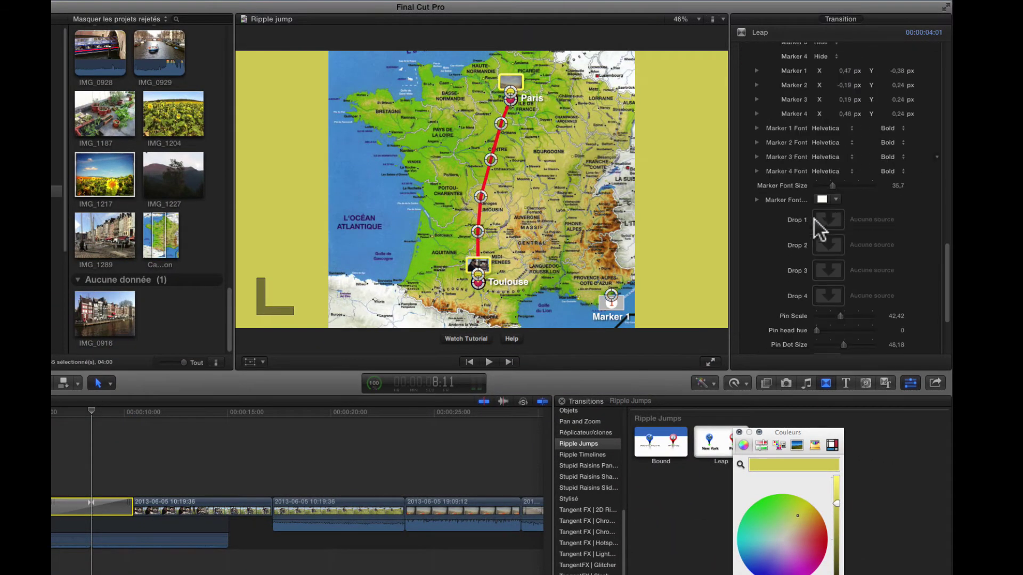
pyautogui.click(823, 218)
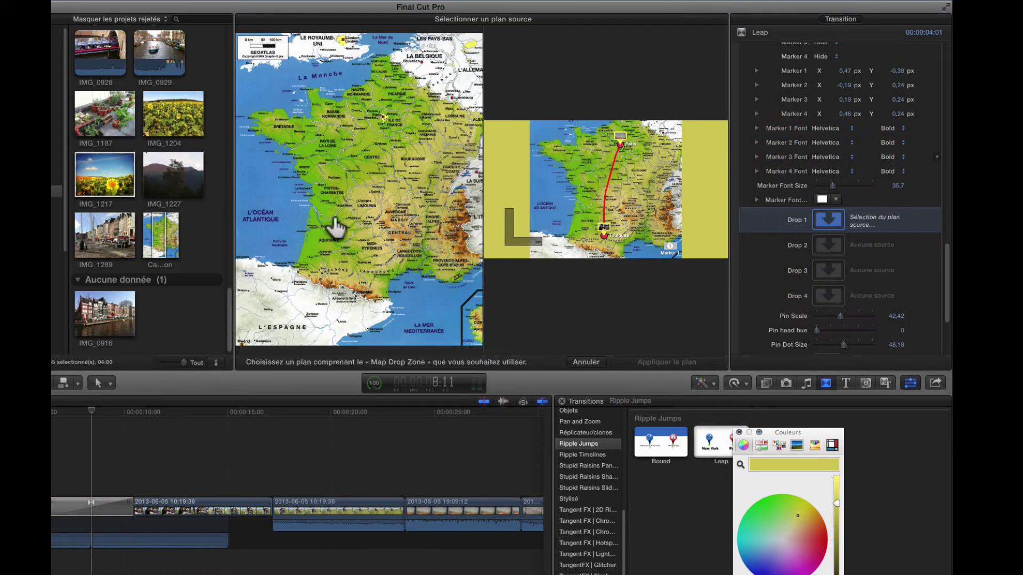
pyautogui.scroll(10, 187, 213)
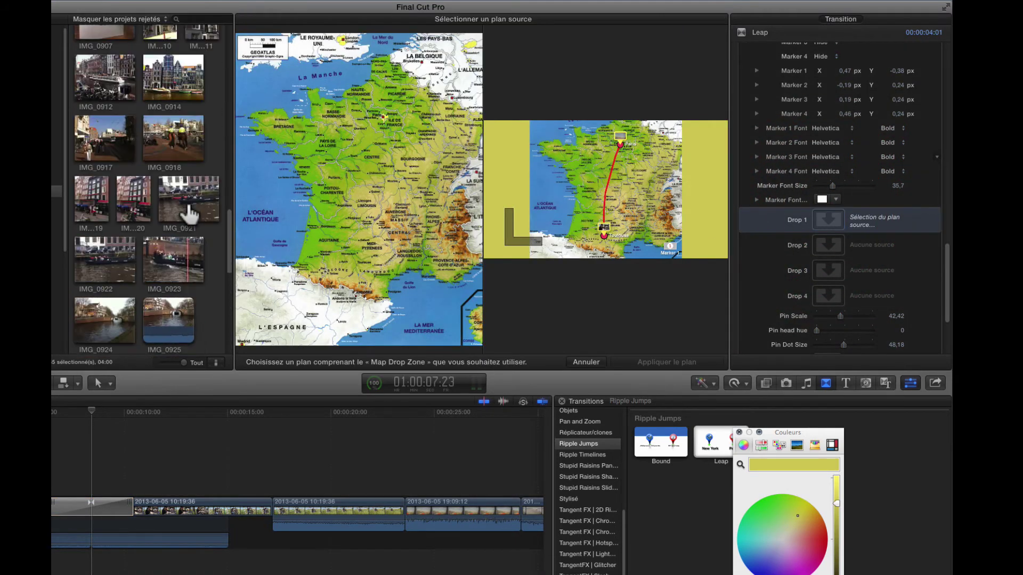
pyautogui.scroll(15, 190, 216)
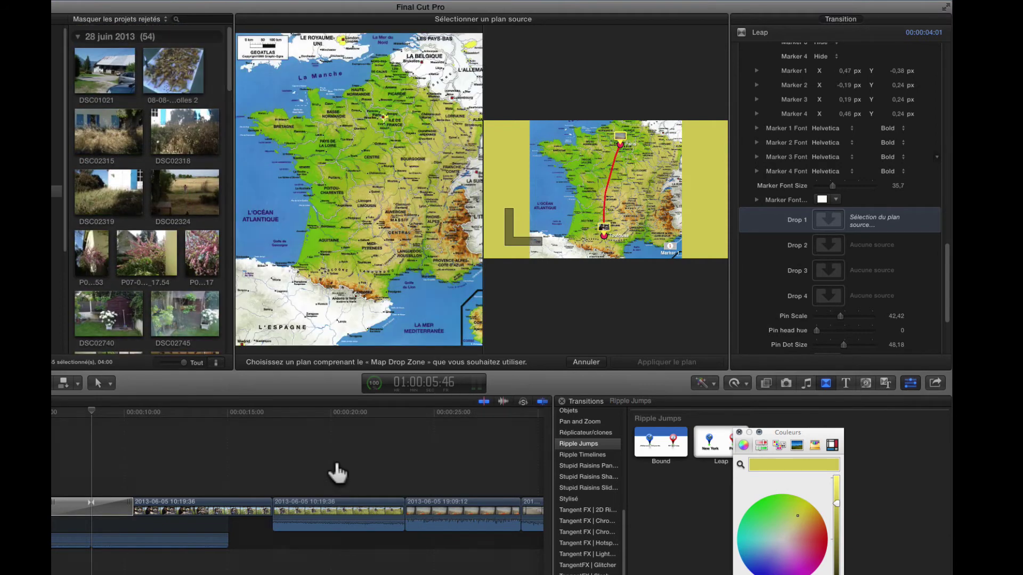
pyautogui.hscroll(5, 400, 453)
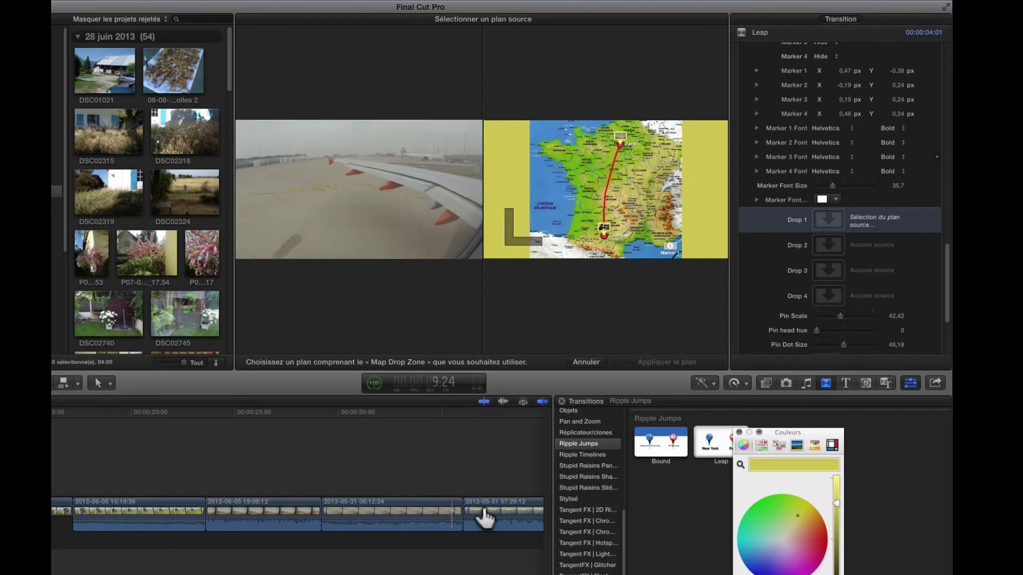
pyautogui.hscroll(5, 504, 516)
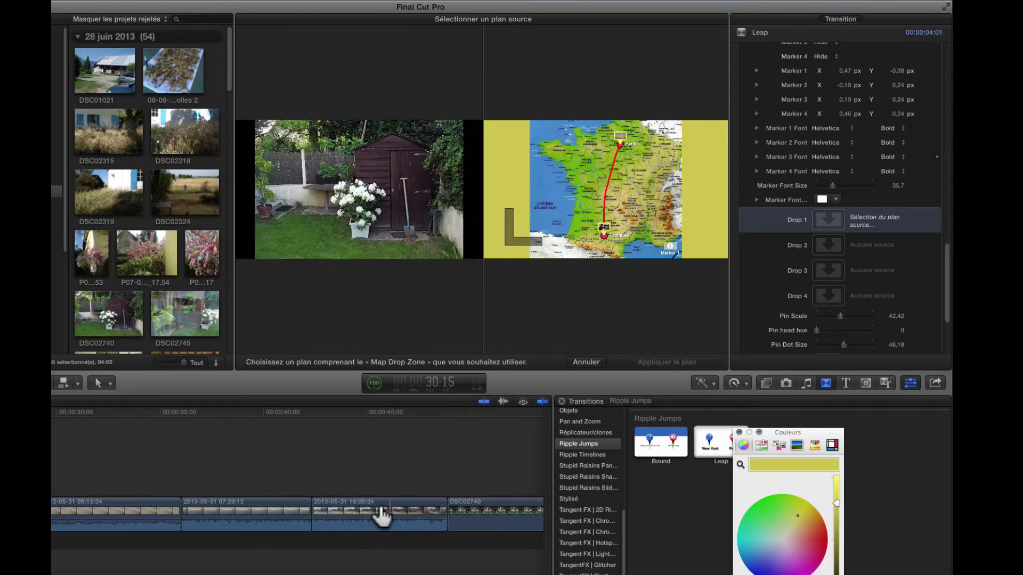
pyautogui.click(378, 512)
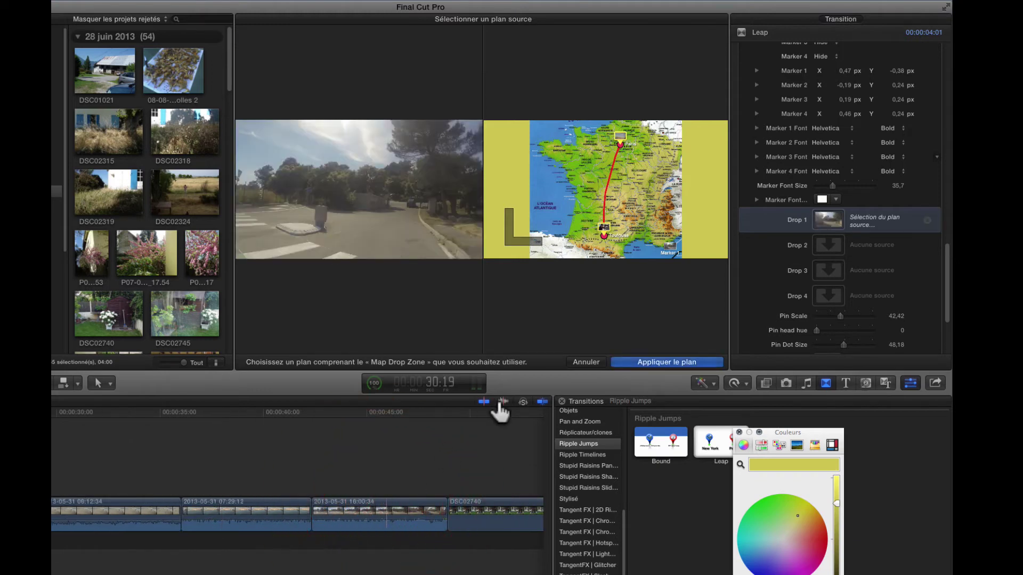
pyautogui.click(661, 361)
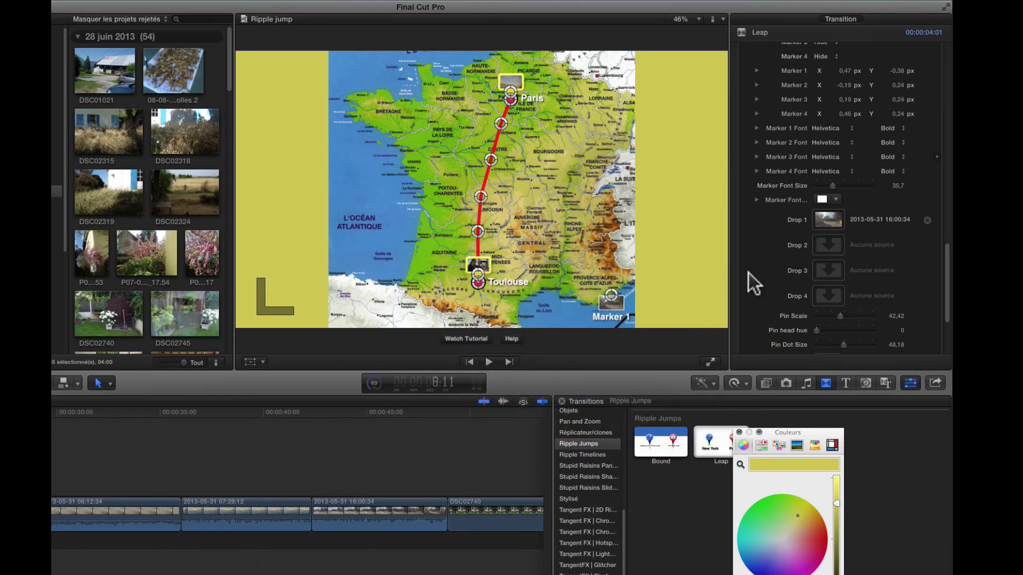
# Rename the Marker 1 label as Antibes, move it to the west side of the marker's thumbnail, and leave label editing
pyautogui.scroll(5, 836, 225)
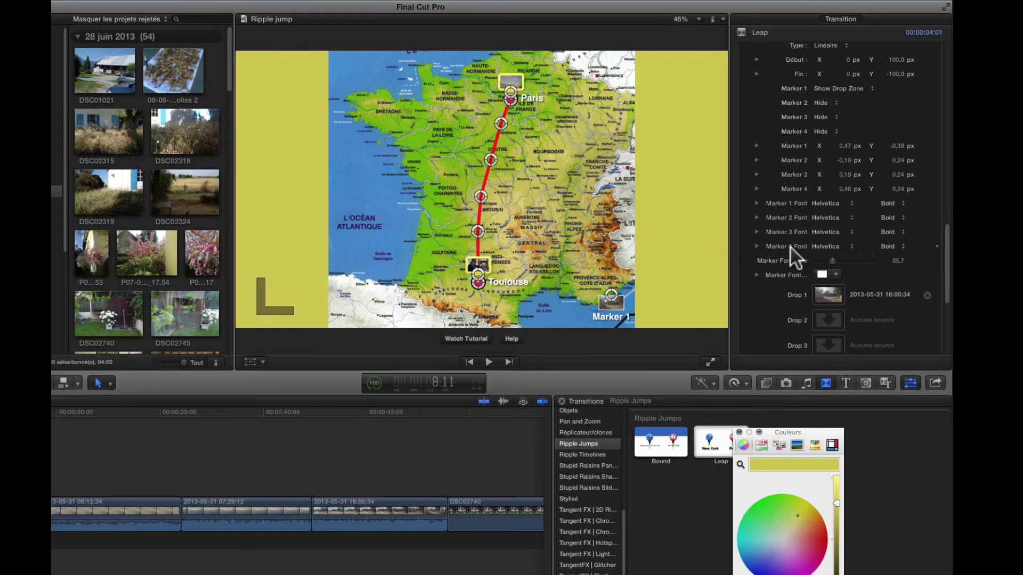
pyautogui.scroll(-5, 791, 247)
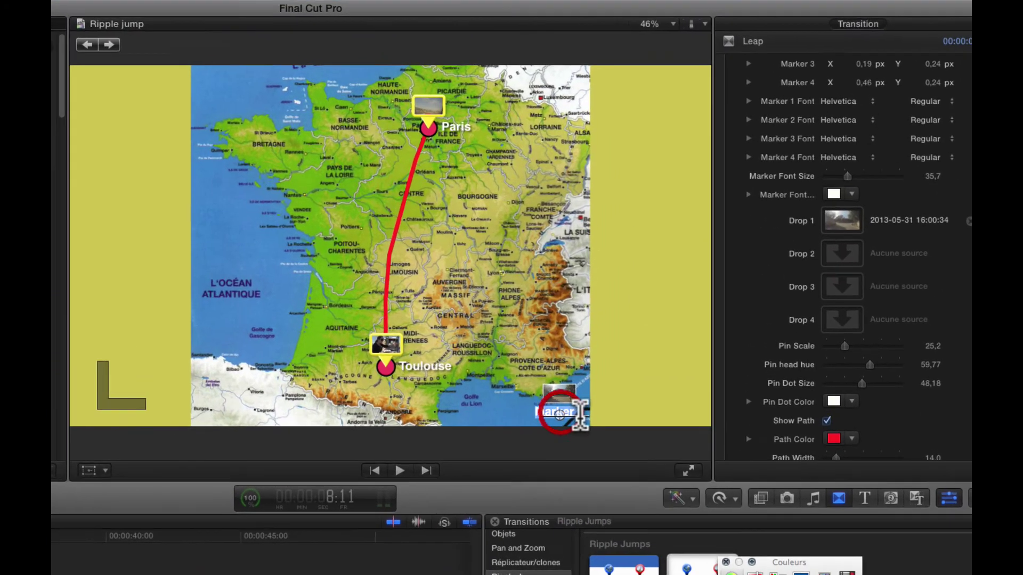
pyautogui.press('BackSpace')
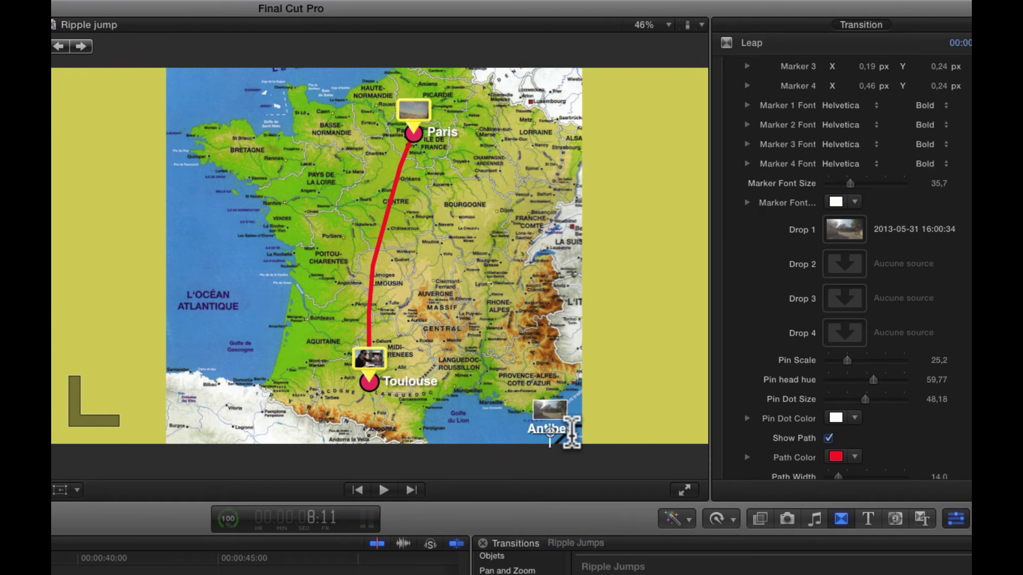
pyautogui.moveTo(551, 431); pyautogui.dragTo(498, 411)
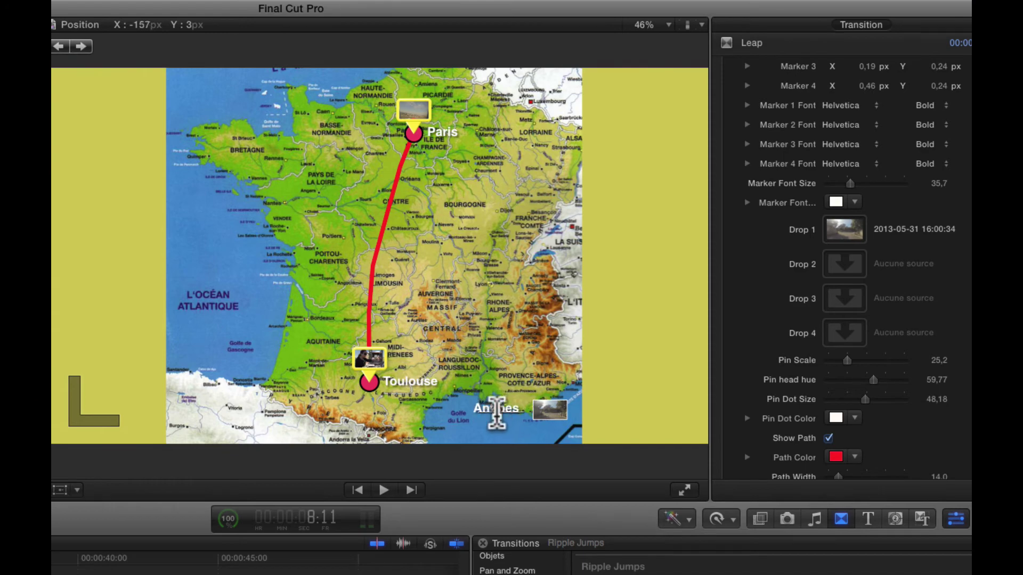
pyautogui.rightClick(446, 212)
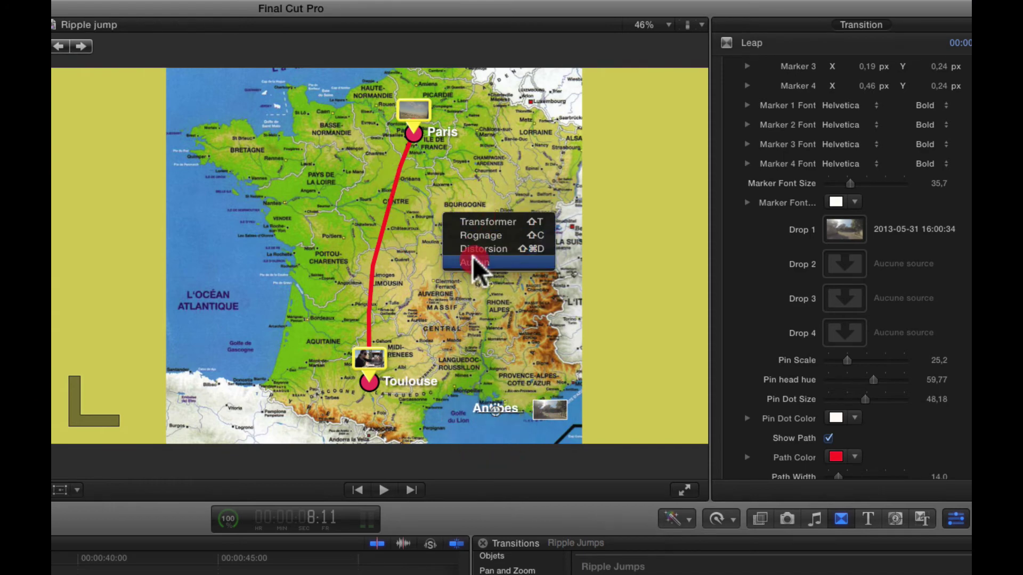
pyautogui.click(474, 262)
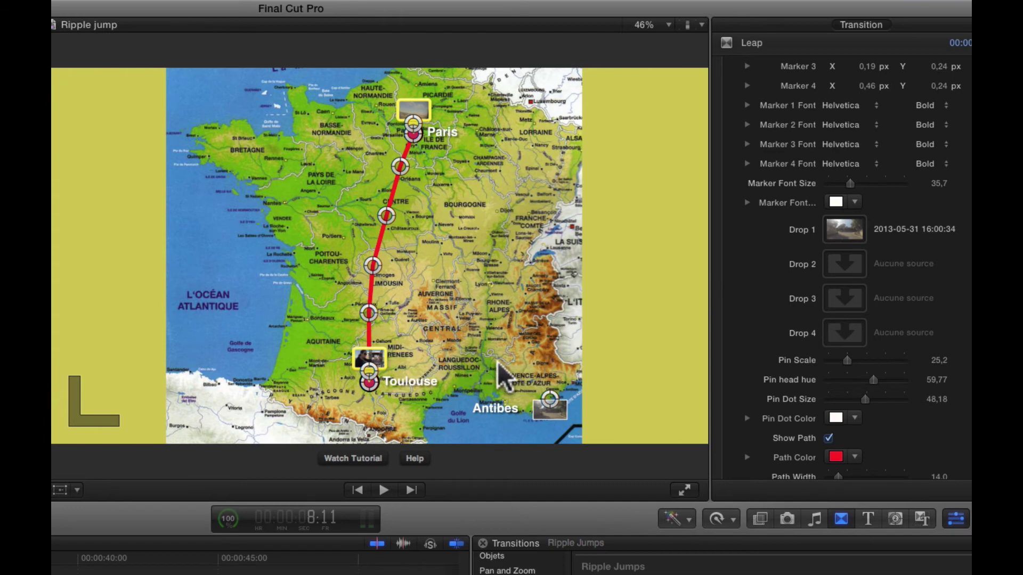
# Switch the transition's View from Director to Camera, and play the sequence from just before the transition
pyautogui.scroll(20, 859, 284)
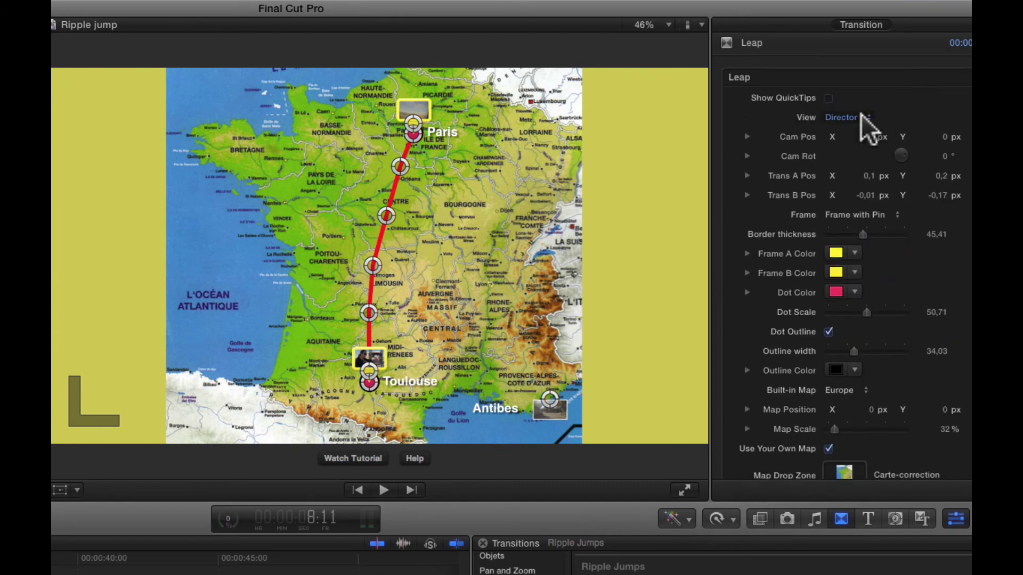
pyautogui.click(859, 118)
pyautogui.click(863, 107)
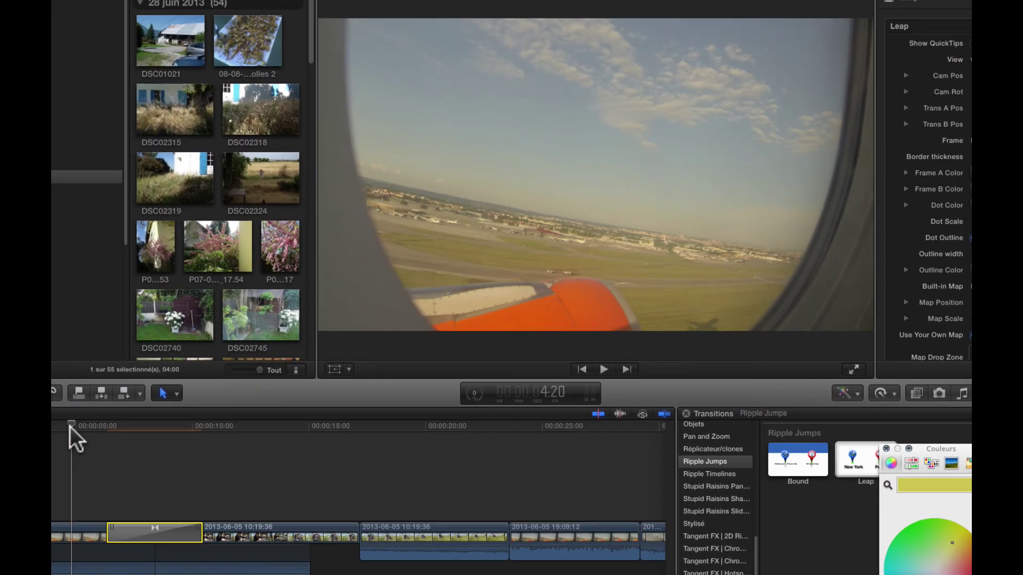
pyautogui.press('space')
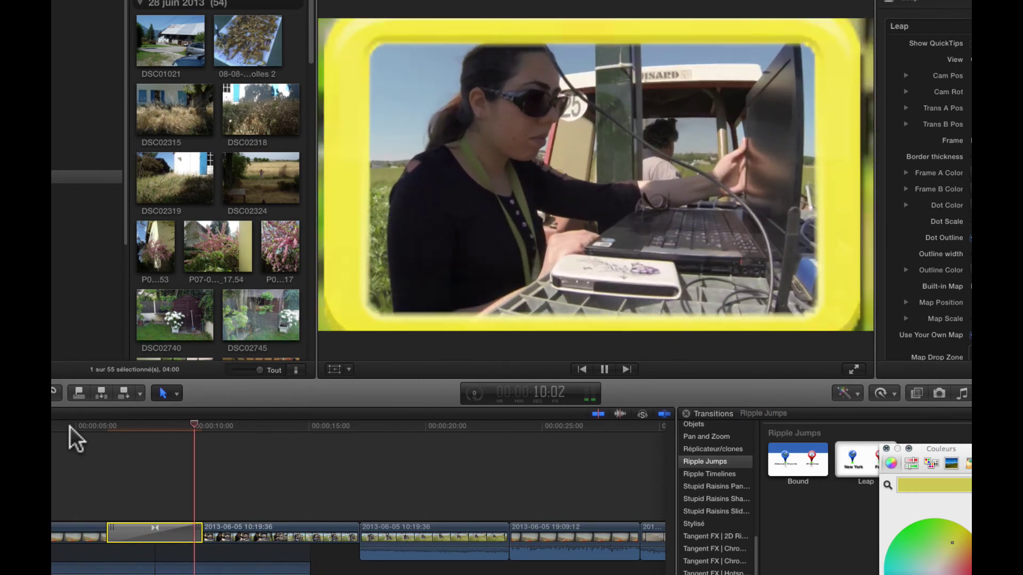
pyautogui.press('space')
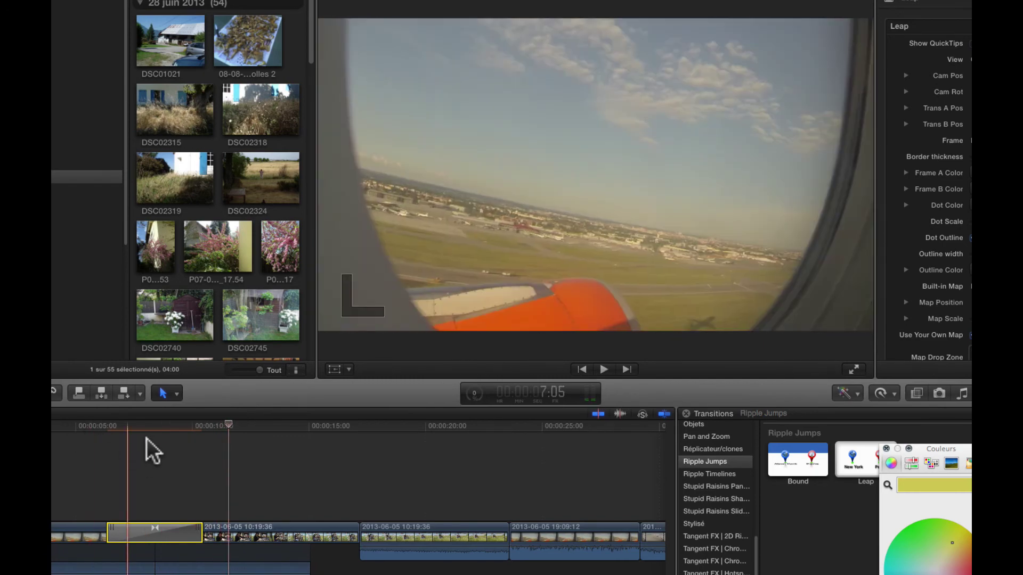
# Try Cam Pos X -16,7, Y -11,2 and Cam Rot -16,0° on the Leap transition, and preview the result
pyautogui.click(149, 436)
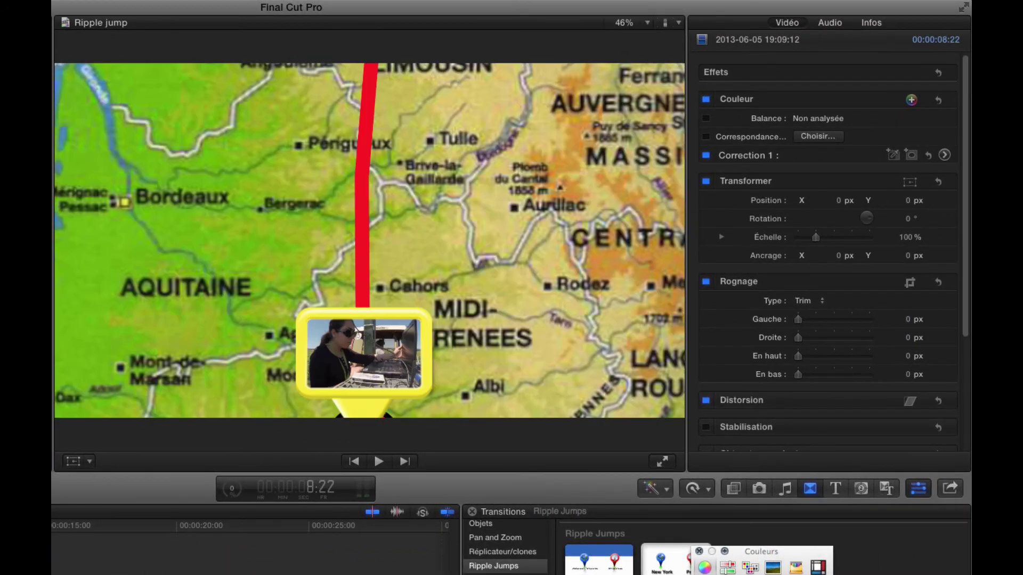
pyautogui.click(241, 532)
pyautogui.click(353, 461)
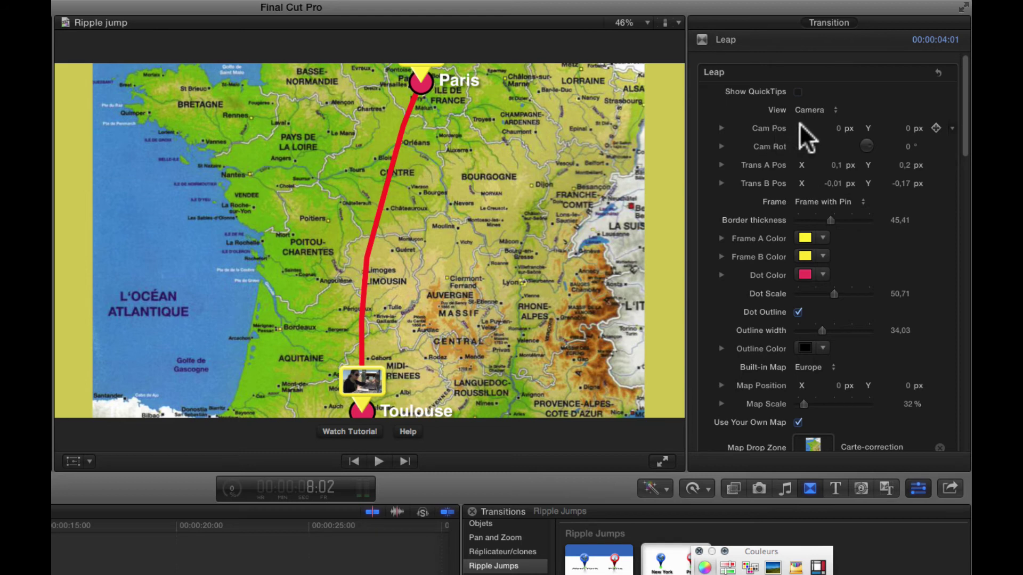
pyautogui.moveTo(838, 127); pyautogui.dragTo(838, 127)
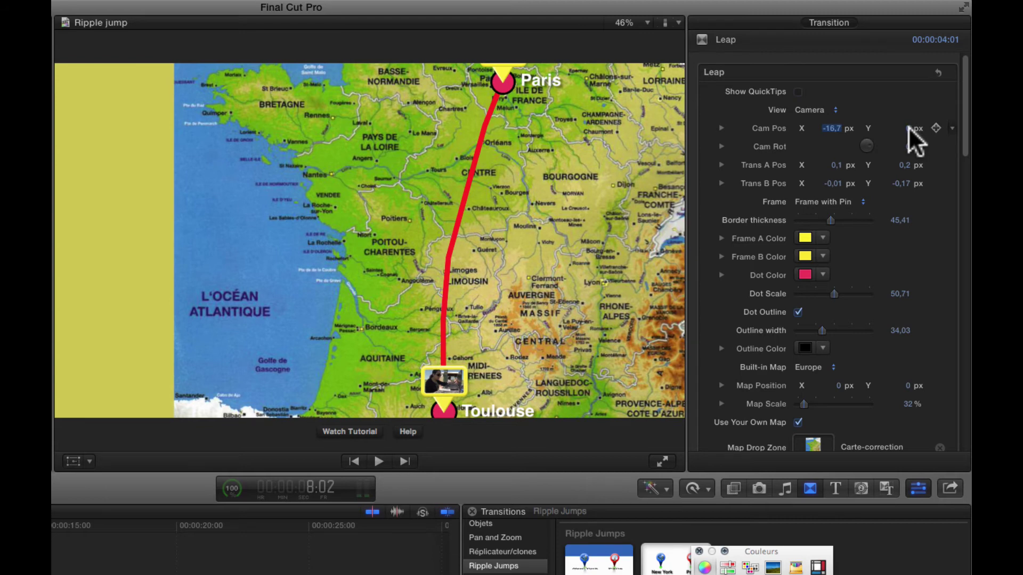
pyautogui.moveTo(911, 129); pyautogui.dragTo(870, 146)
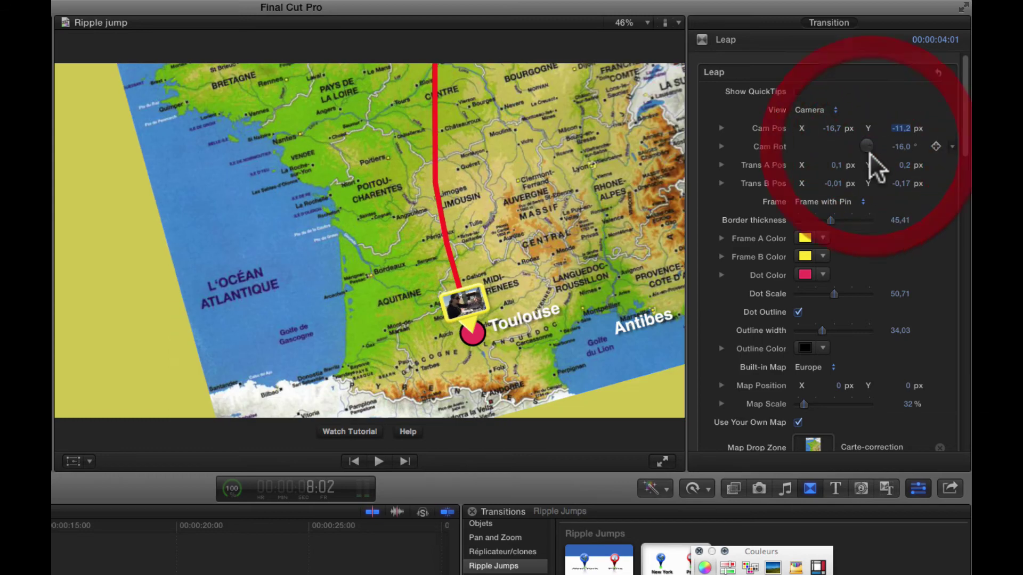
pyautogui.press('/')
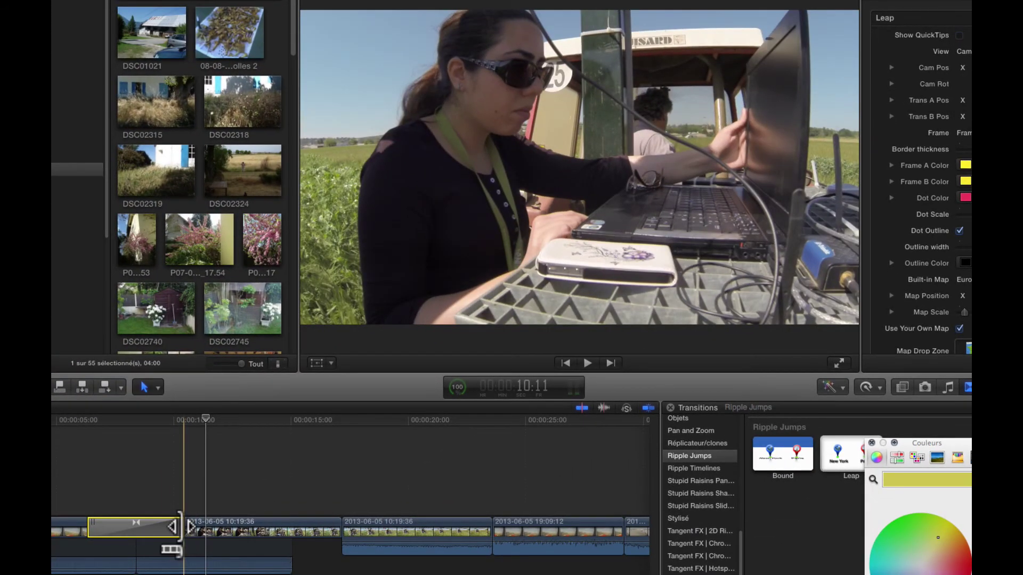
# Lengthen the transition to about 6 seconds, and reframe it with Cam Pos X -2,3, Y -2,9 and Cam Rot 29,0°
pyautogui.moveTo(191, 527); pyautogui.dragTo(247, 529)
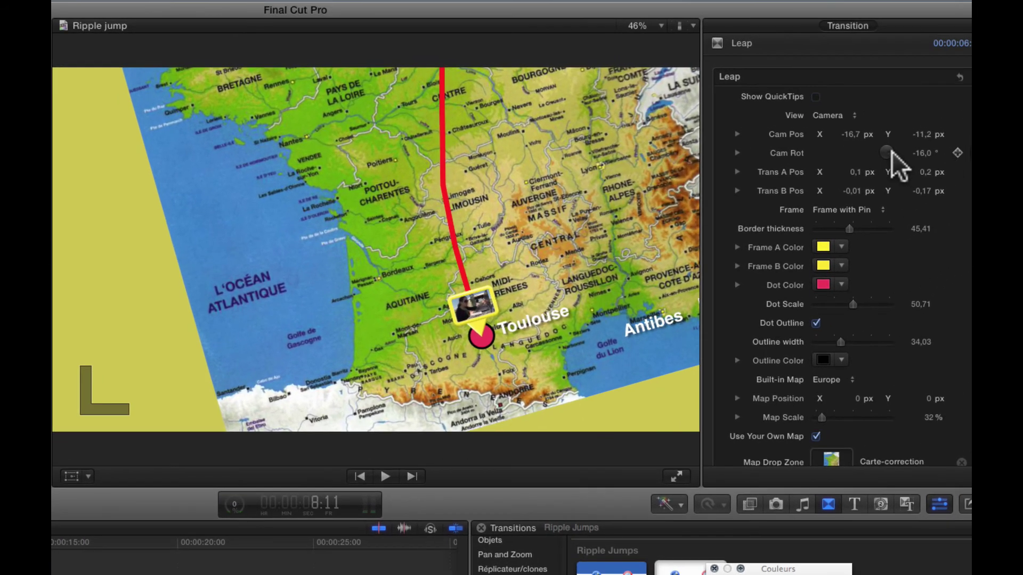
pyautogui.moveTo(892, 151)
pyautogui.mouseDown()
pyautogui.moveTo(846, 134)
pyautogui.moveTo(938, 152)
pyautogui.moveTo(927, 153)
pyautogui.moveTo(919, 131)
pyautogui.mouseUp()
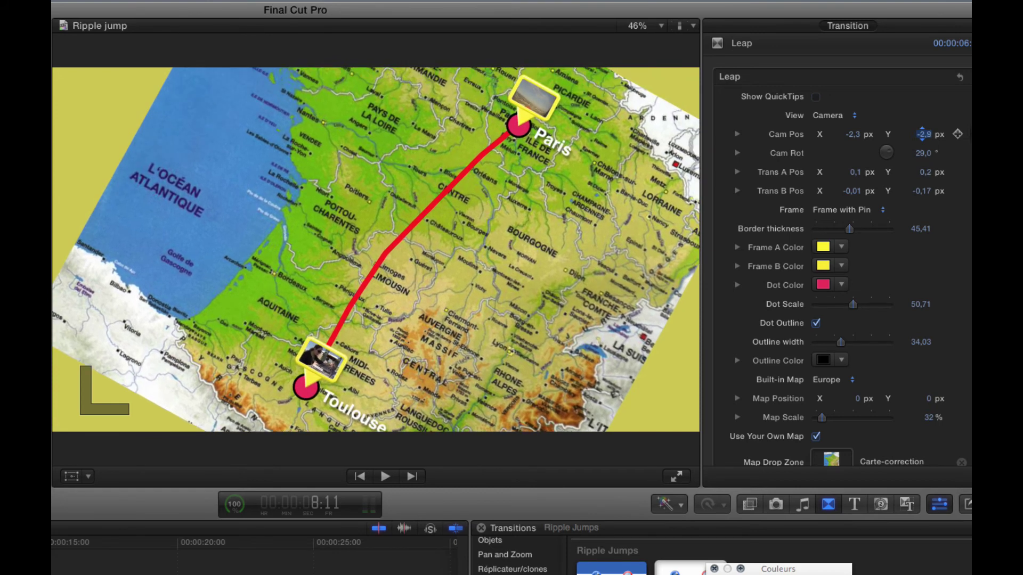
pyautogui.press('/')
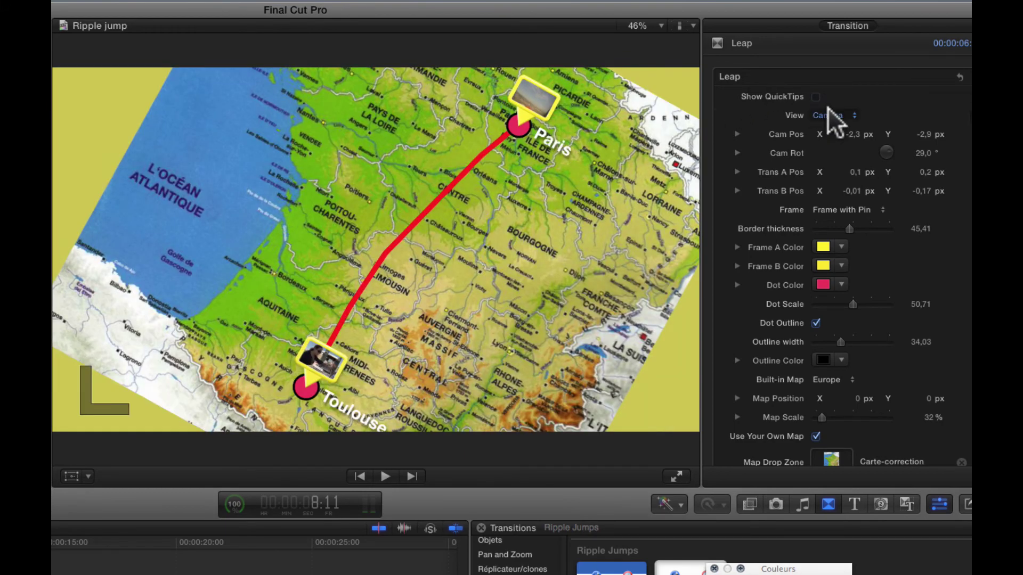
# Set the transition's View back to Director, and move the Antibes marker onto the red path beside Limoges
pyautogui.click(835, 114)
pyautogui.click(831, 126)
pyautogui.moveTo(479, 376)
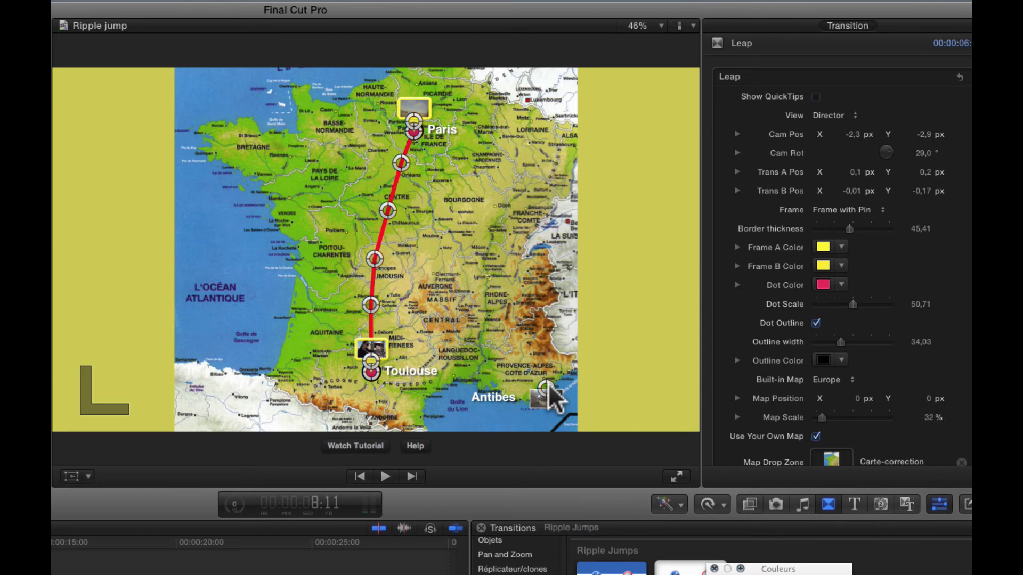
pyautogui.moveTo(550, 387); pyautogui.dragTo(373, 260)
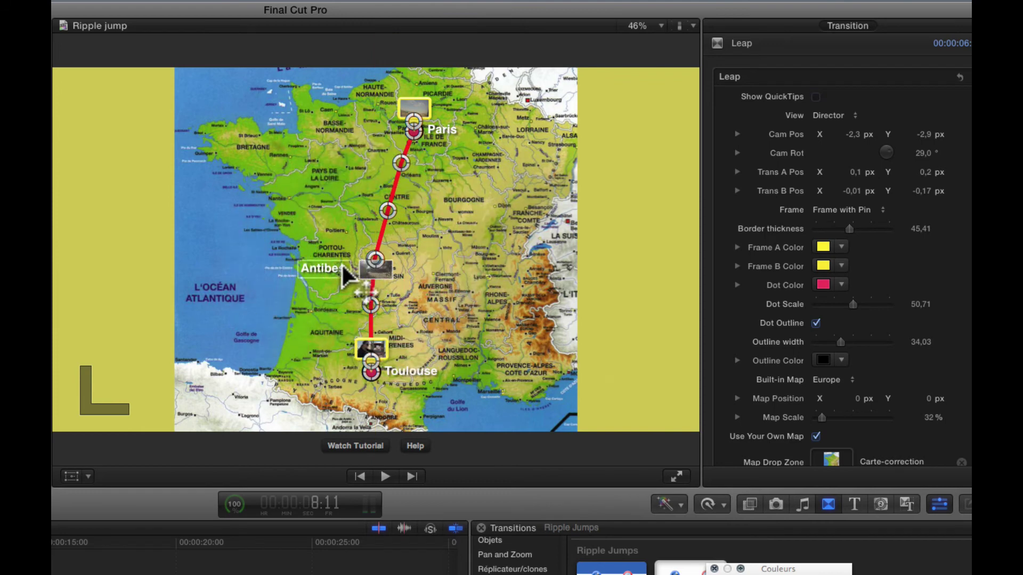
# Fine-tune the marker's place on the path, rename its Antibes label as LImoges, and leave label editing
pyautogui.moveTo(372, 258); pyautogui.dragTo(372, 261)
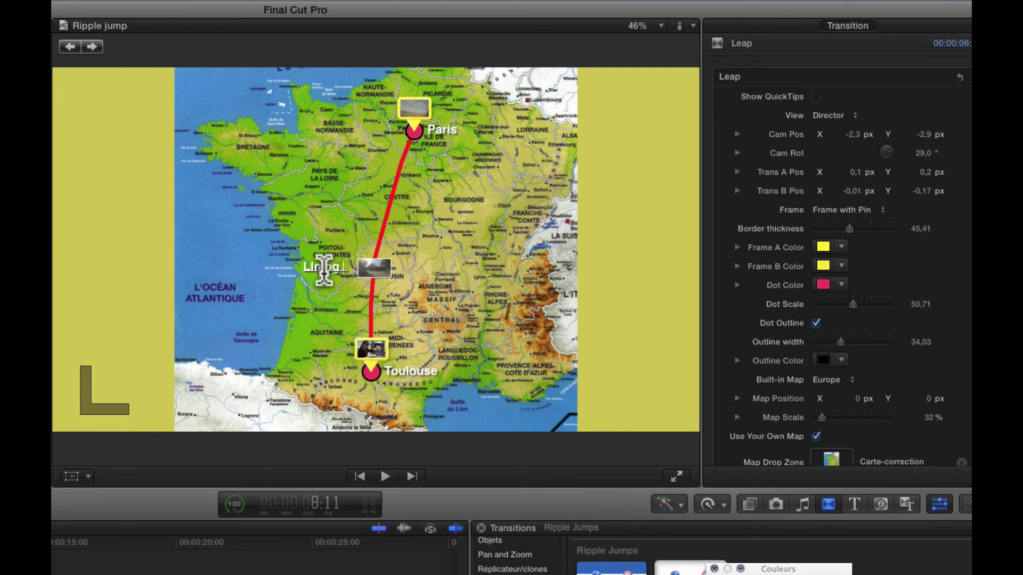
pyautogui.rightClick(454, 235)
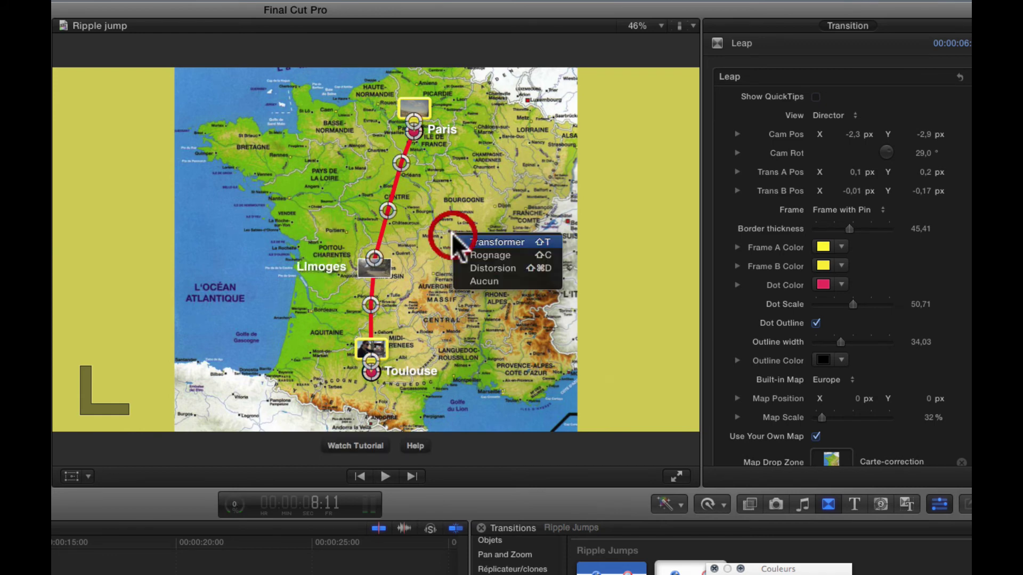
pyautogui.click(475, 283)
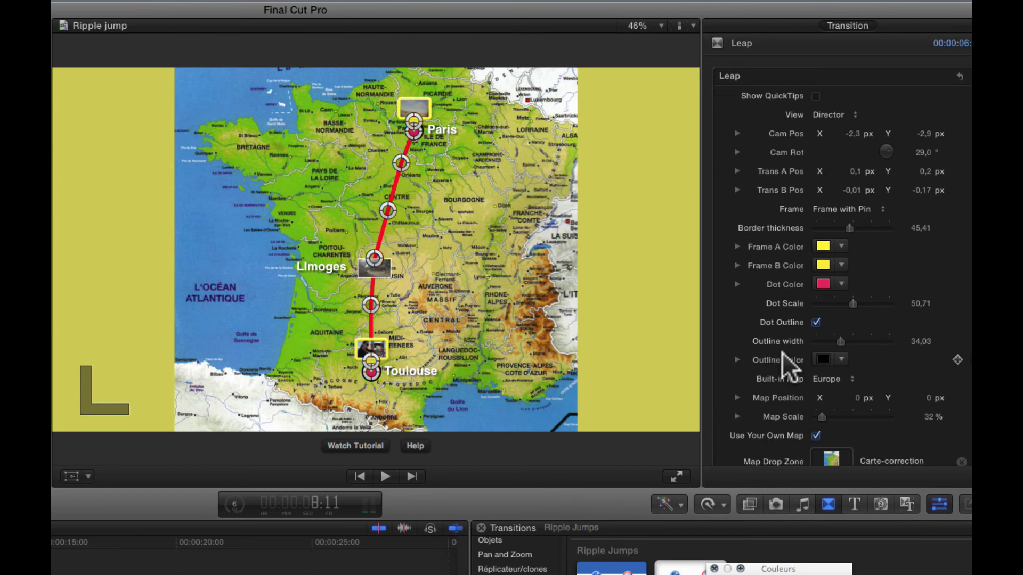
pyautogui.scroll(-10, 782, 352)
pyautogui.scroll(15, 782, 353)
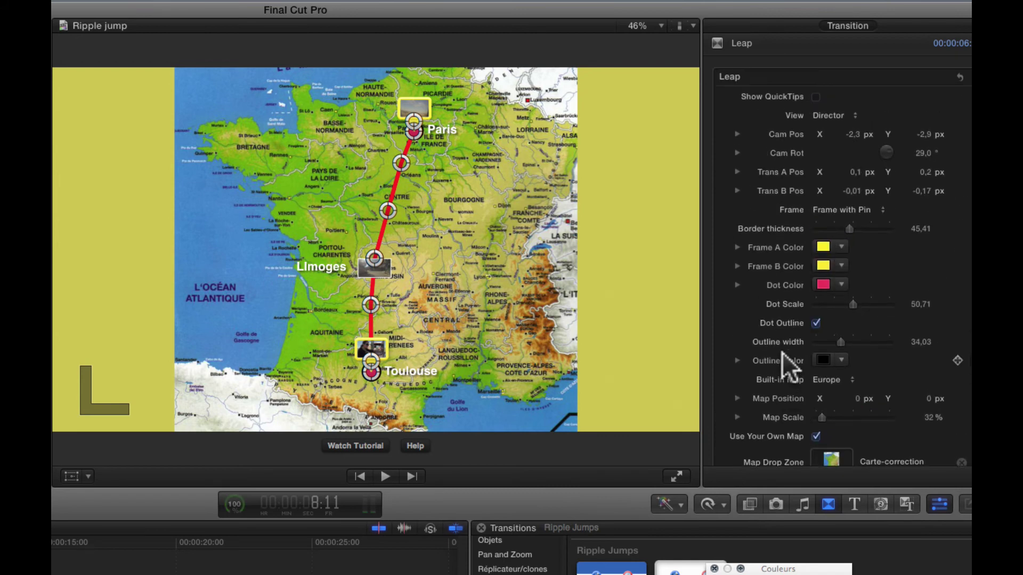
pyautogui.scroll(-4, 782, 352)
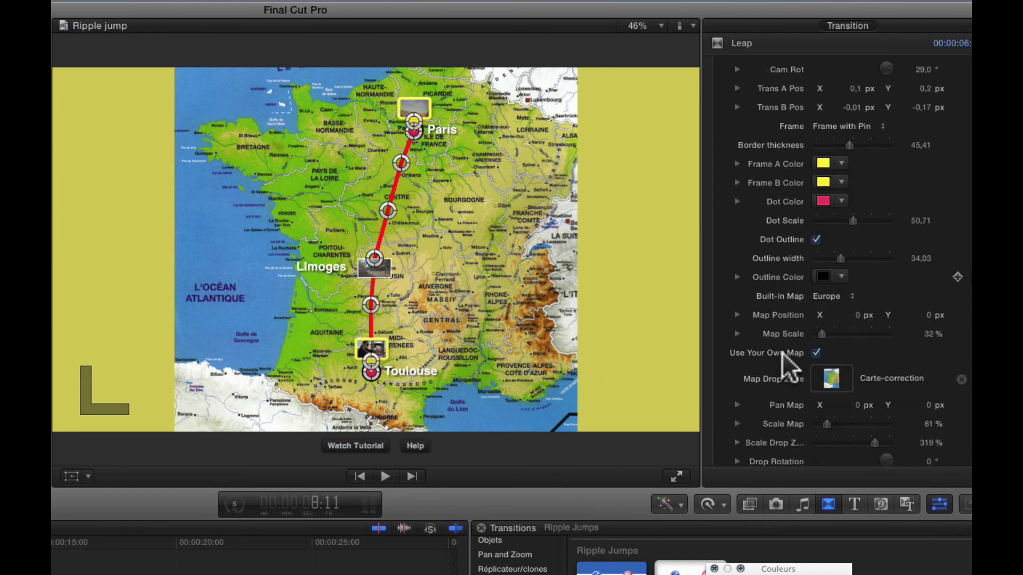
pyautogui.scroll(-4, 782, 352)
pyautogui.scroll(-13, 782, 352)
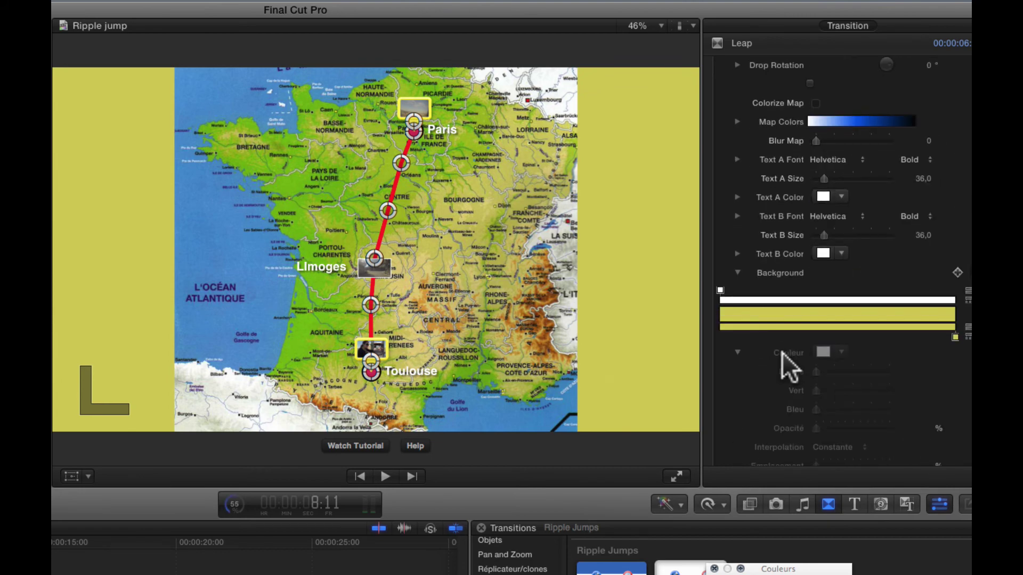
# Show Marker 2 as a drop zone, positioned on the red path just south of Paris, and rename its label Orléans
pyautogui.scroll(-10, 782, 352)
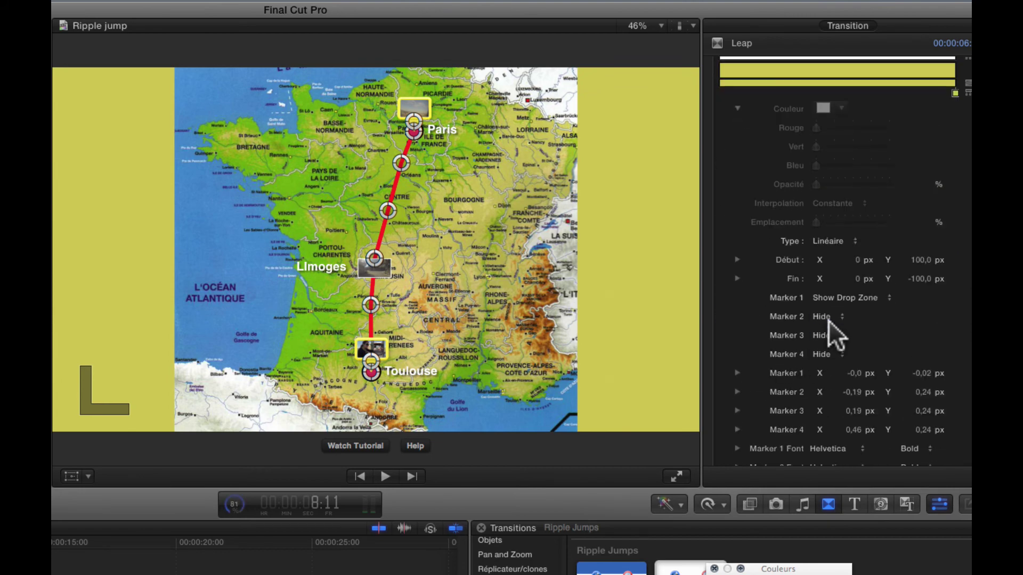
pyautogui.click(829, 316)
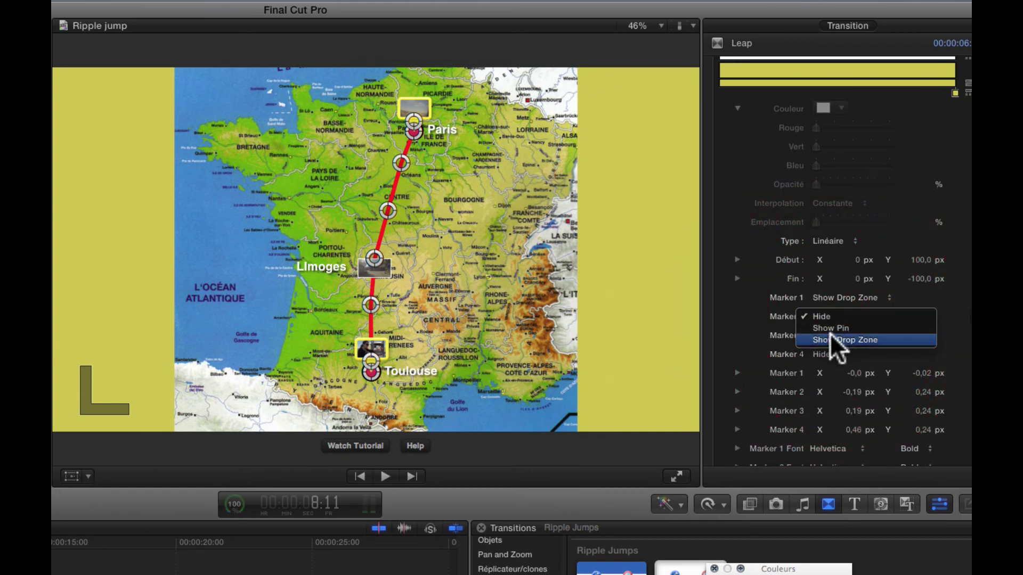
pyautogui.click(831, 337)
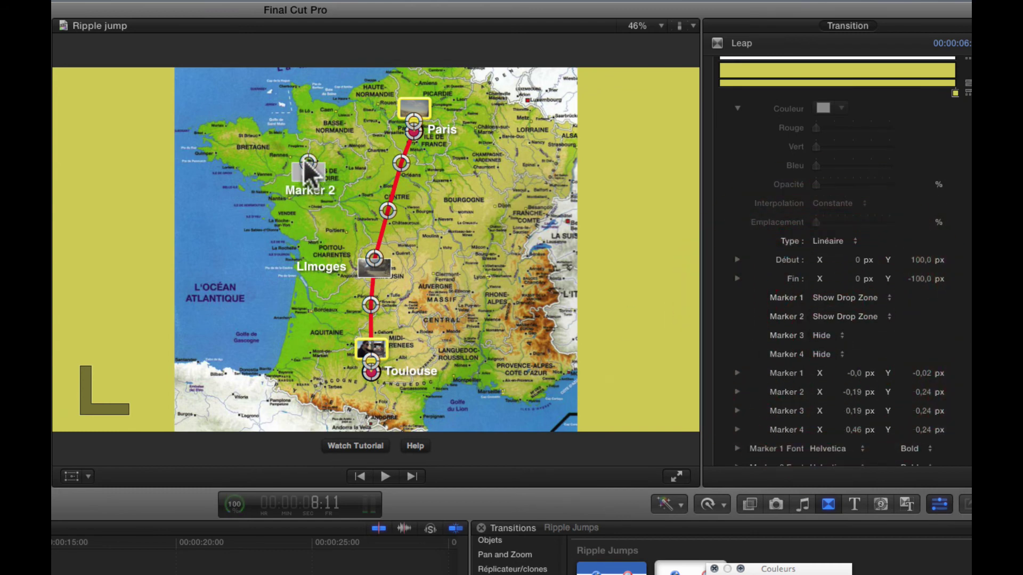
pyautogui.moveTo(305, 162); pyautogui.dragTo(403, 166)
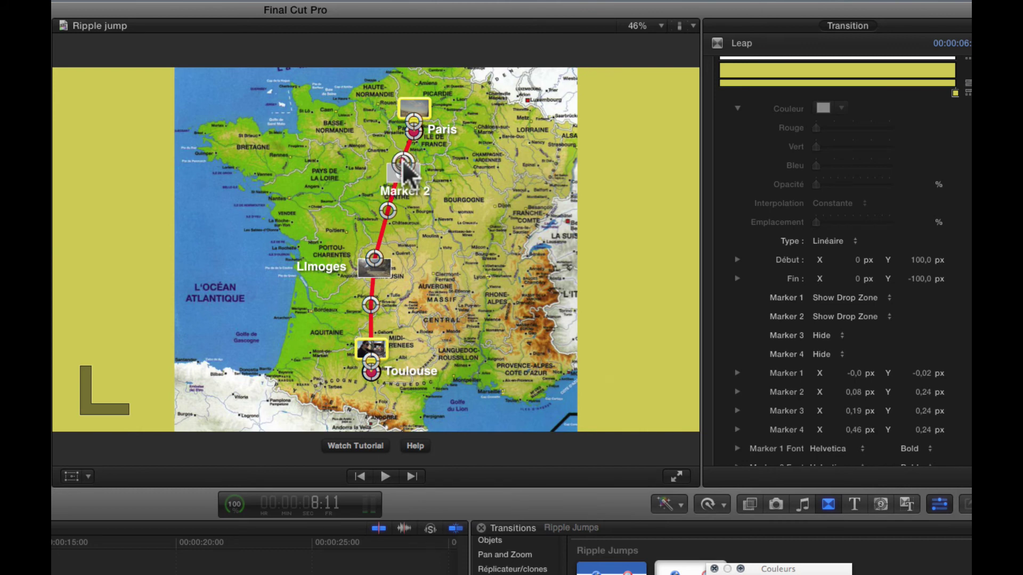
pyautogui.click(400, 170)
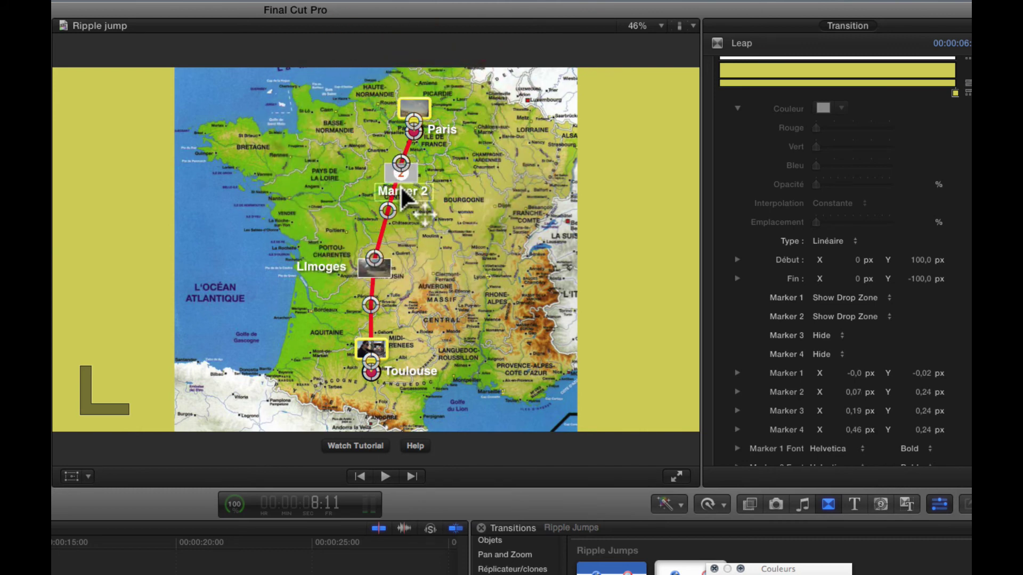
pyautogui.click(403, 192)
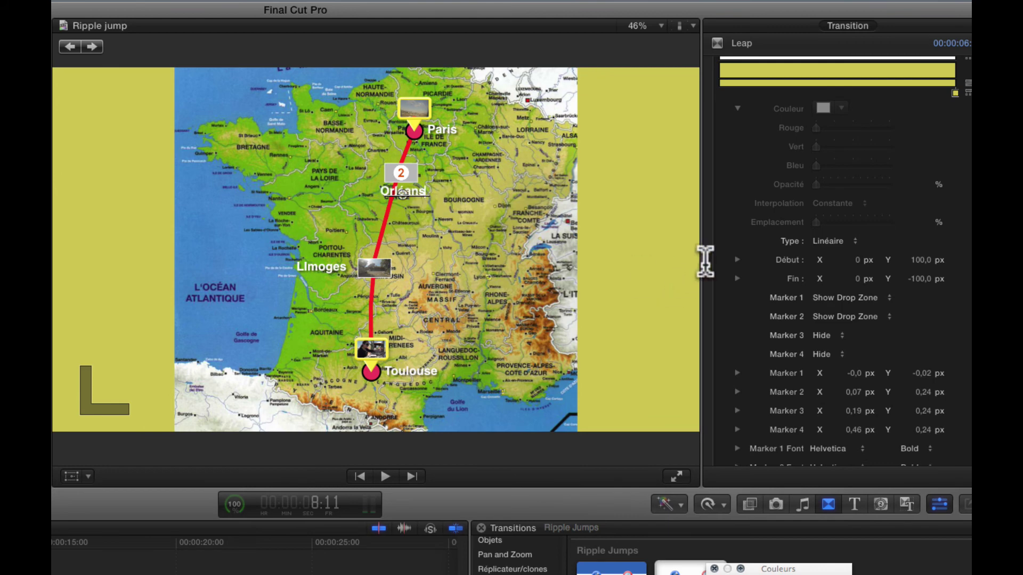
pyautogui.scroll(5, 781, 293)
pyautogui.scroll(-15, 778, 288)
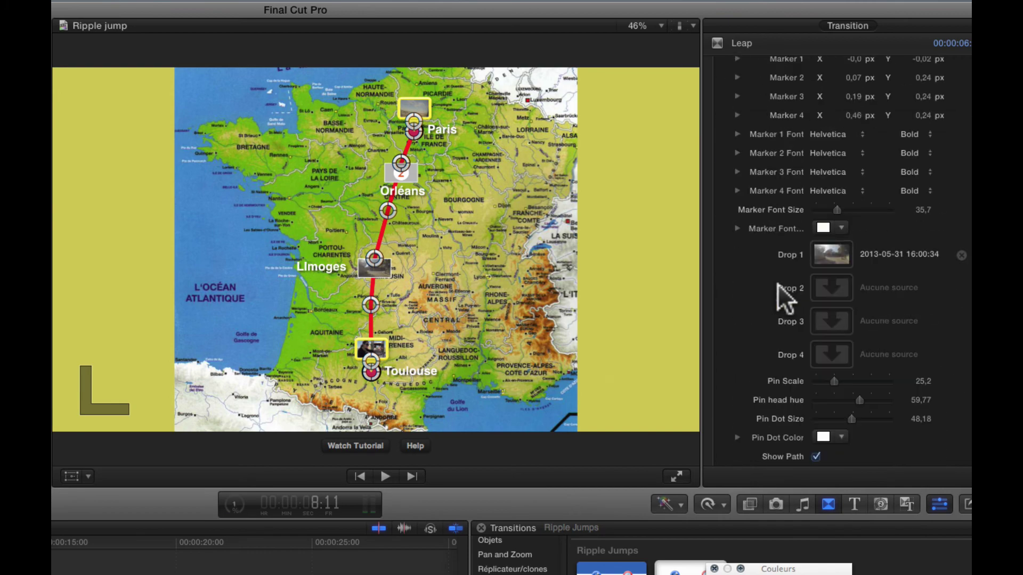
pyautogui.click(831, 290)
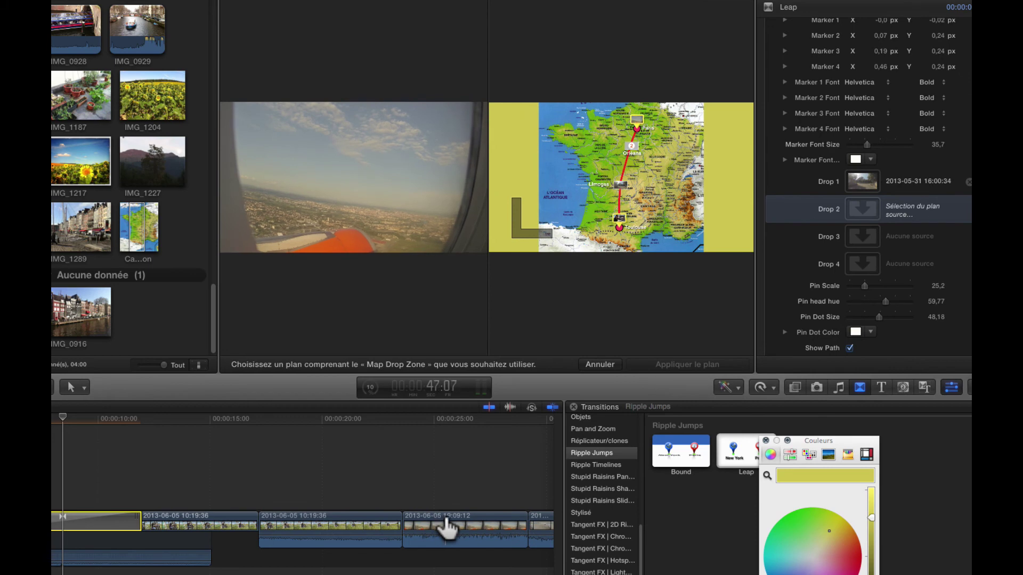
pyautogui.click(448, 527)
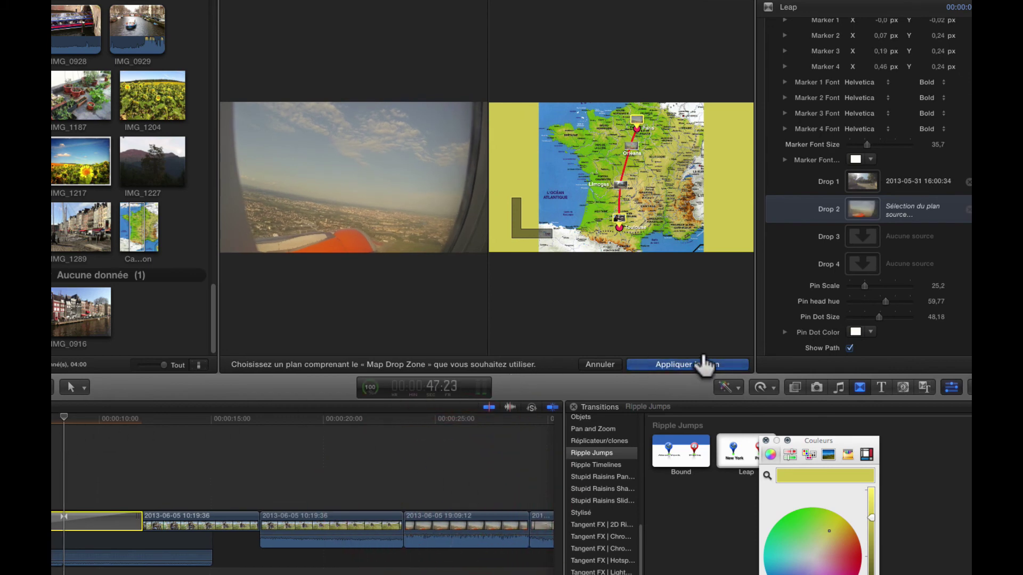
pyautogui.click(693, 364)
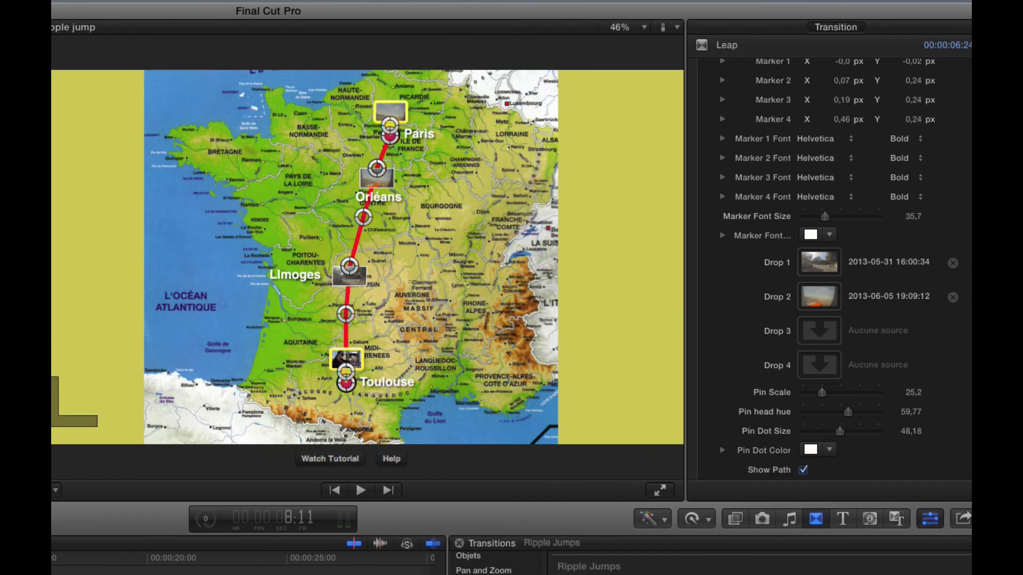
# Switch the Leap transition's View to Camera, and play the transition twice to preview the animated route
pyautogui.scroll(10, 882, 265)
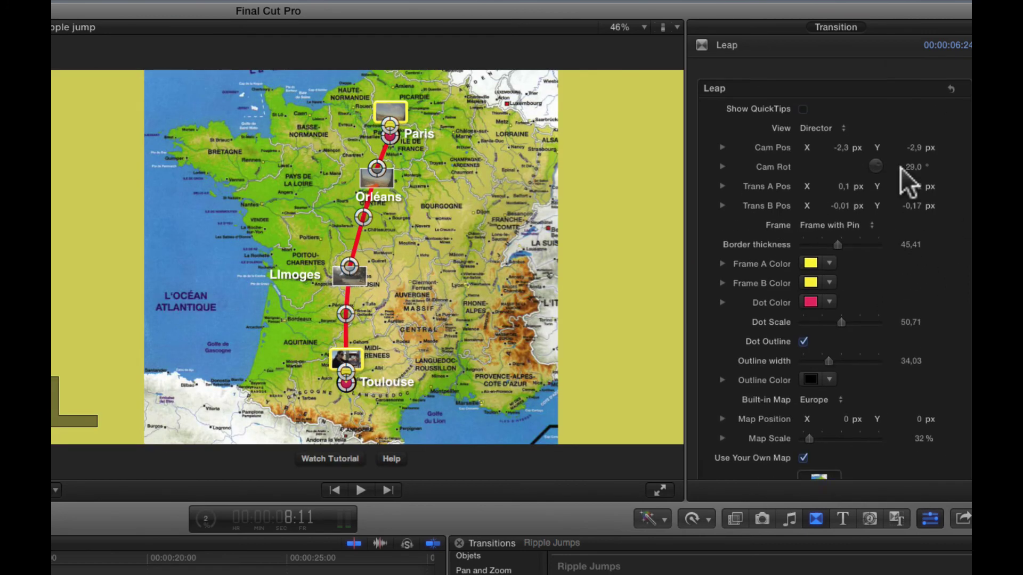
pyautogui.click(841, 119)
pyautogui.click(838, 107)
pyautogui.press('space')
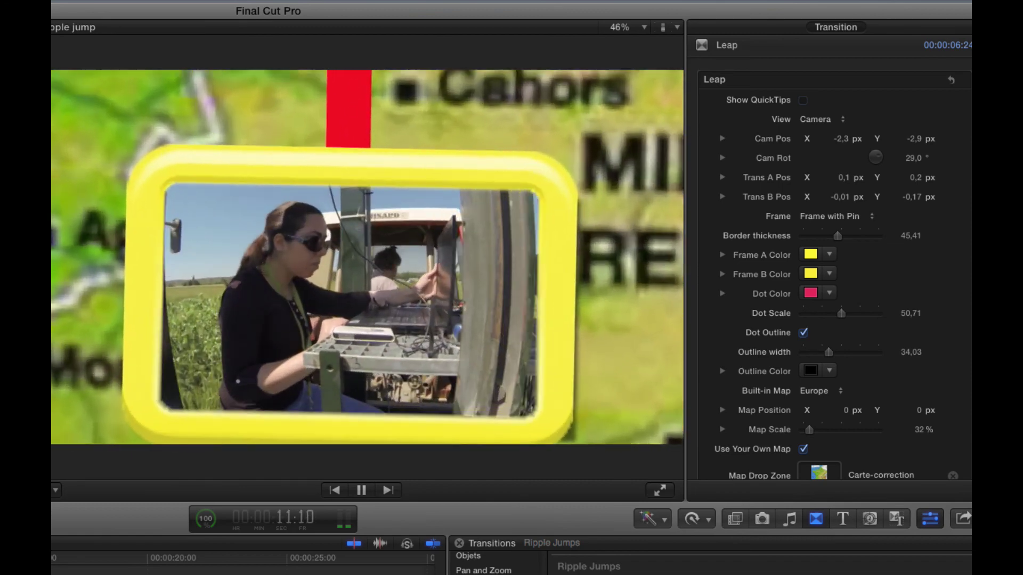
pyautogui.press('space')
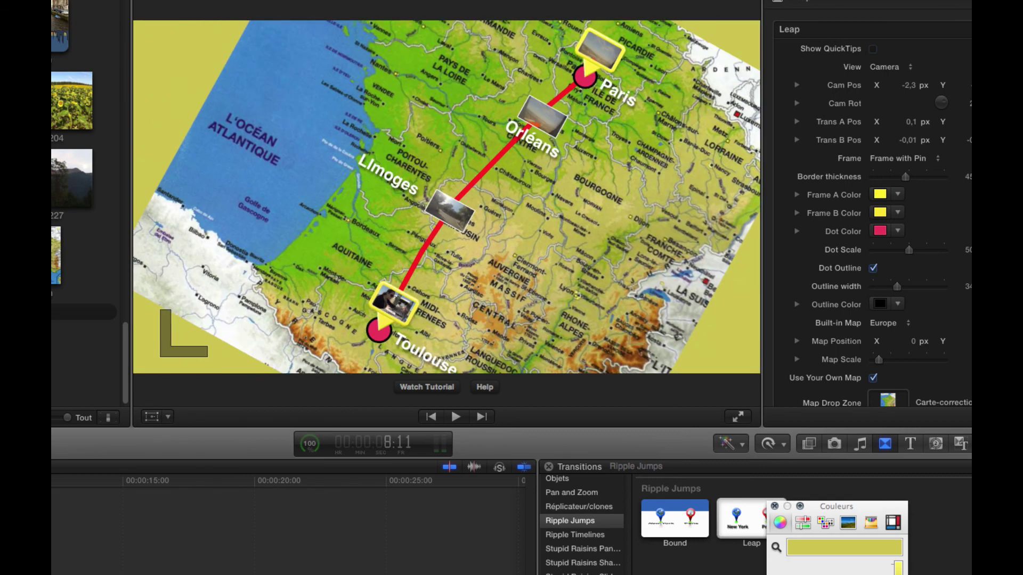
pyautogui.press('space')
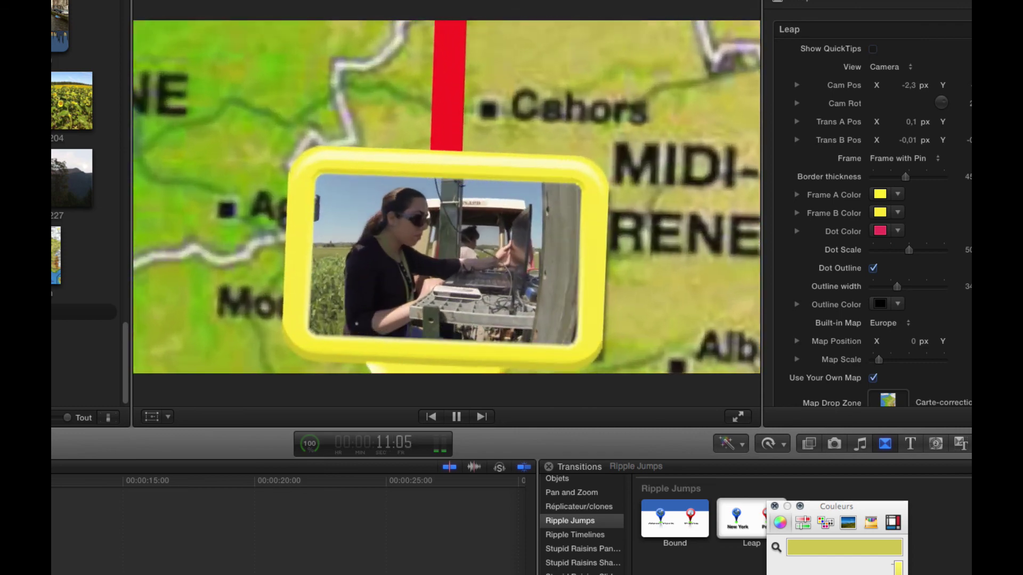
pyautogui.press('space')
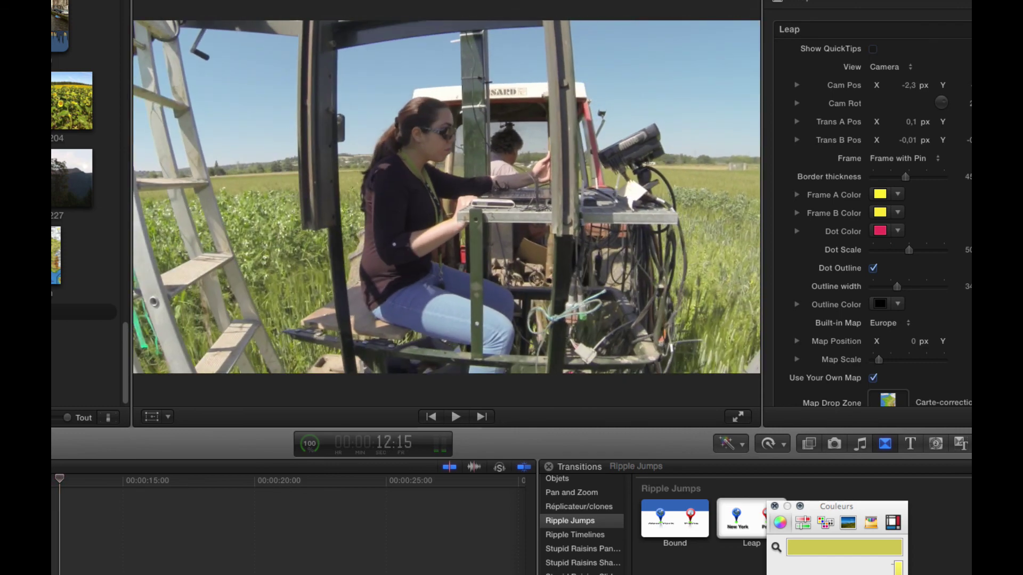